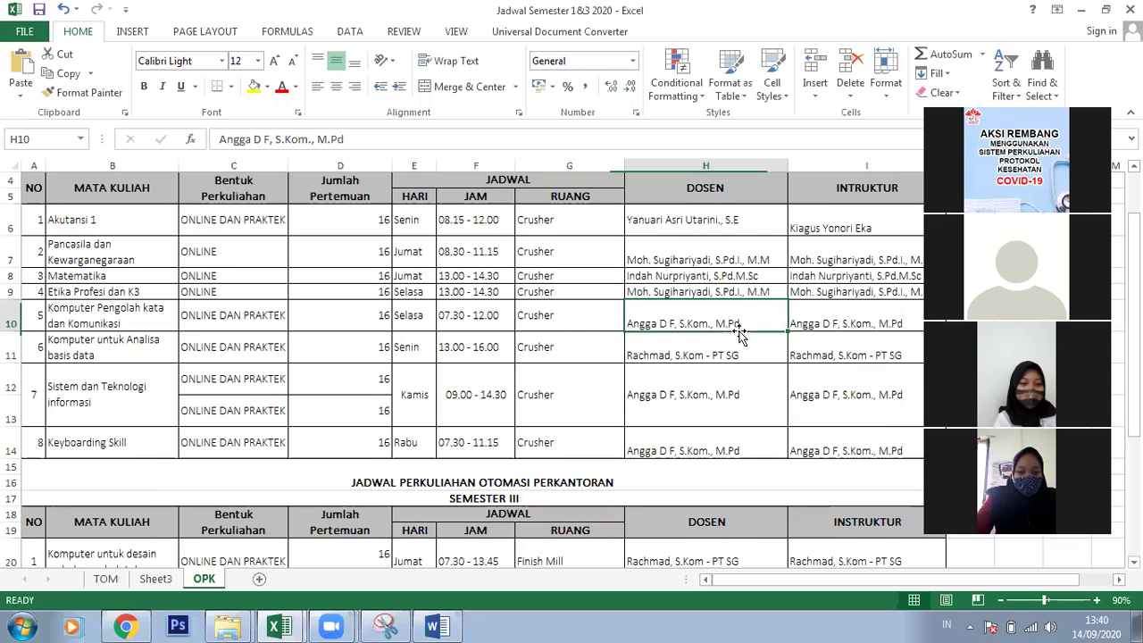
Step: Restore the maximized schedule workbook to a smaller floating window over the desktop
click(803, 348)
drag(1001, 24, 749, 57)
click(165, 314)
scroll(205, 268, up, 1)
scroll(205, 268, down, 1)
Step: Go through the first-semester course names one by one, from Akutansi 1 to Keyboarding Skill
click(205, 264)
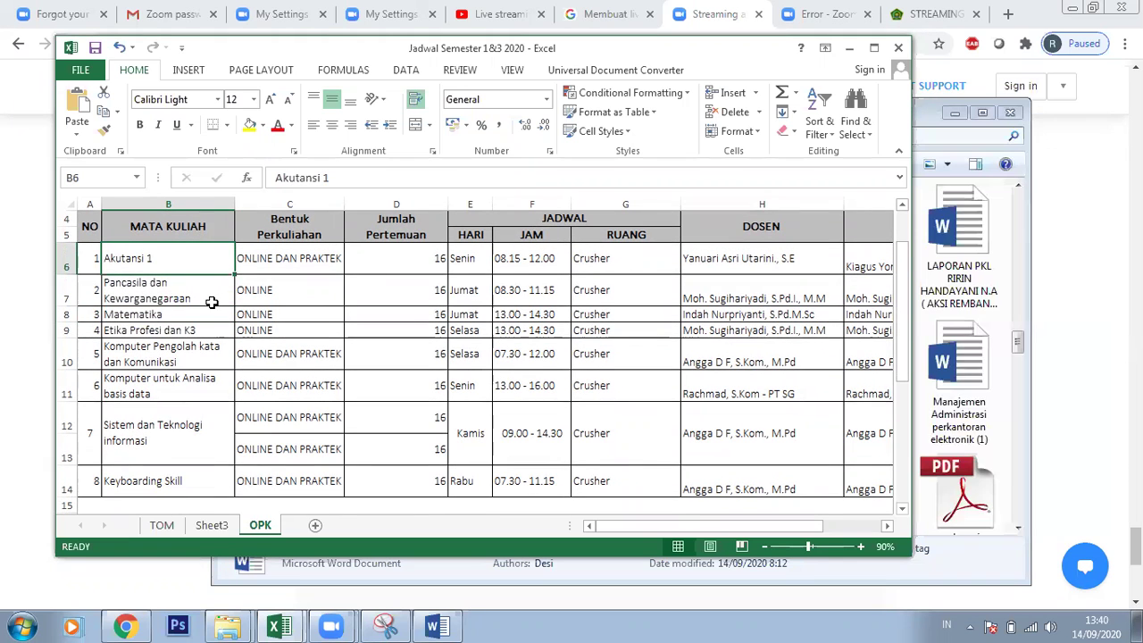
click(211, 303)
click(214, 315)
click(221, 331)
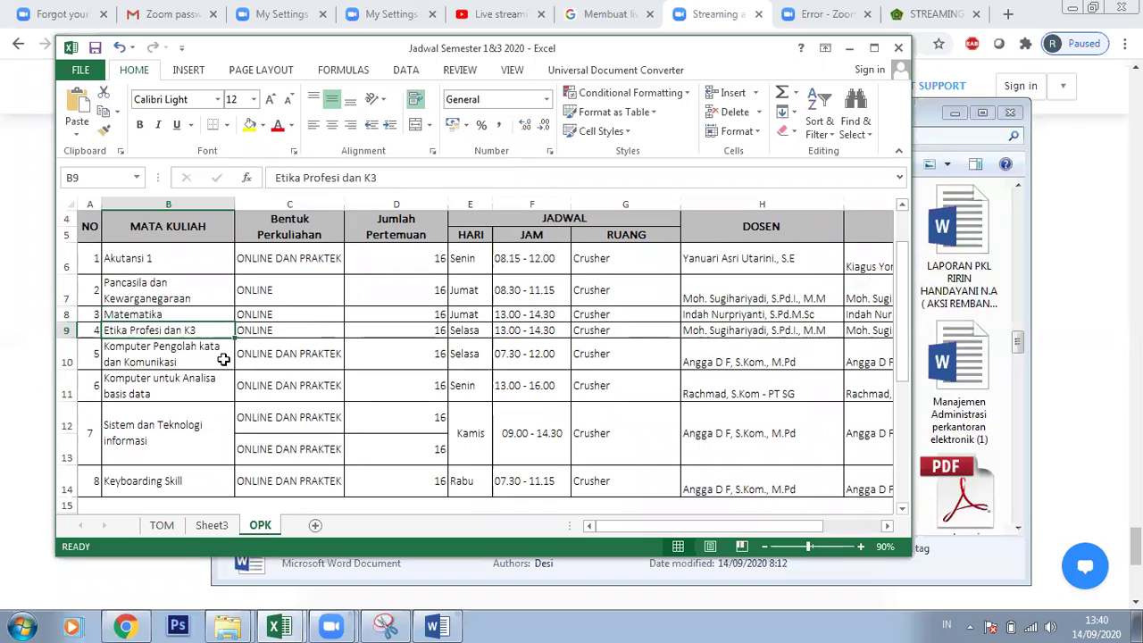
click(223, 358)
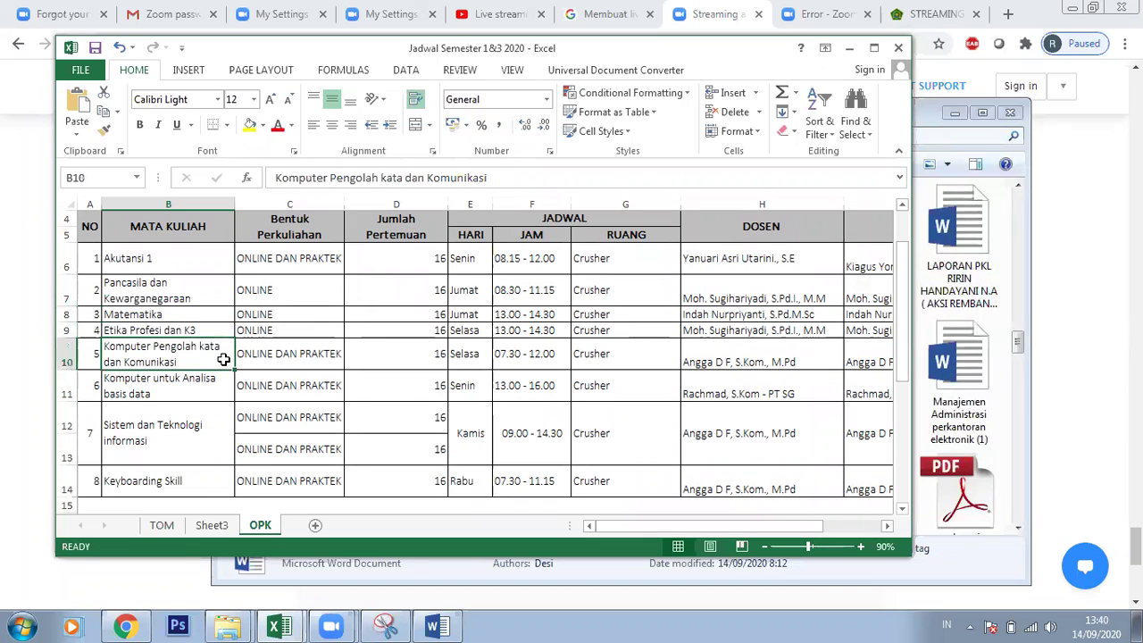
click(221, 394)
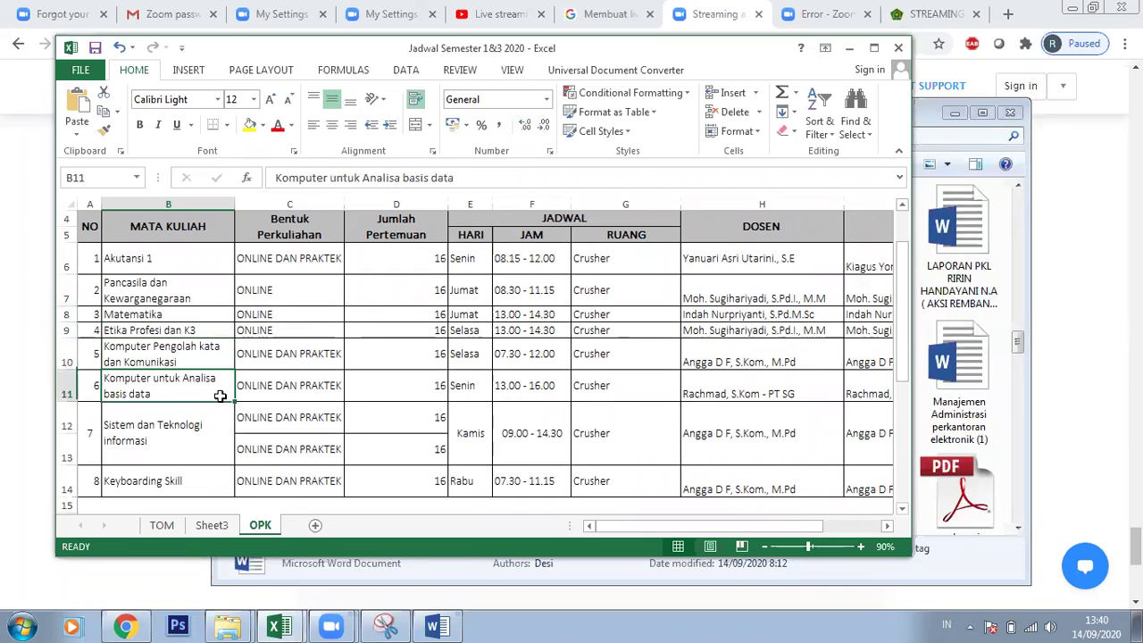
click(185, 449)
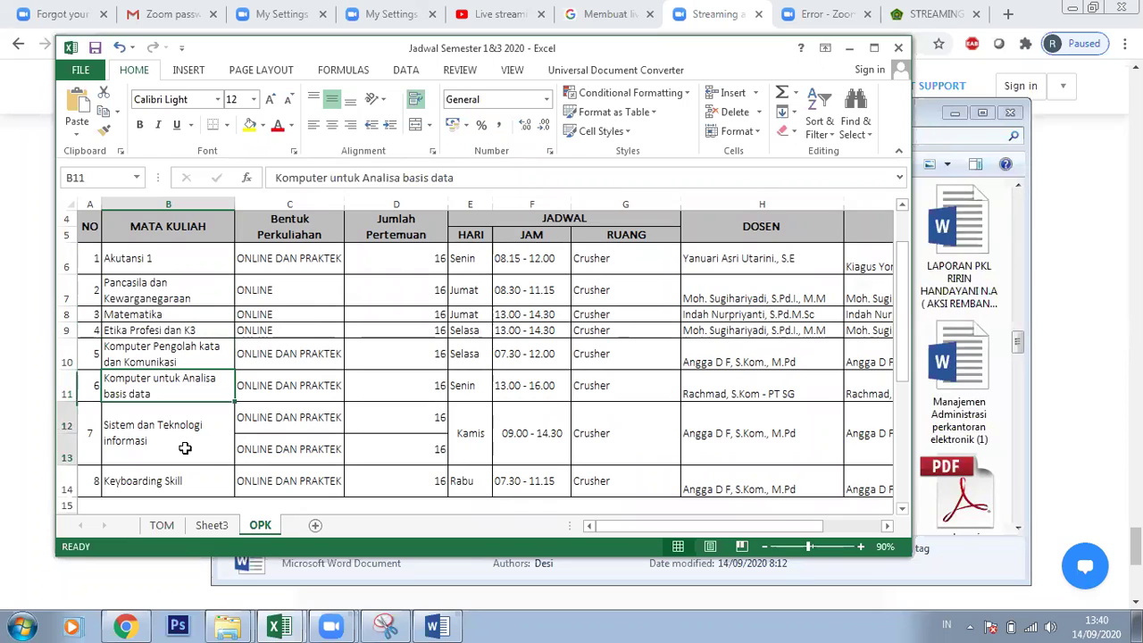
click(210, 492)
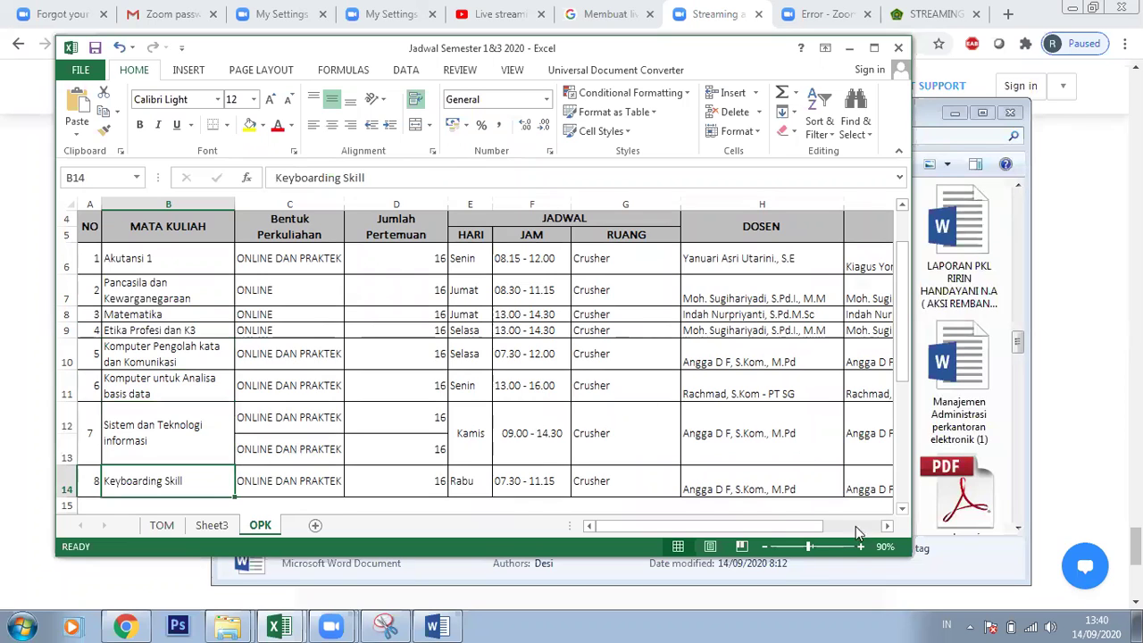
Step: Check the lecturers assigned to Komputer Pengolah kata dan Komunikasi and Komputer untuk Analisa basis data
click(764, 525)
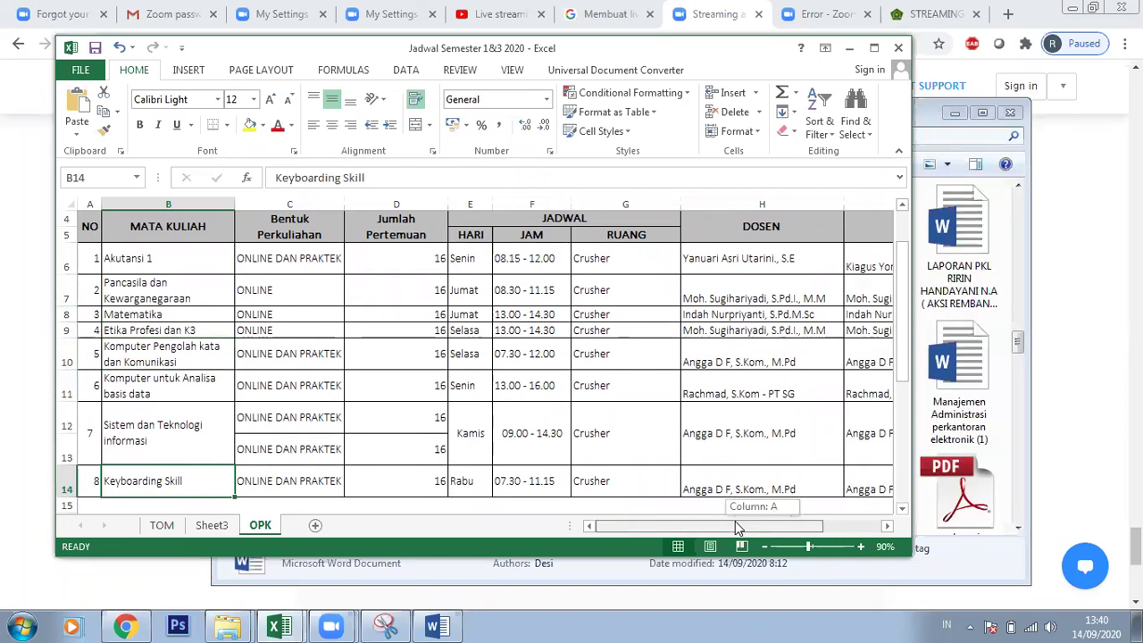
click(623, 355)
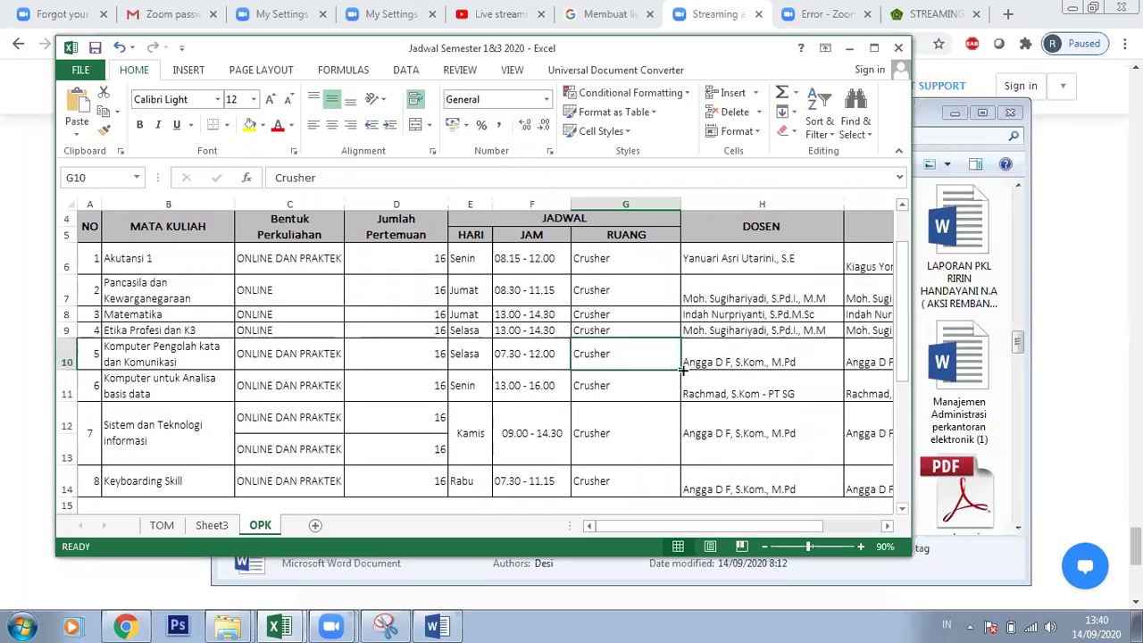
click(813, 356)
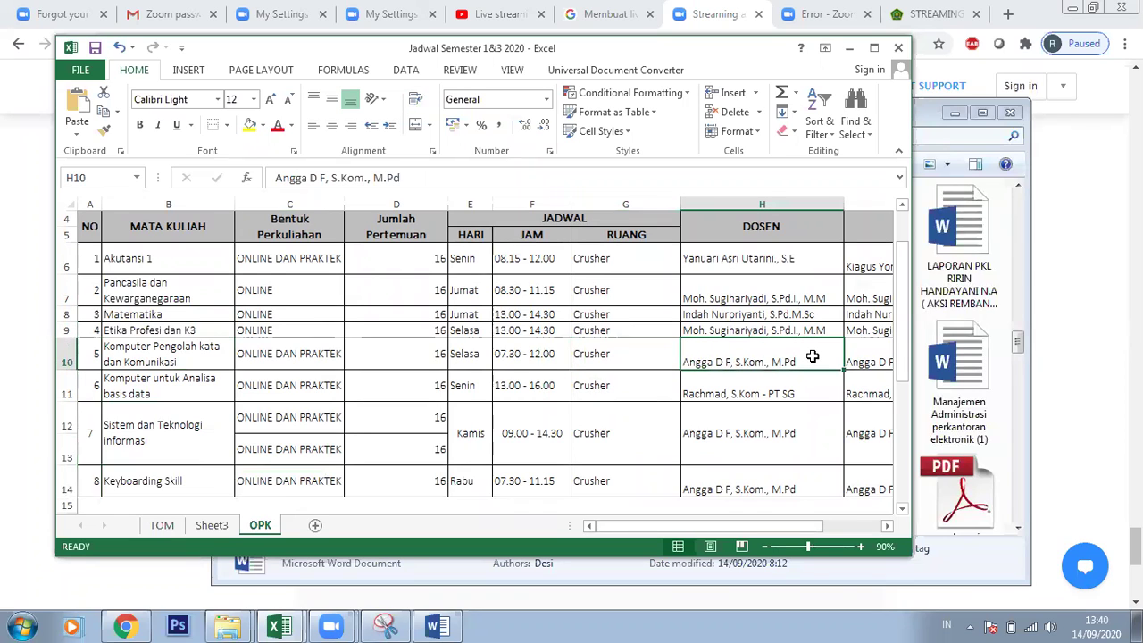
click(824, 396)
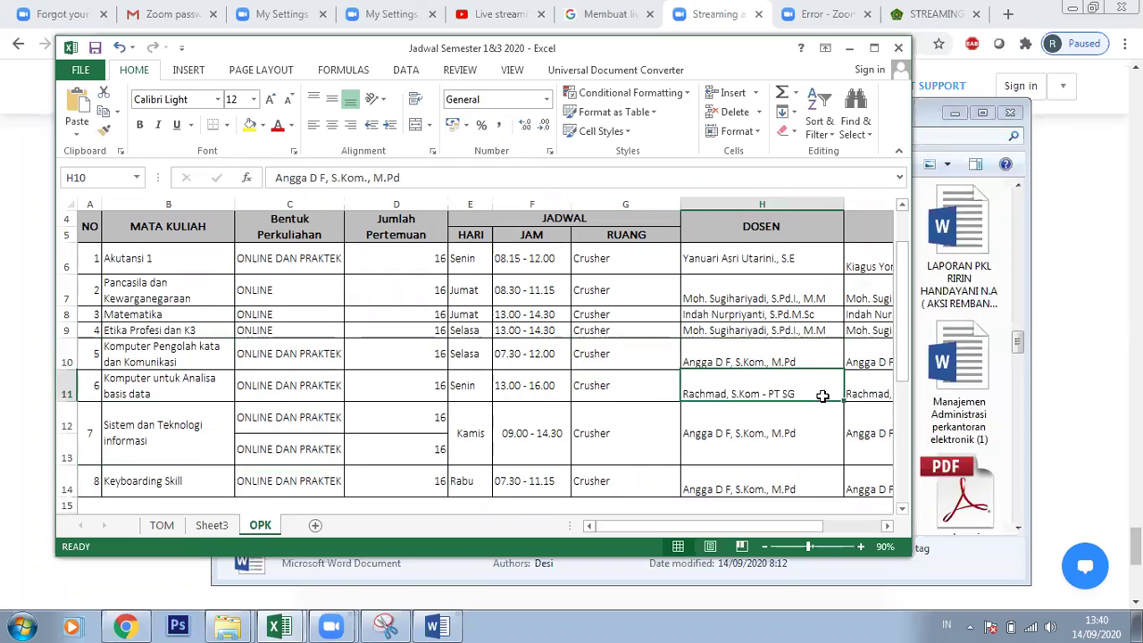
click(806, 360)
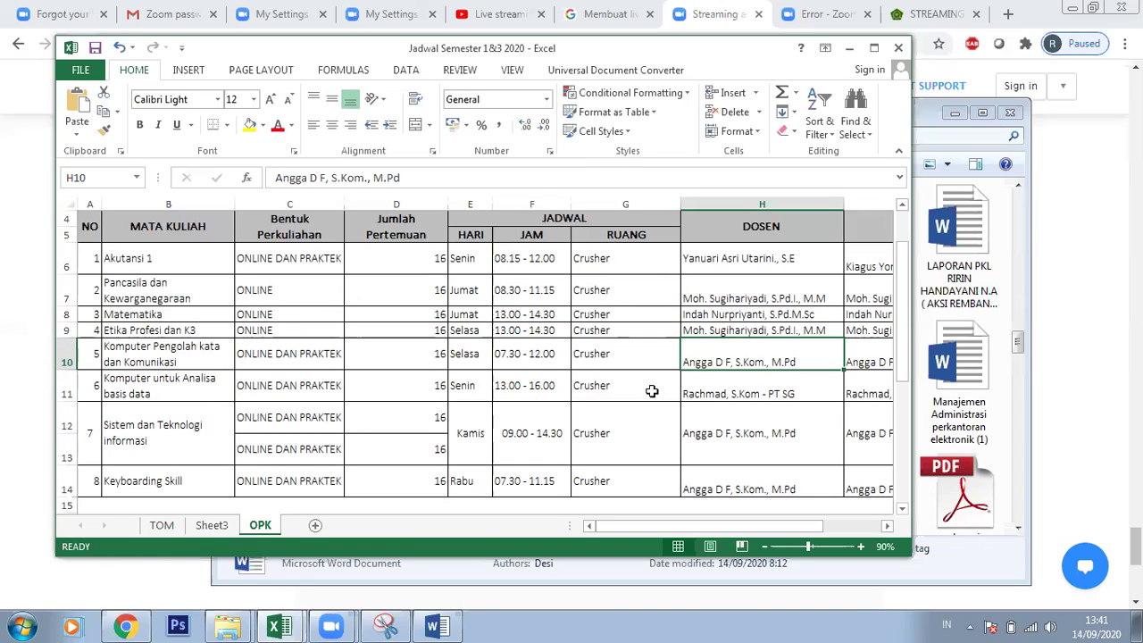
click(784, 394)
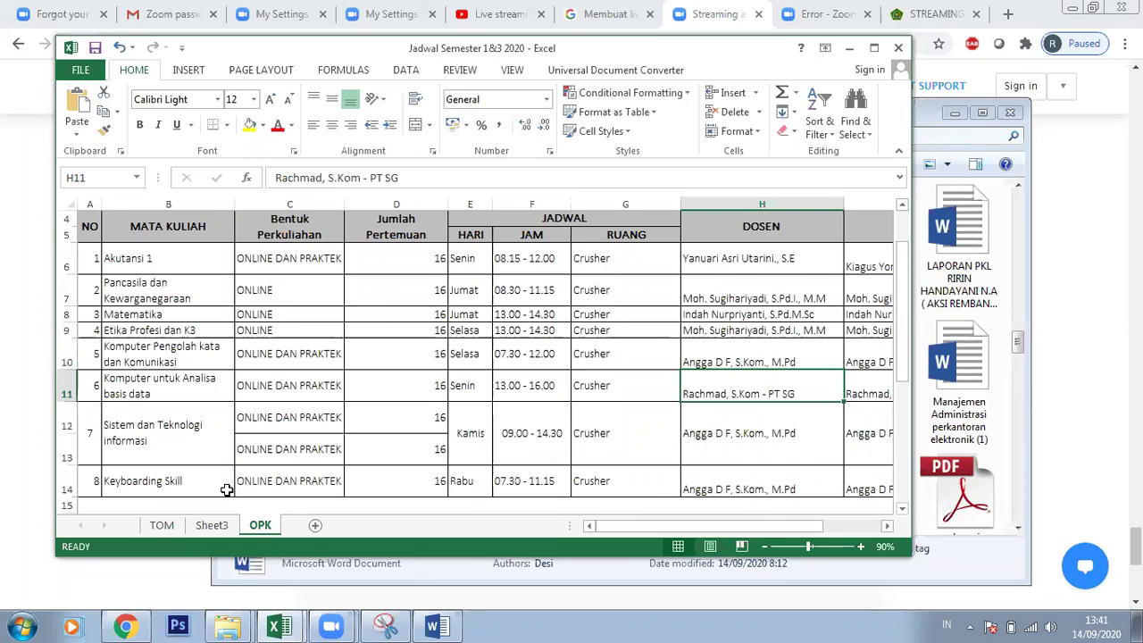
Step: Compare the scheduled days of Komputer Pengolah kata dan Komunikasi and Komputer untuk Analisa basis data
click(189, 435)
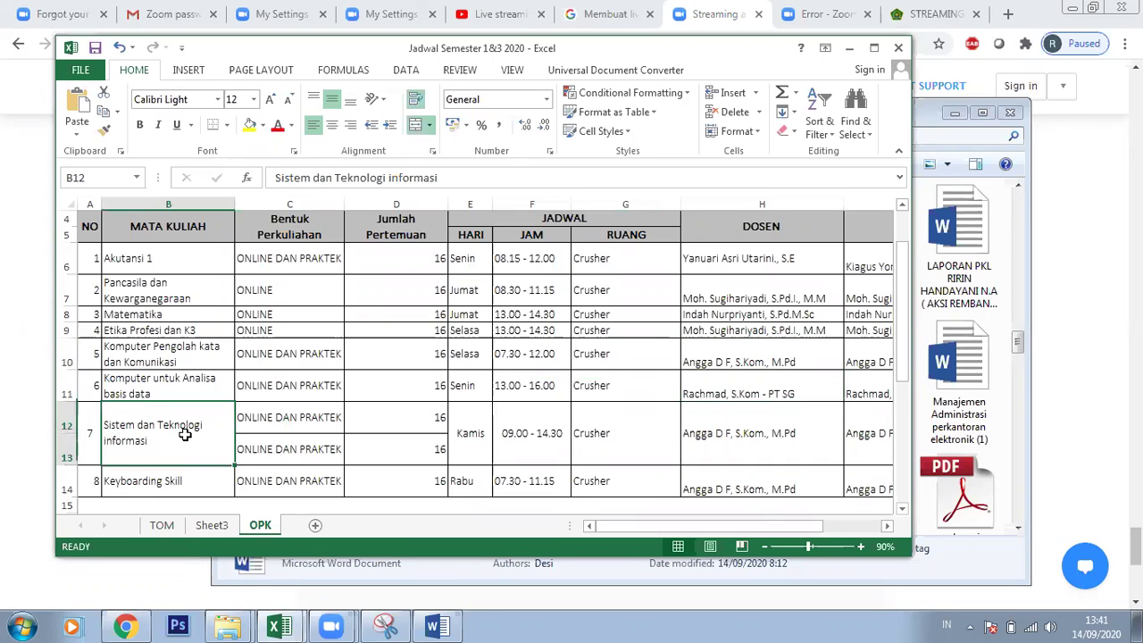
click(213, 481)
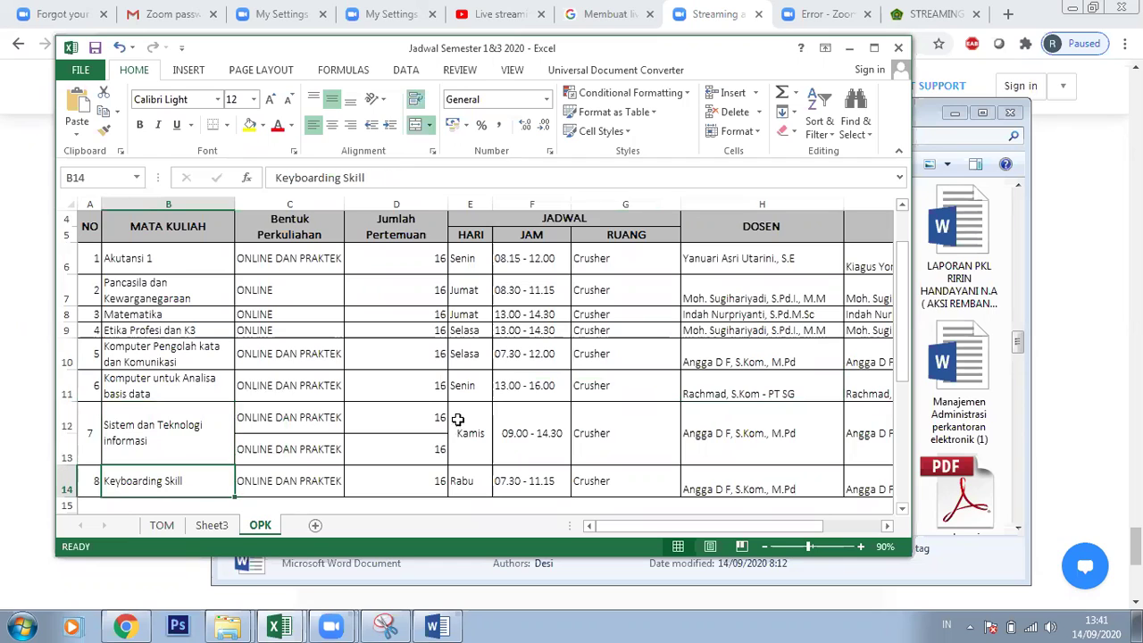
click(479, 354)
click(482, 384)
click(476, 357)
click(482, 381)
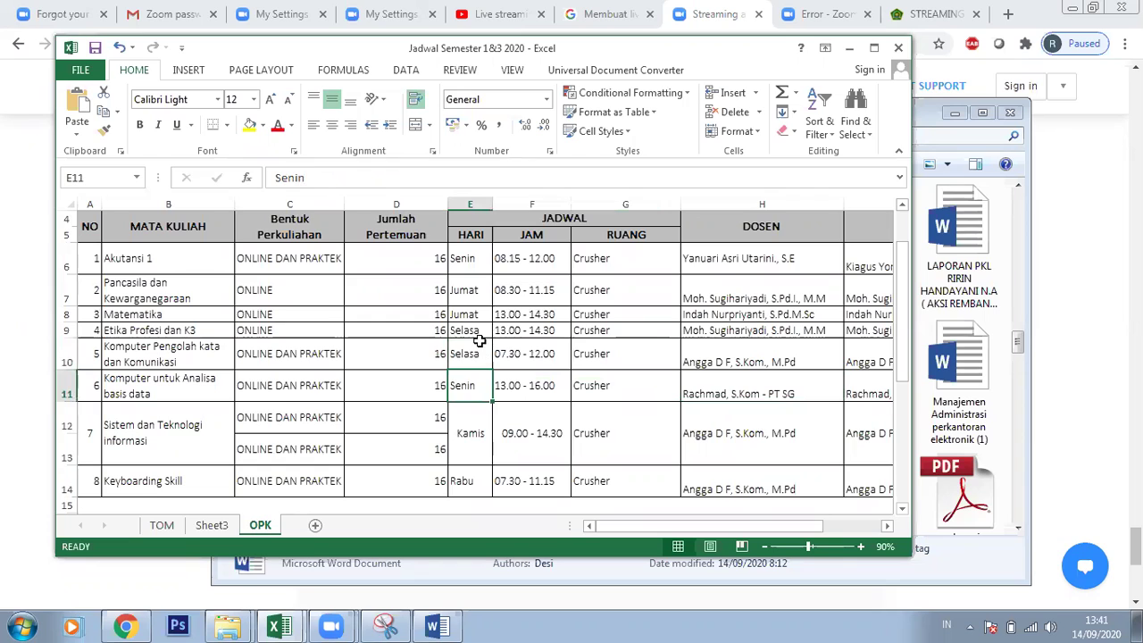
click(490, 358)
click(483, 384)
click(476, 357)
click(483, 375)
click(487, 420)
click(463, 393)
click(470, 352)
click(480, 385)
click(468, 357)
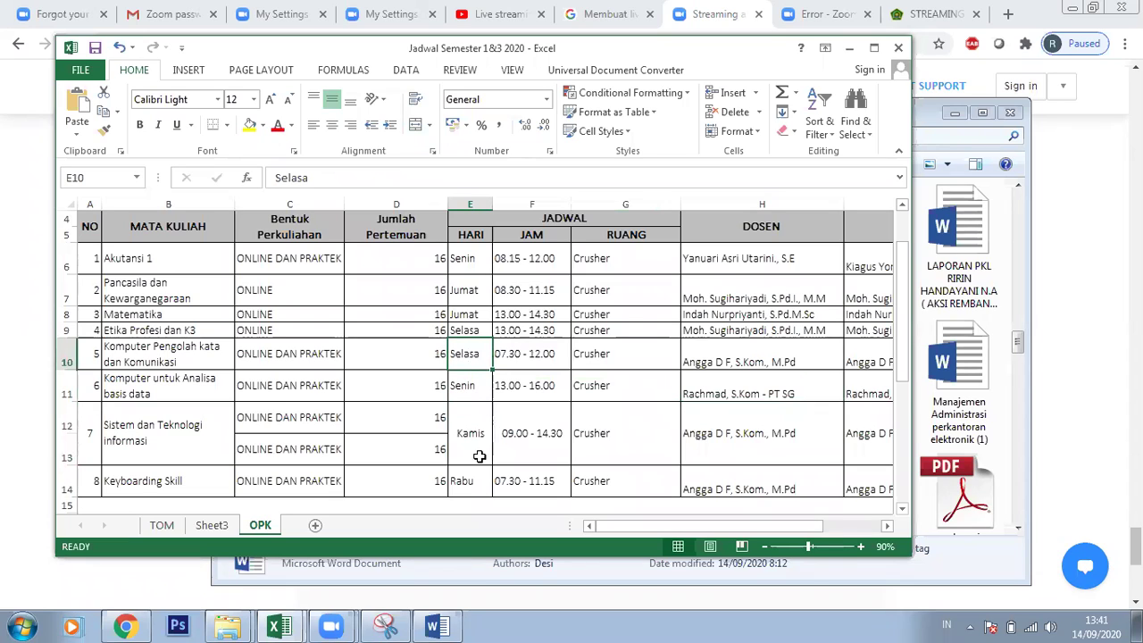
Step: Check the scheduled days of Sistem dan Teknologi informasi and Keyboarding Skill in the OPK schedule
click(470, 483)
click(466, 442)
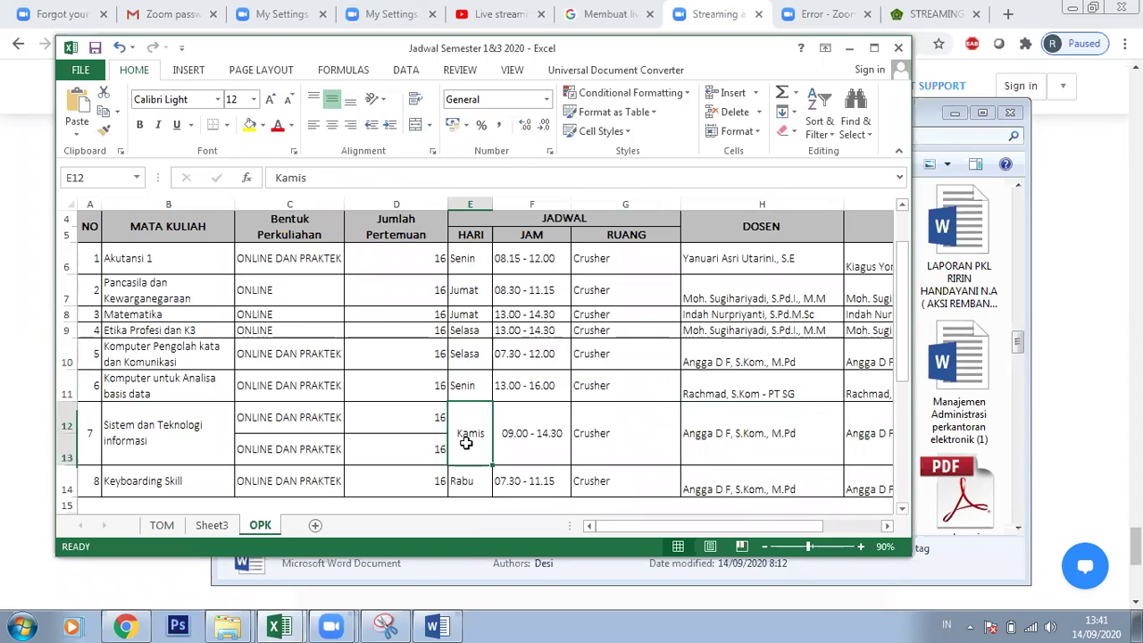
click(471, 361)
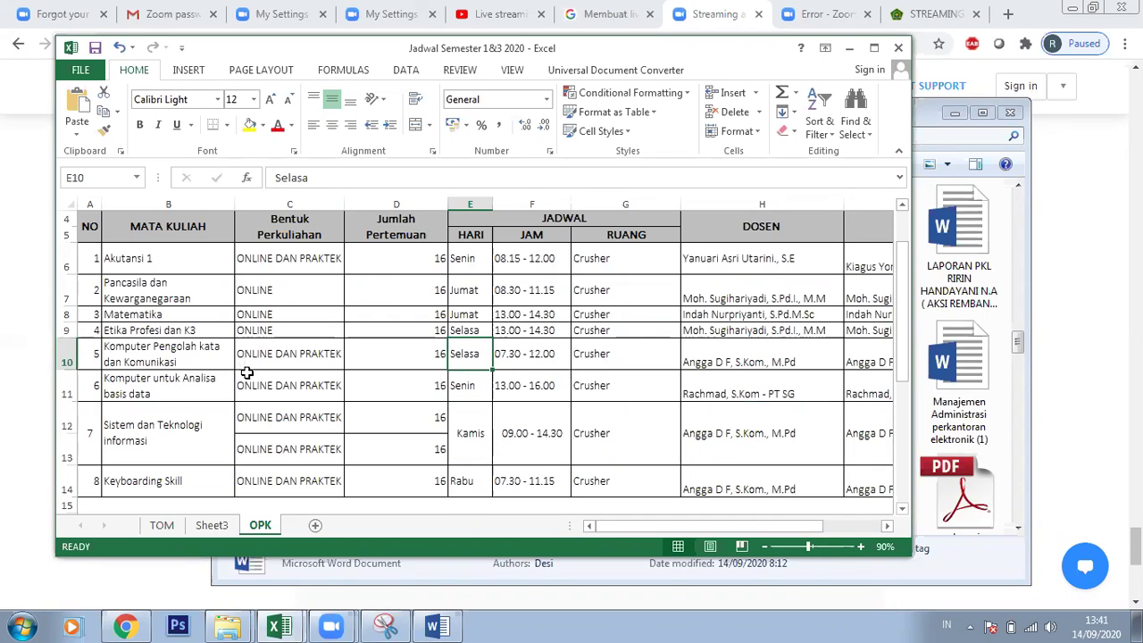
click(201, 443)
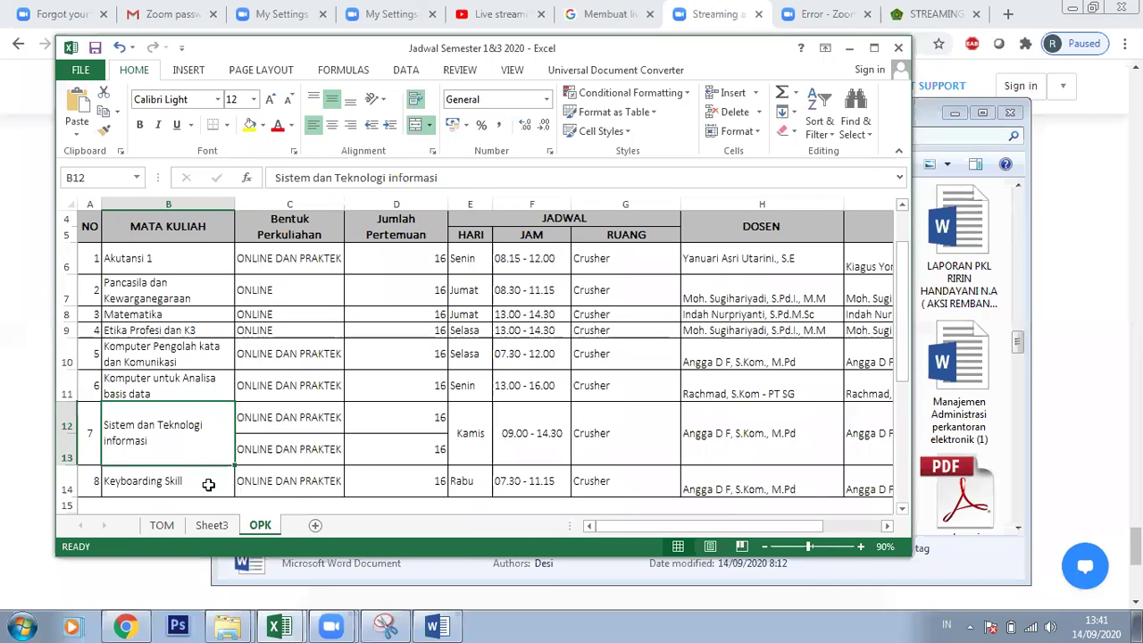
click(209, 486)
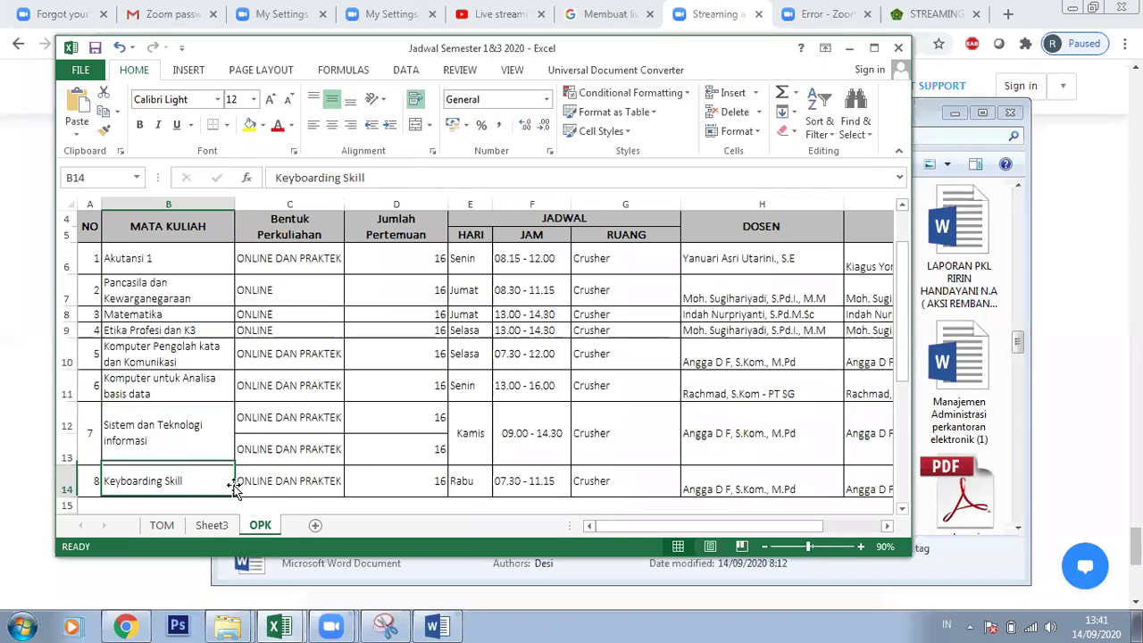
click(465, 484)
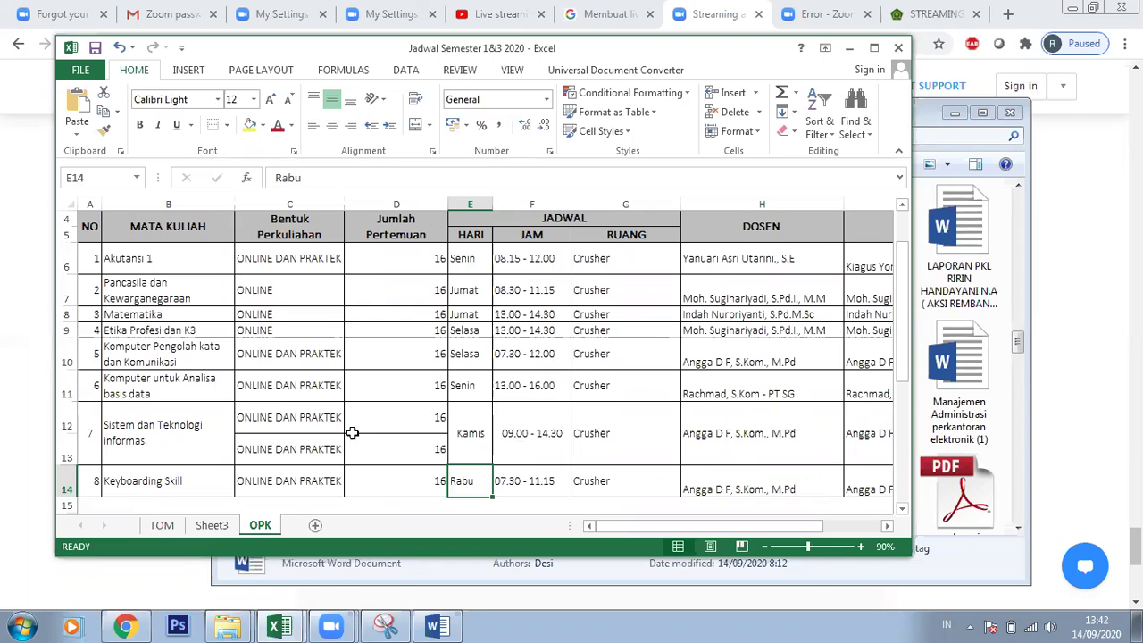
Step: Switch to Chrome and search for 10fastfingers in a new tab
click(1004, 25)
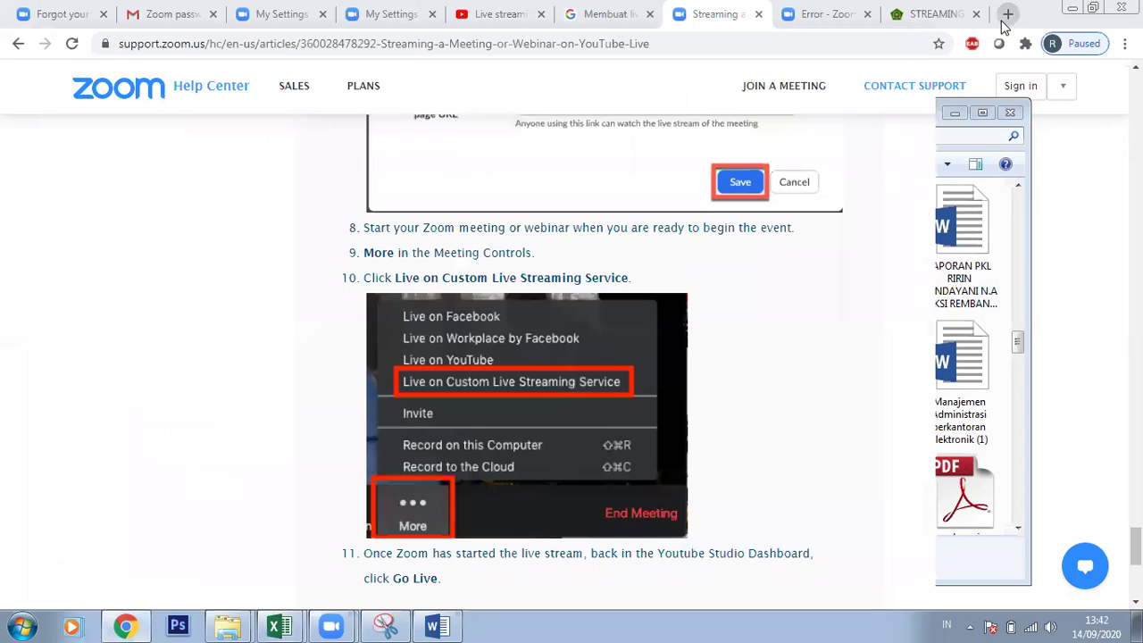
click(1006, 18)
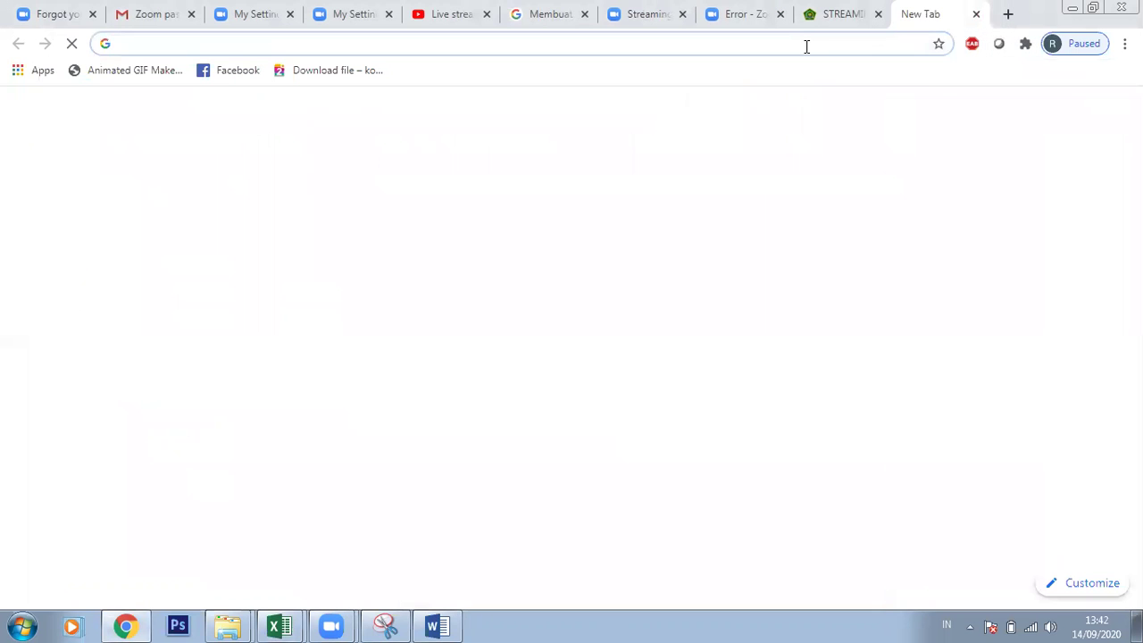
text(10f)
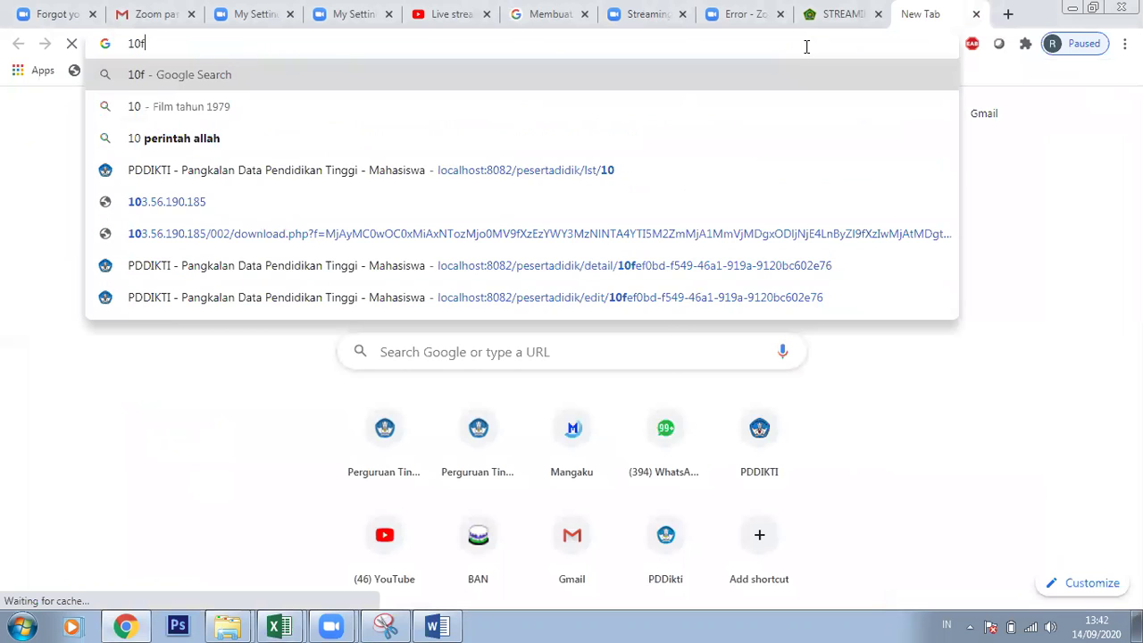
text(astfingers)
key(Return)
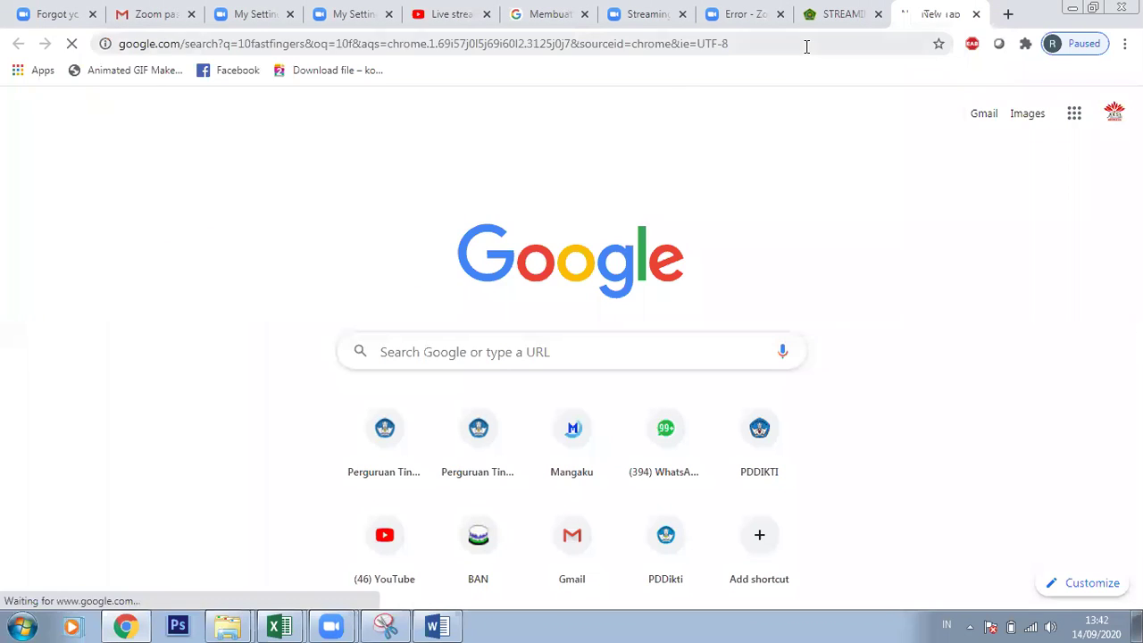
Step: Open the 10FastFingers site from the search results, go to its English typing test and try to open the test language list
click(211, 241)
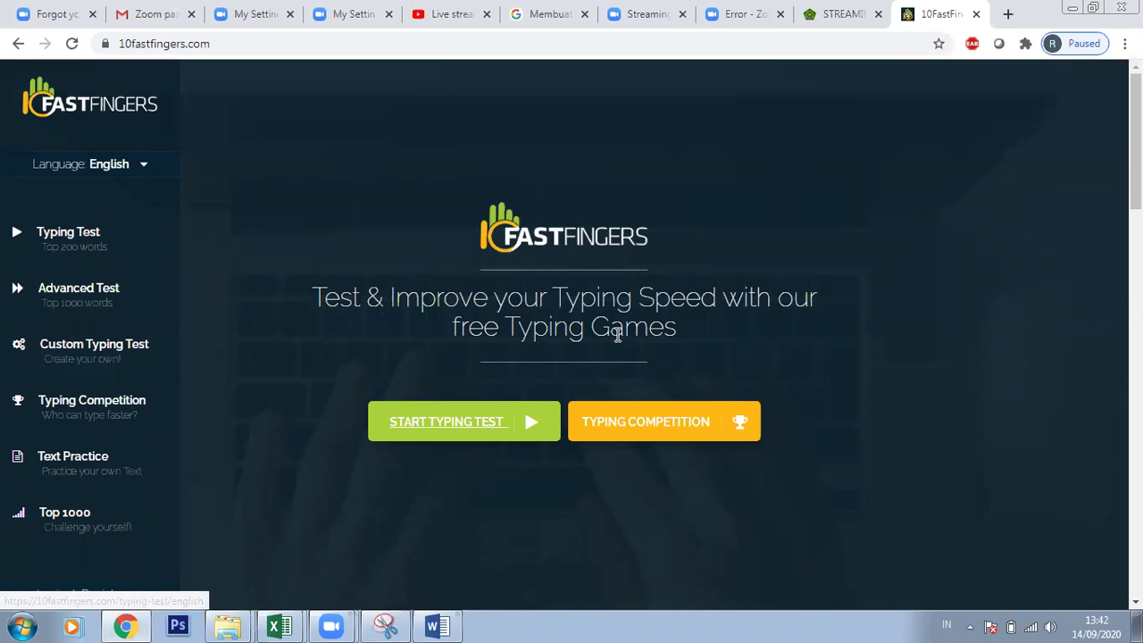
click(623, 411)
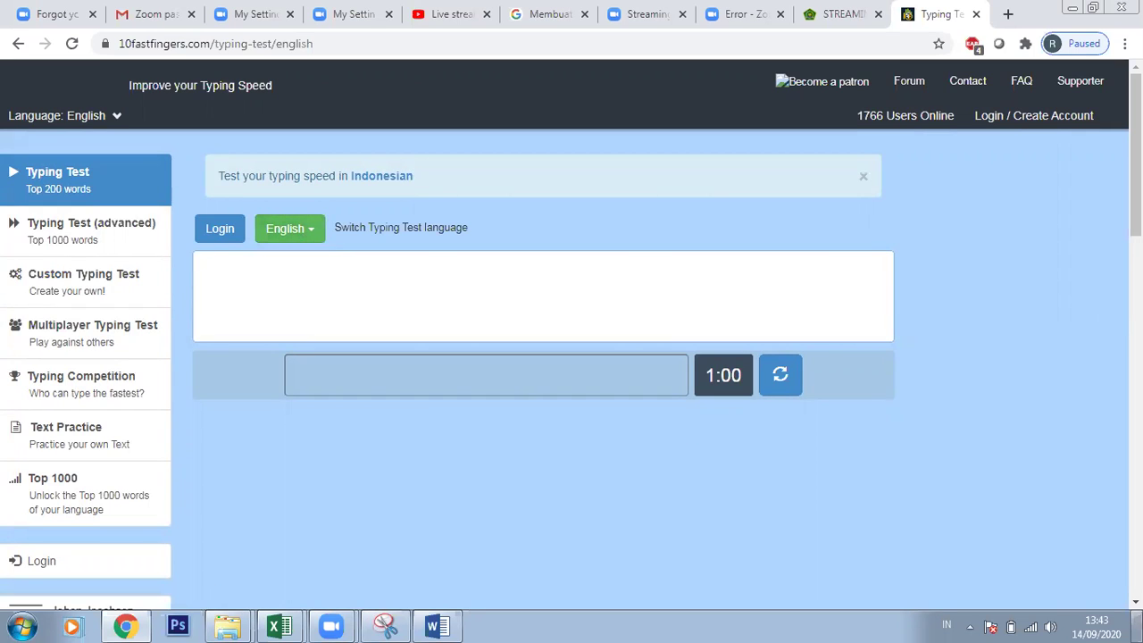
click(303, 232)
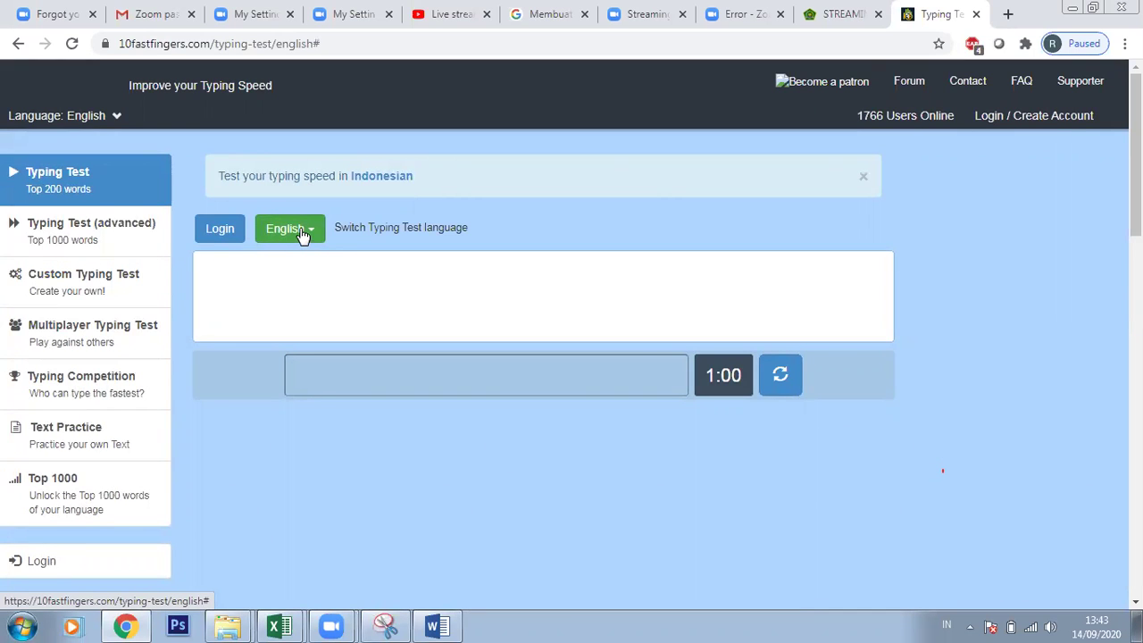
Step: Disconnect the computer from the AKSI REMBANG wireless network
click(1031, 627)
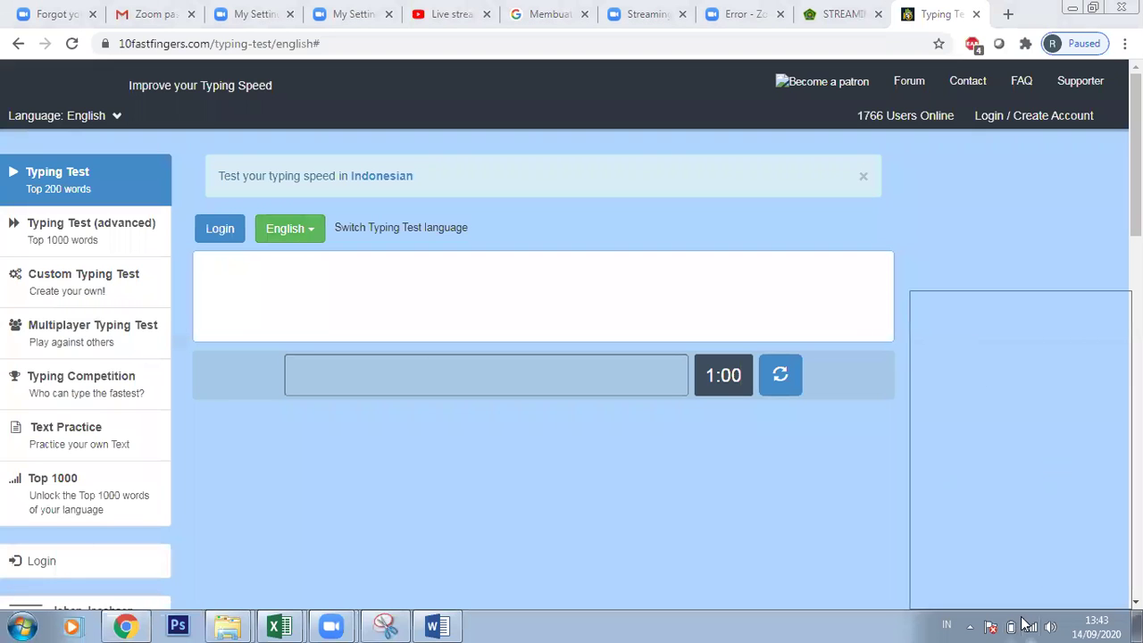
click(1054, 400)
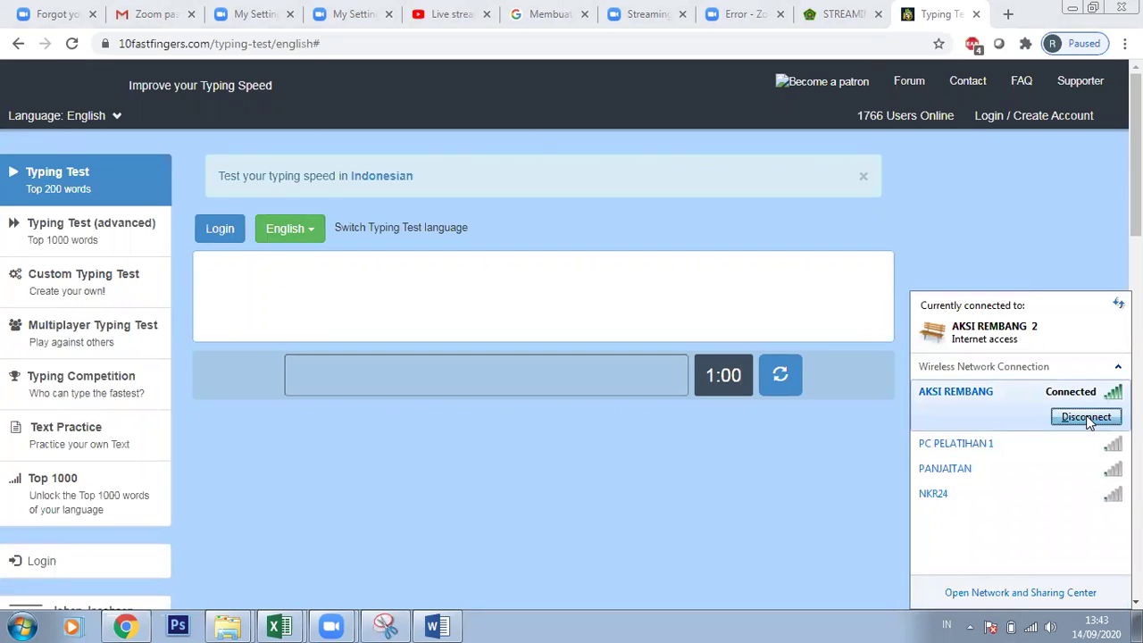
click(1086, 415)
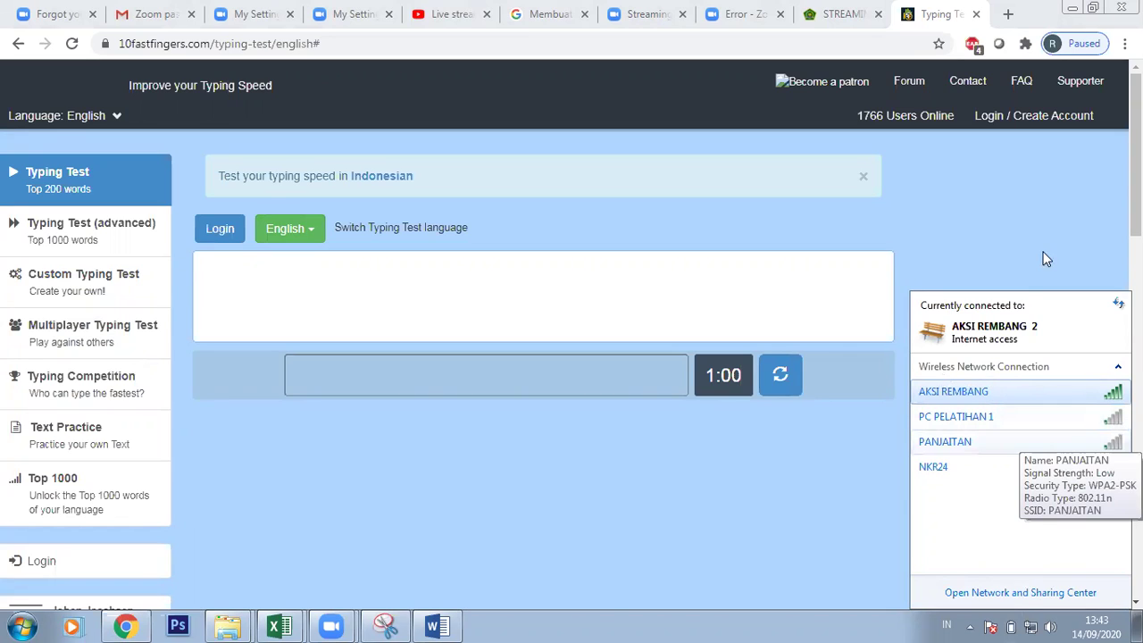
Step: Switch back to the schedule workbook in Excel and review the Keyboarding Skill and Sistem dan Teknologi informasi courses
click(331, 625)
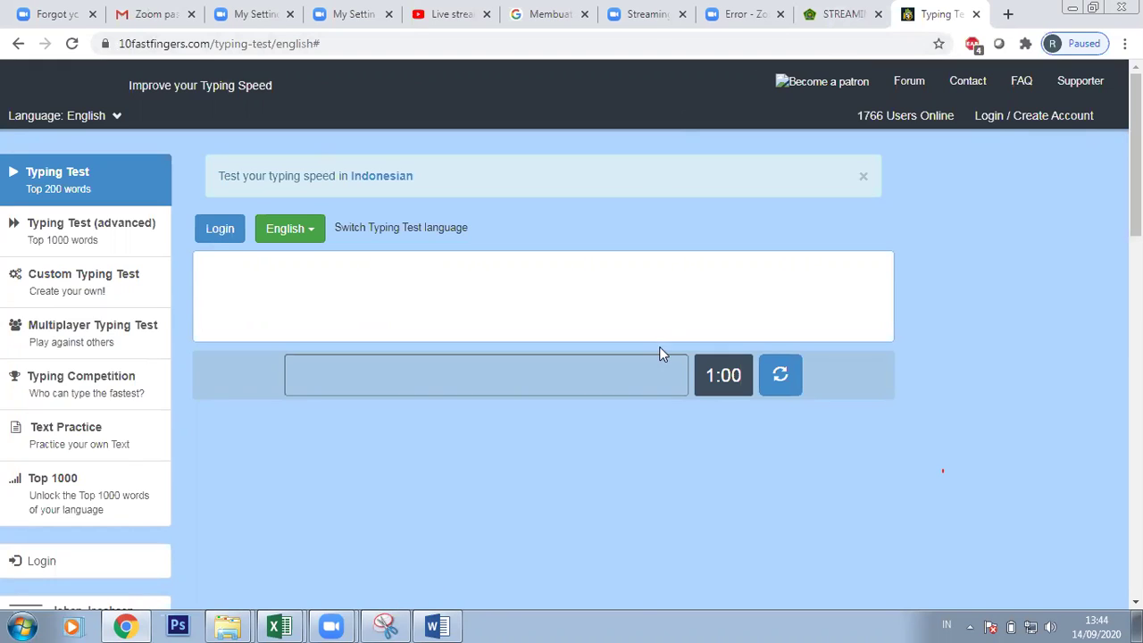
click(278, 626)
click(293, 589)
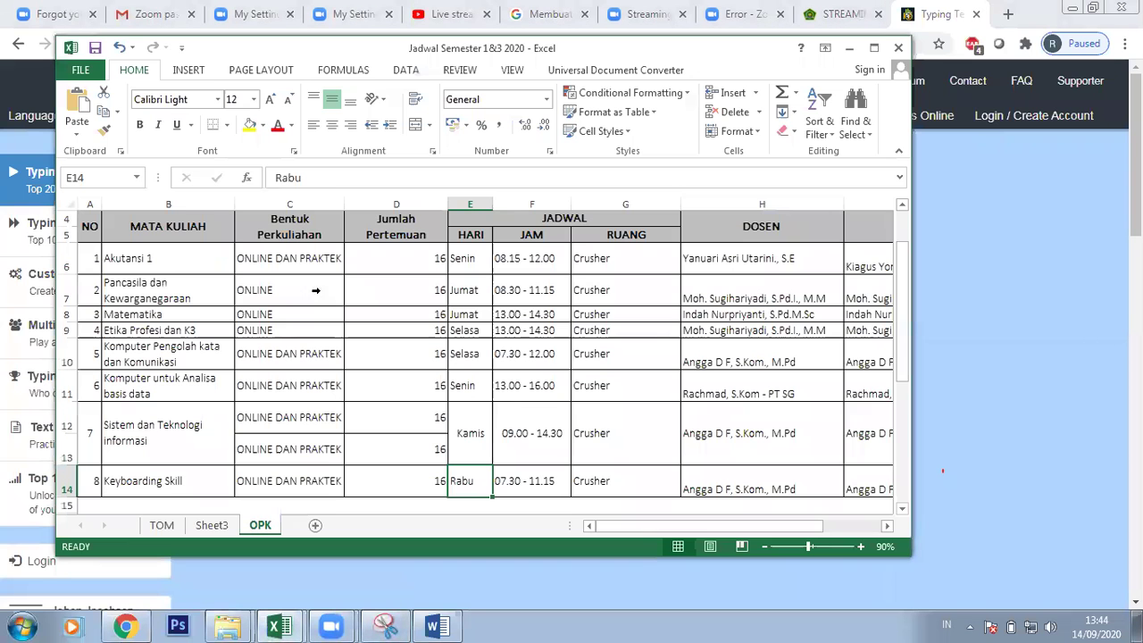
click(169, 479)
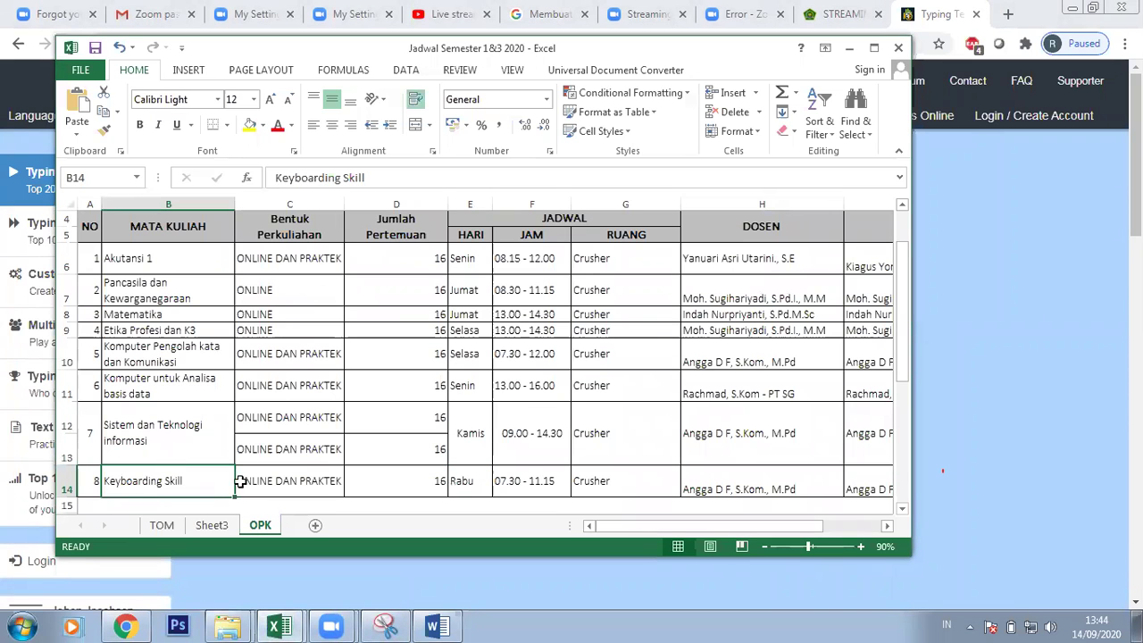
click(165, 413)
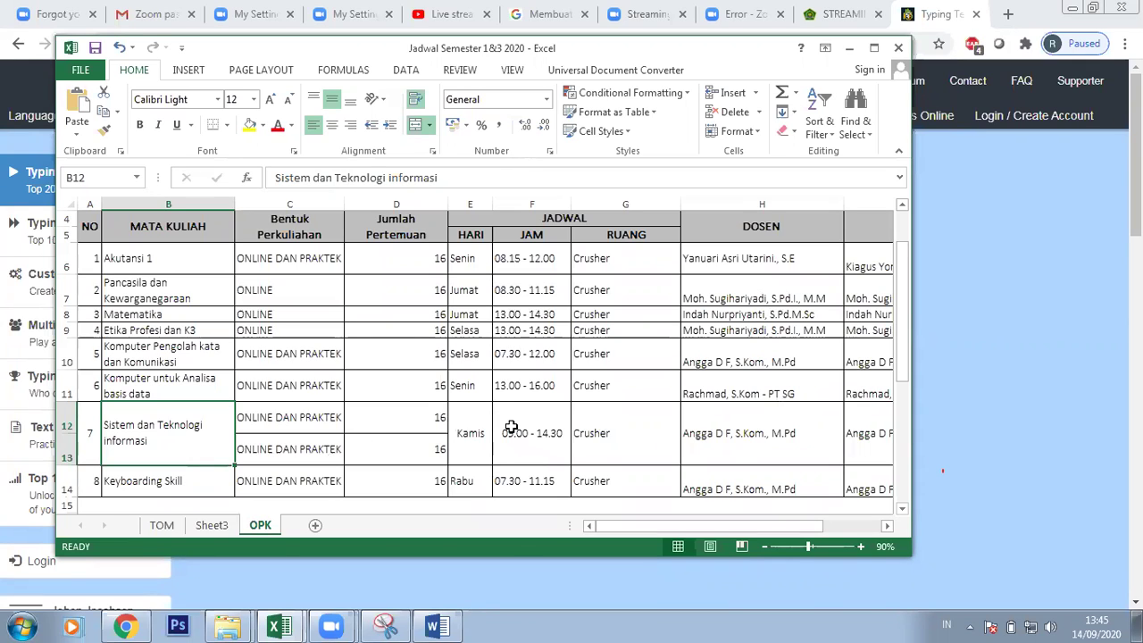
Step: Maximize the schedule workbook window and add a new blank worksheet after the OPK sheet
click(208, 384)
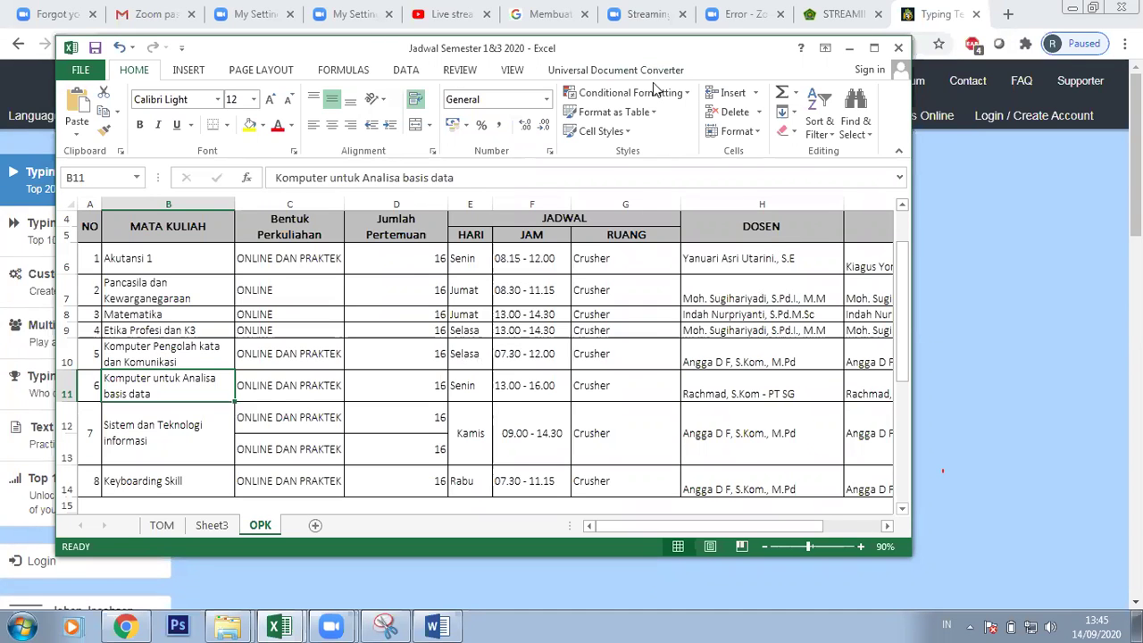
drag(649, 51, 651, 107)
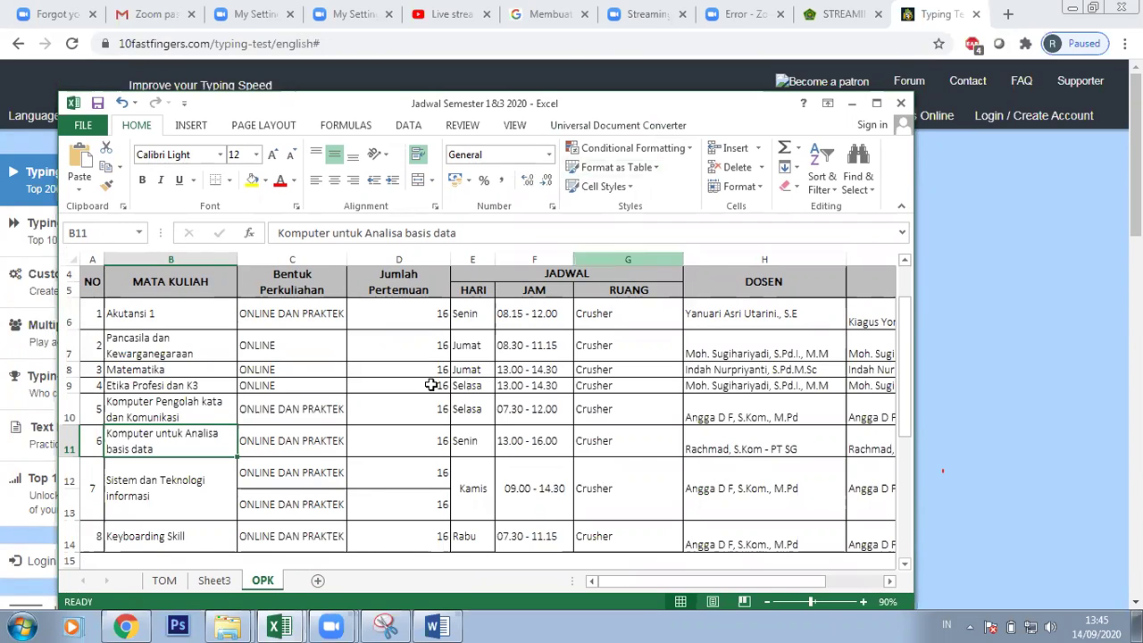
click(876, 106)
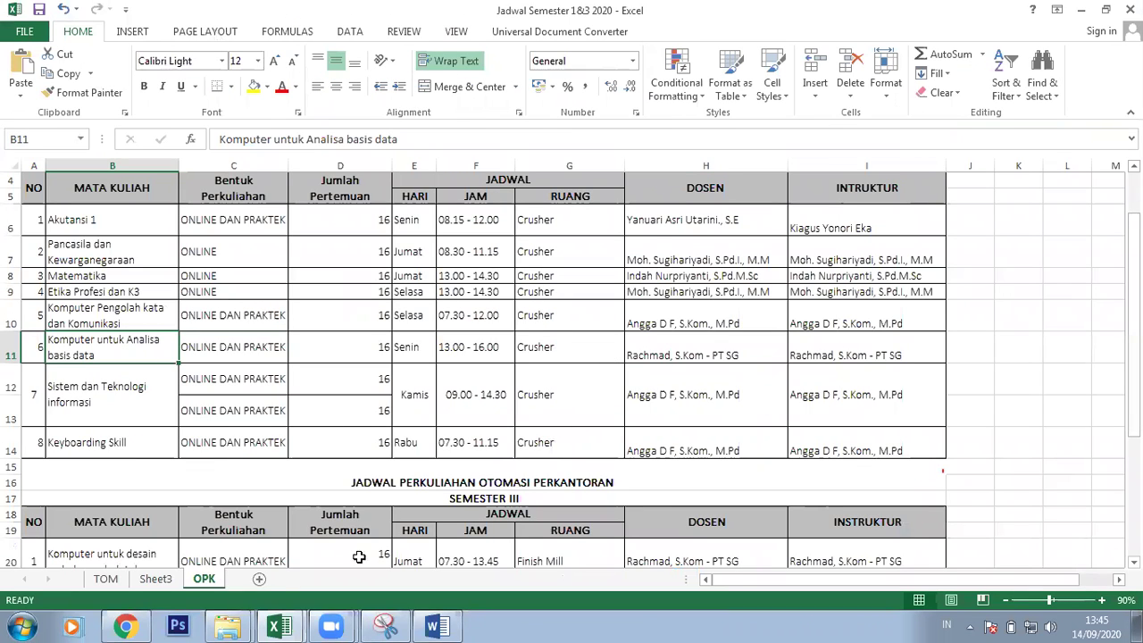
click(260, 580)
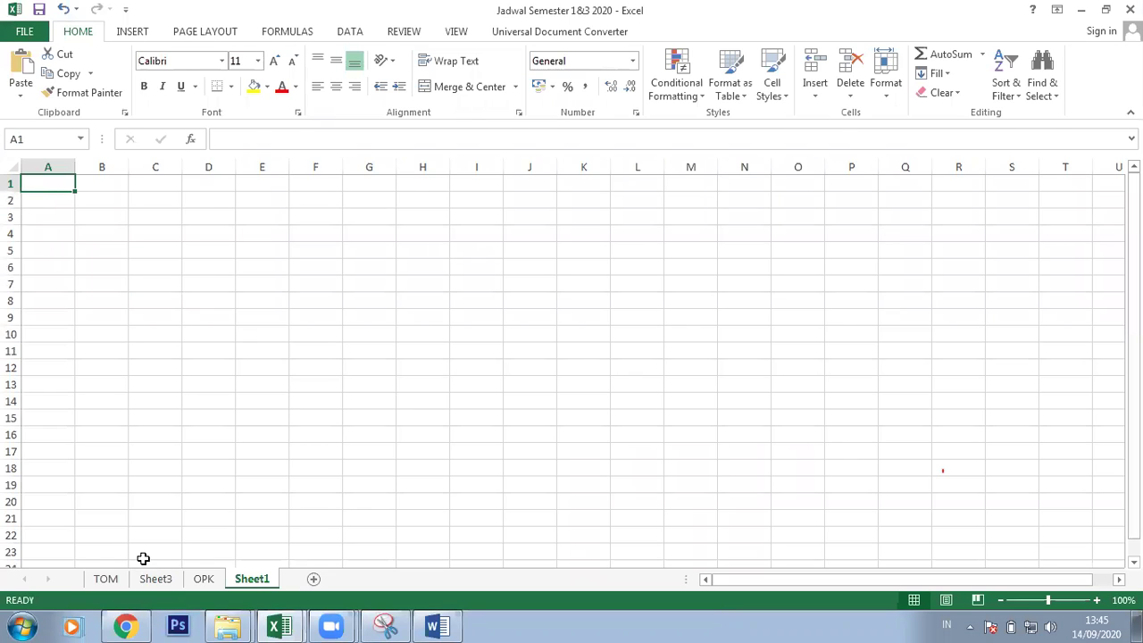
Step: Enter the sample numbers 1, 23 and 26 in cells B4, C4 and D4
click(118, 235)
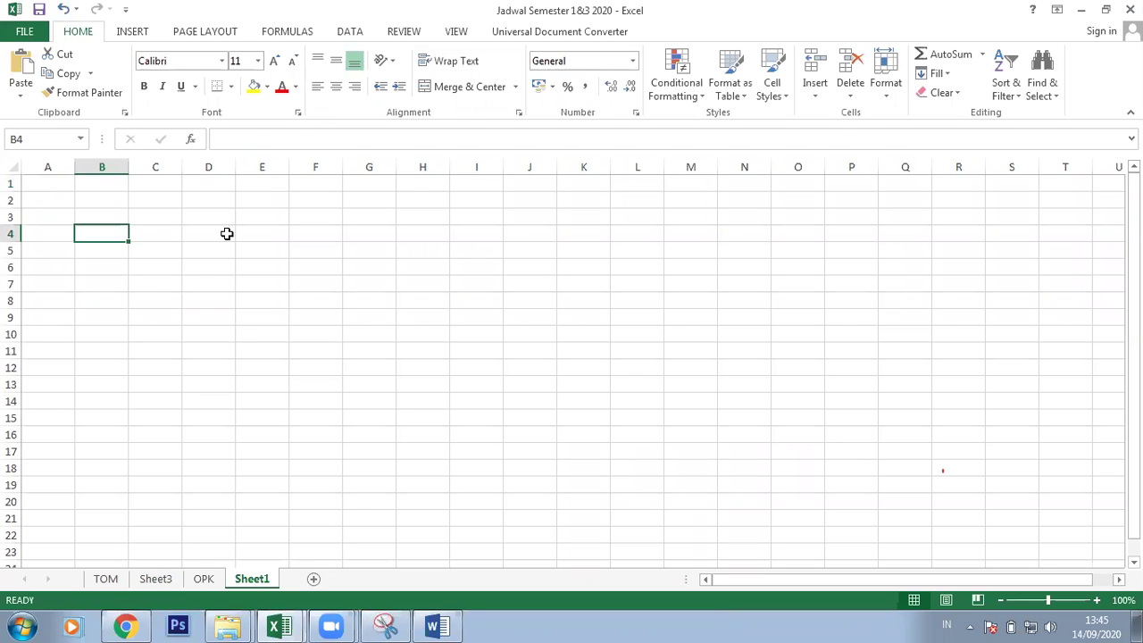
text(1)
key(Tab)
text(23)
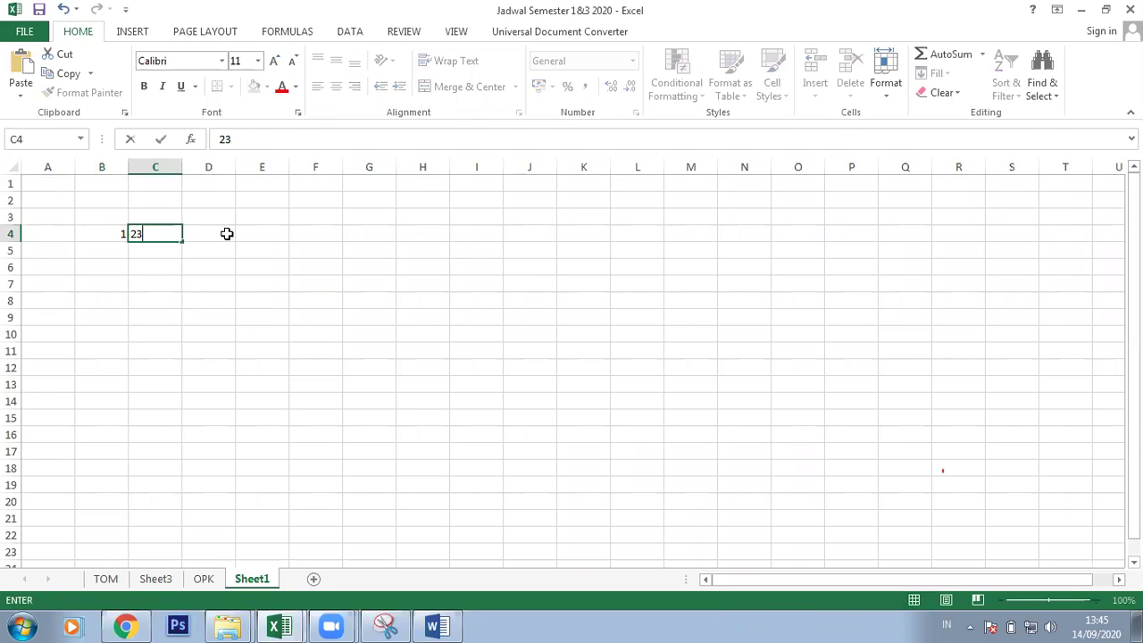
key(Tab)
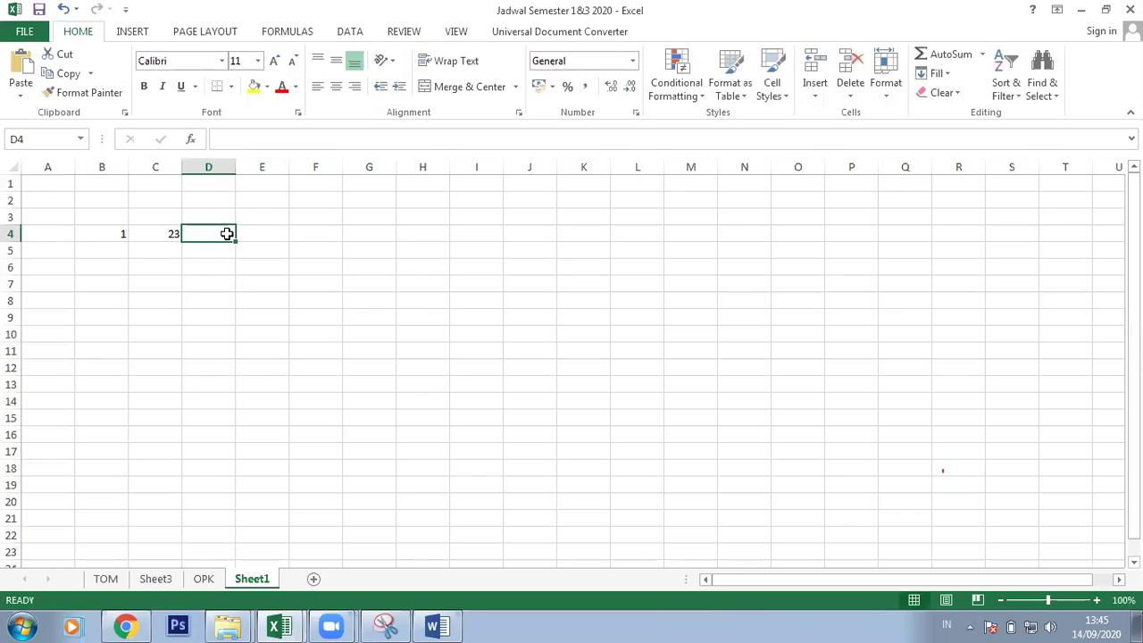
text(23)
key(BackSpace)
text(6)
key(F2)
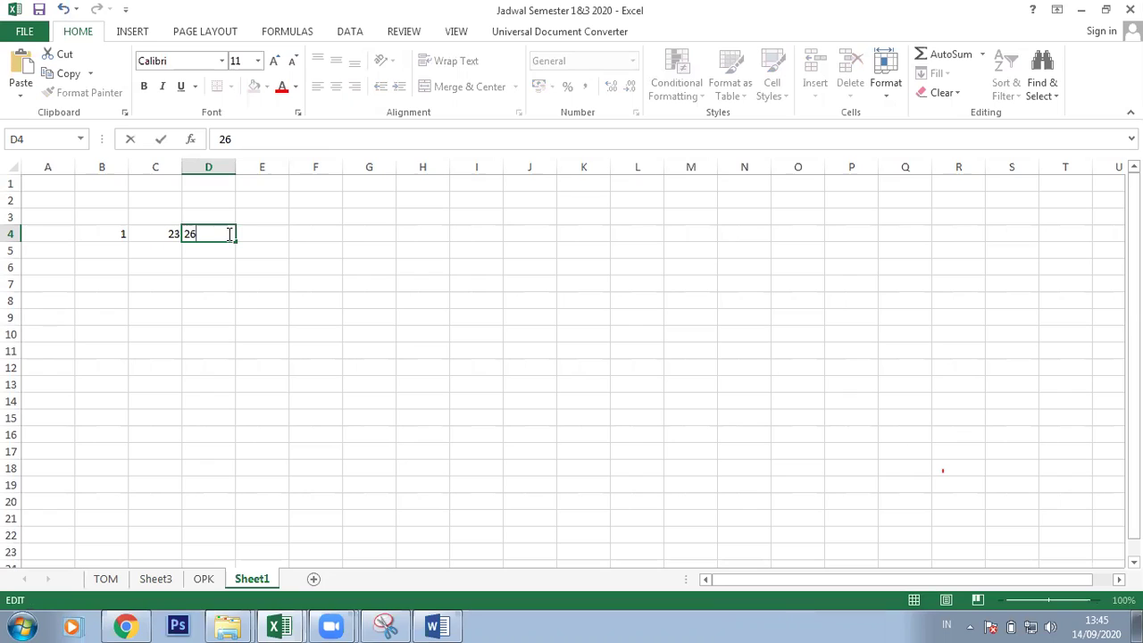
click(203, 286)
Step: Enter the formula =B4:D4 in cell E4, without any function name
click(285, 227)
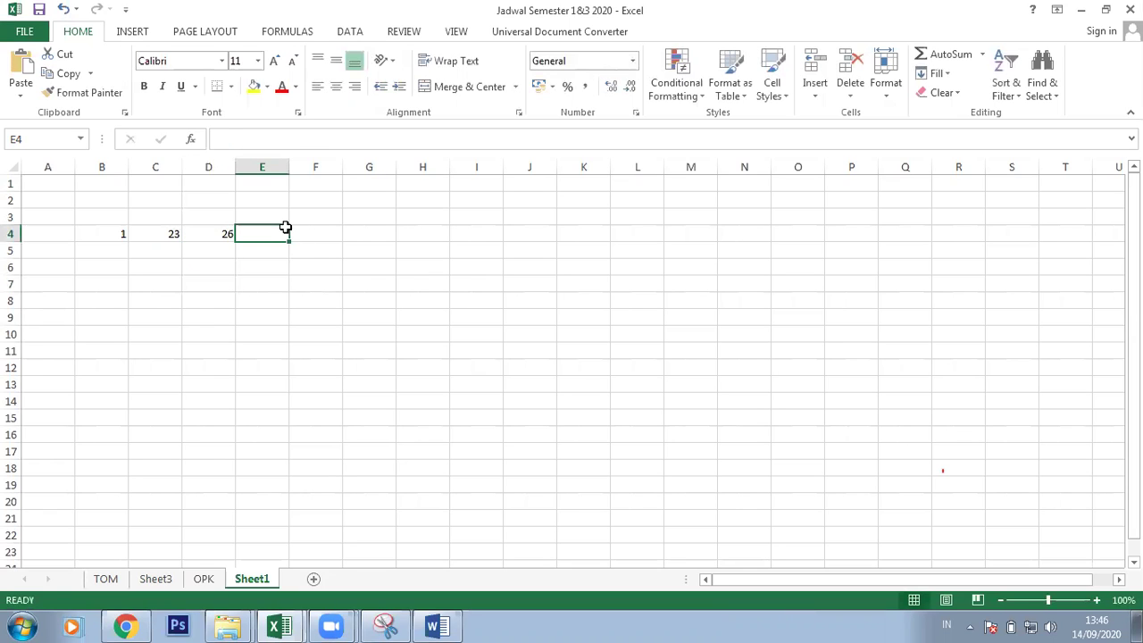
text(=)
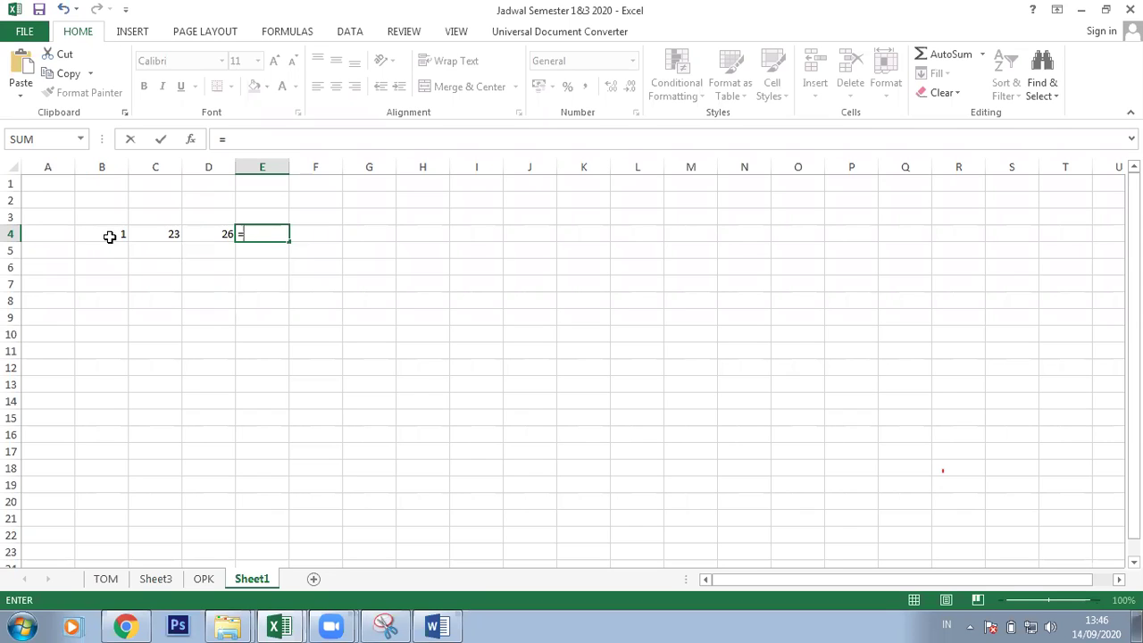
drag(109, 236, 218, 233)
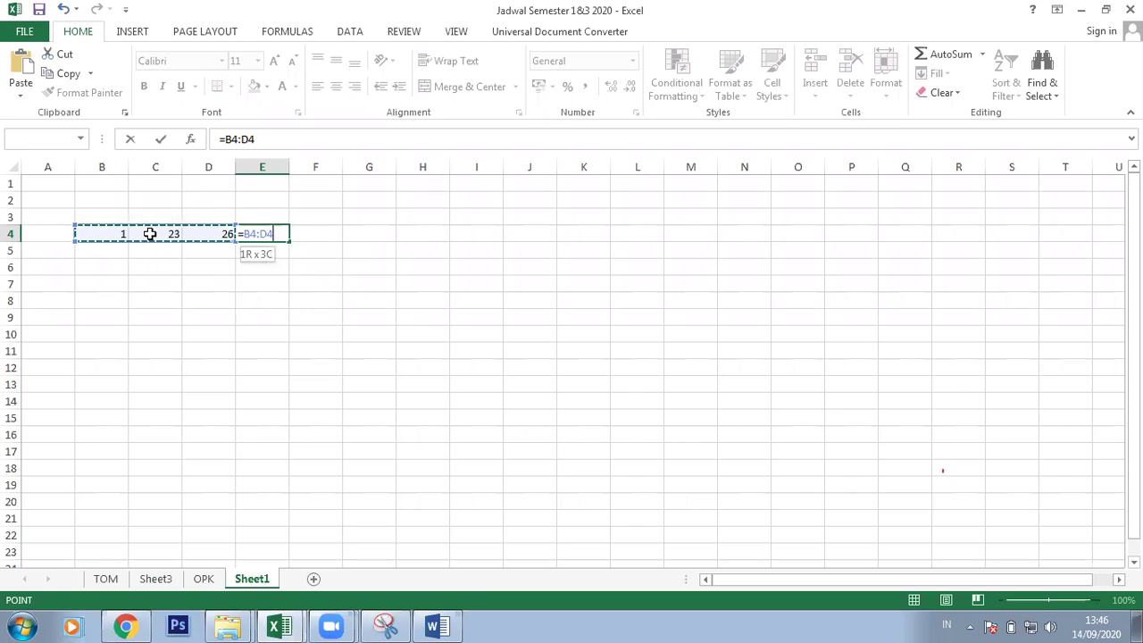
click(98, 227)
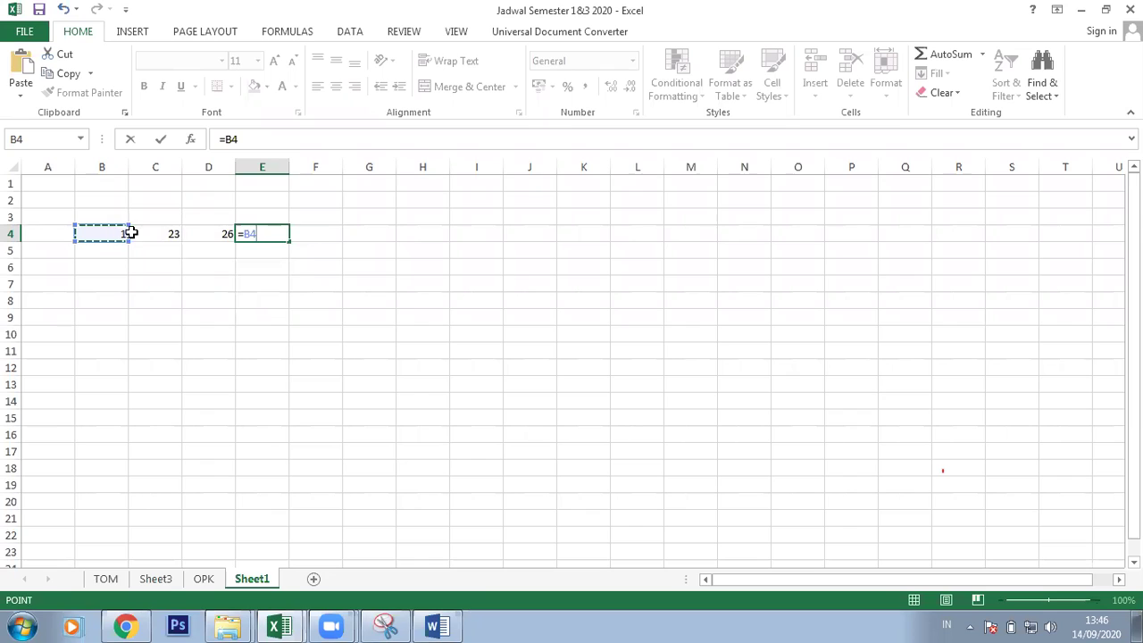
shift+click(212, 232)
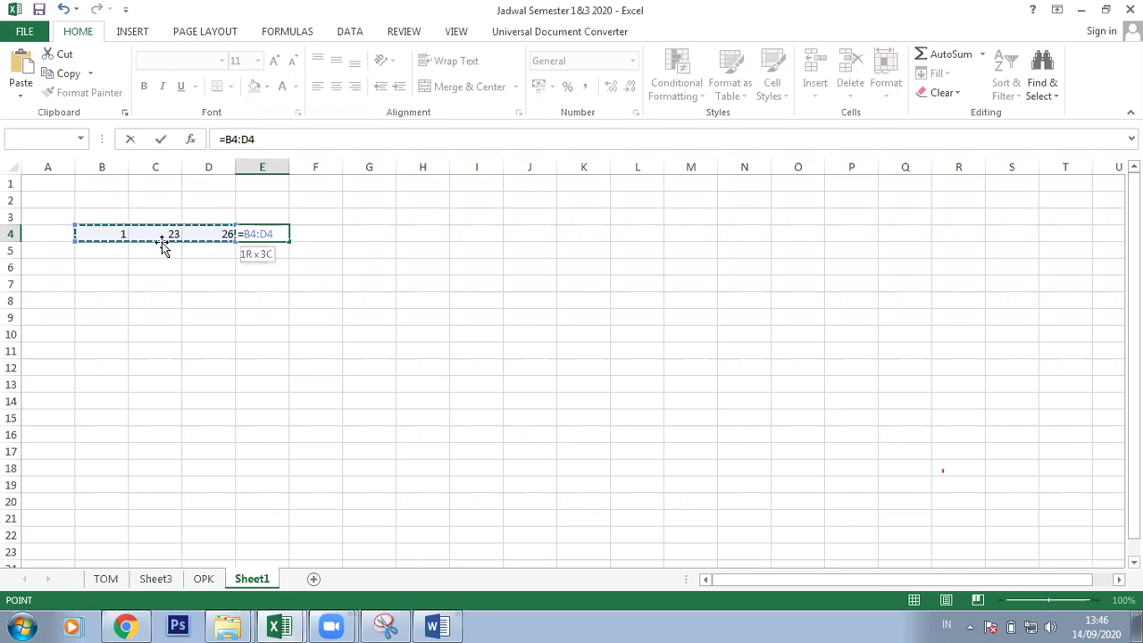
click(107, 232)
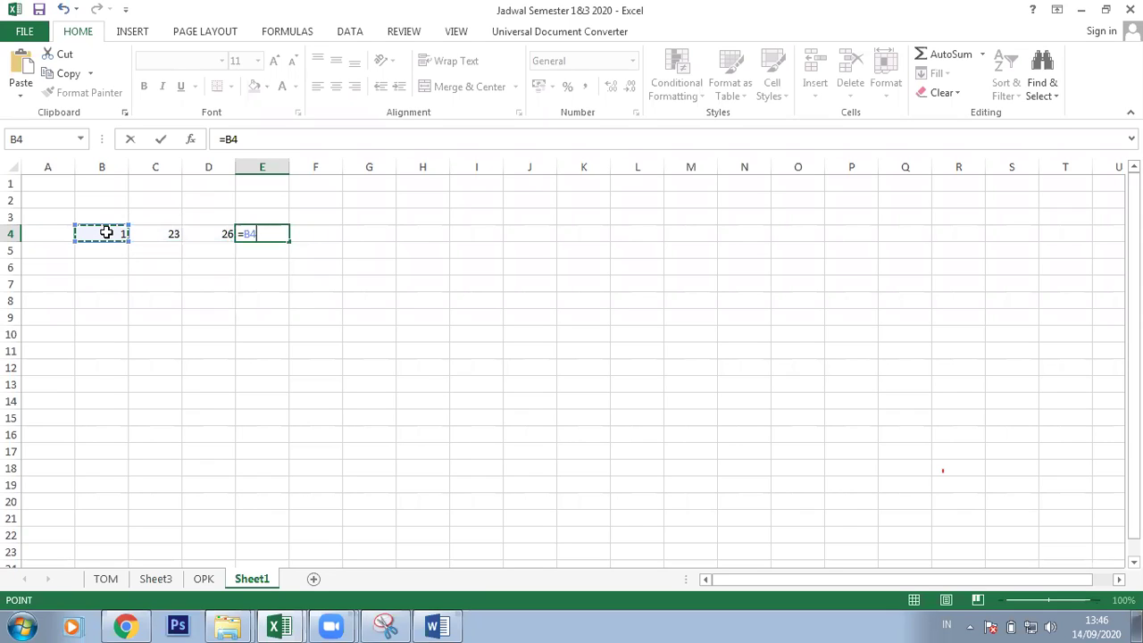
drag(107, 232, 206, 235)
key(Return)
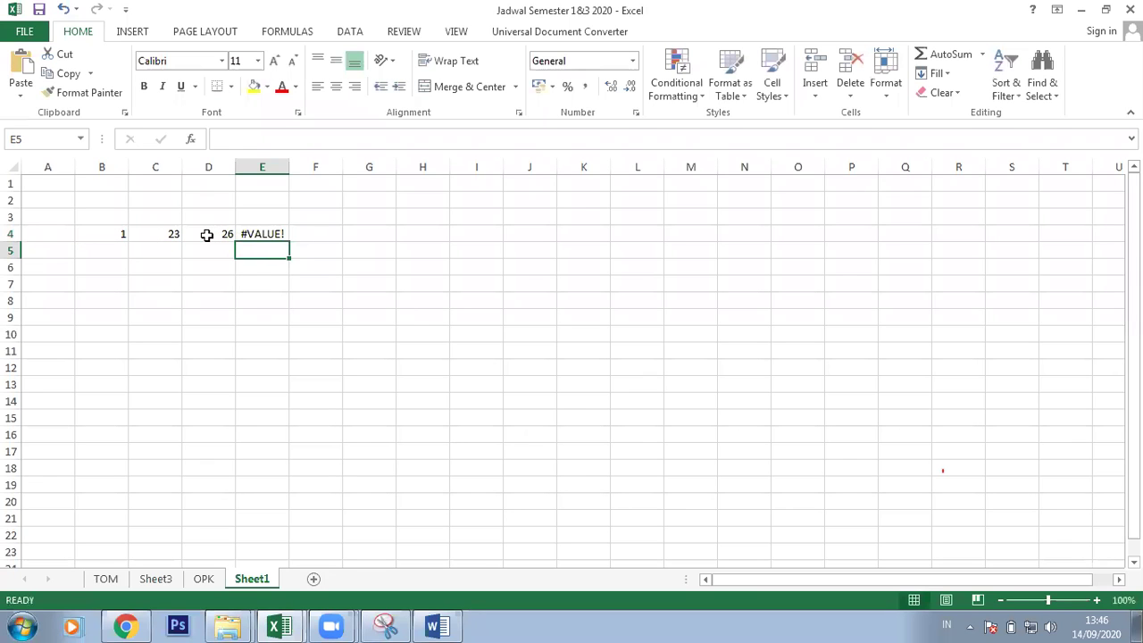
Step: Enclose the range in E4's formula in parentheses so that it reads =(B4:D4)
click(262, 233)
key(F2)
text(()
key(Right)
key(Right)
key(Right)
text())
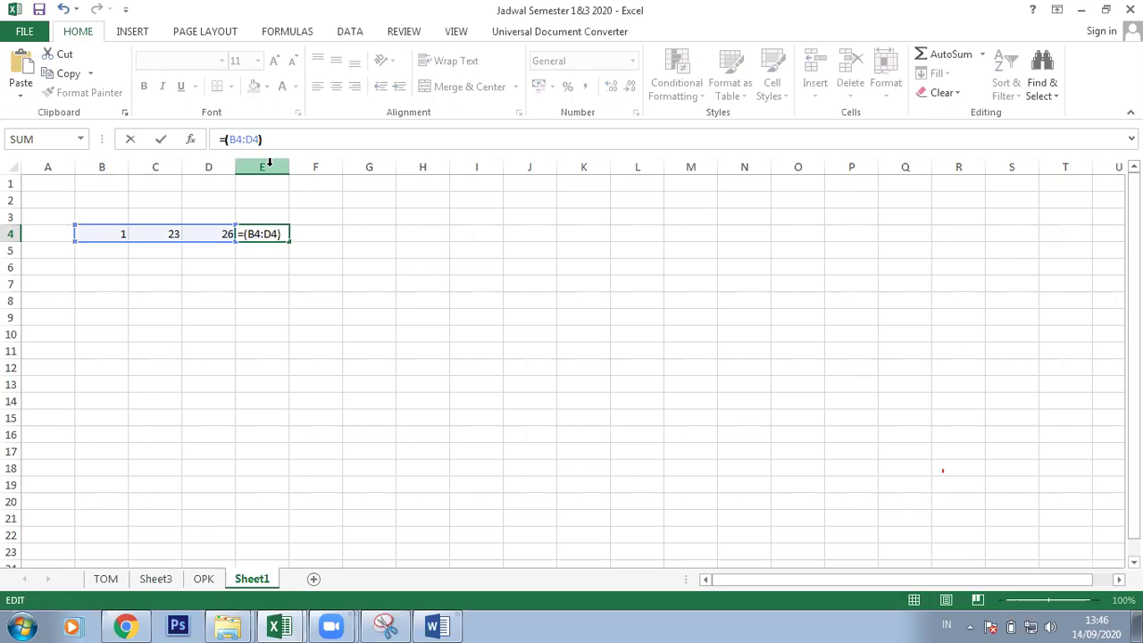
key(Return)
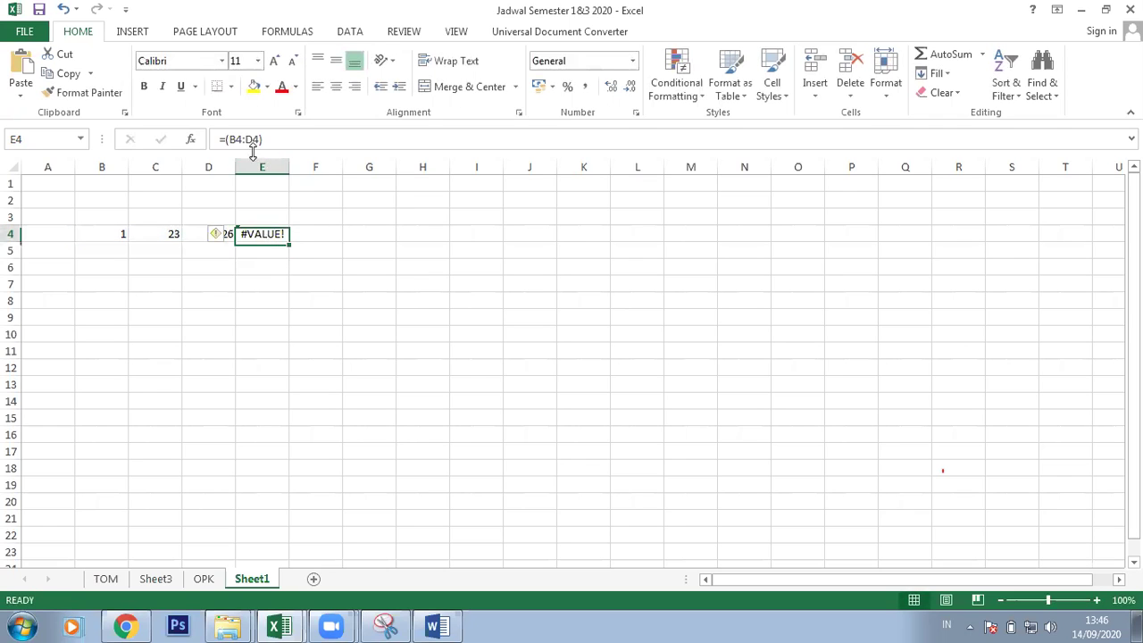
Step: Add the SUM function name to E4's formula so that it reads =SUM(B4:D4)
click(226, 139)
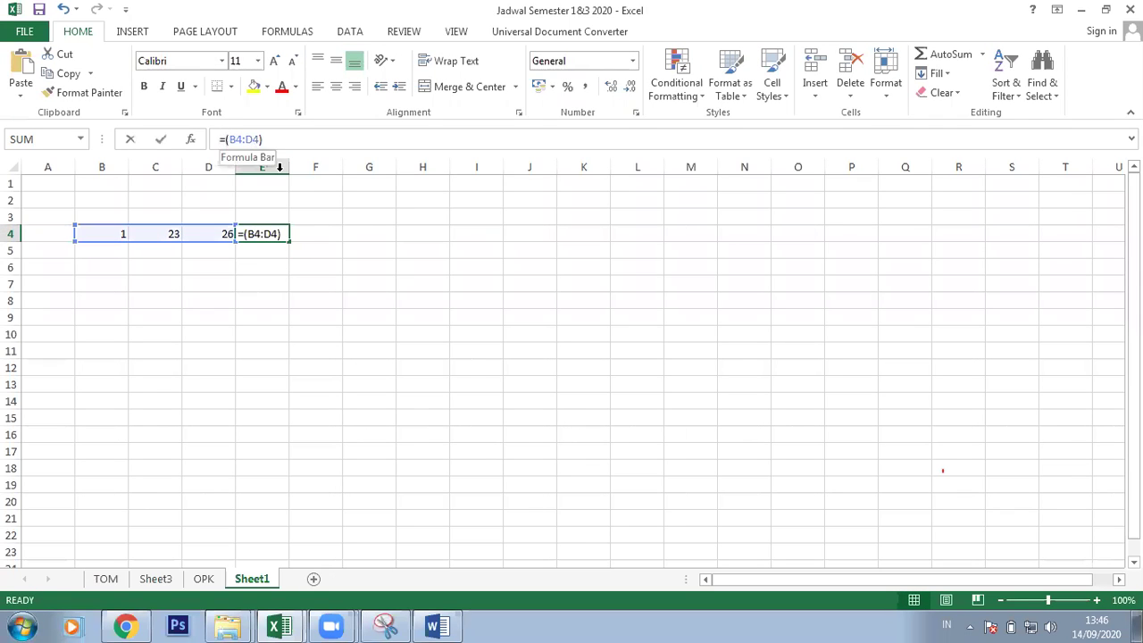
text(su)
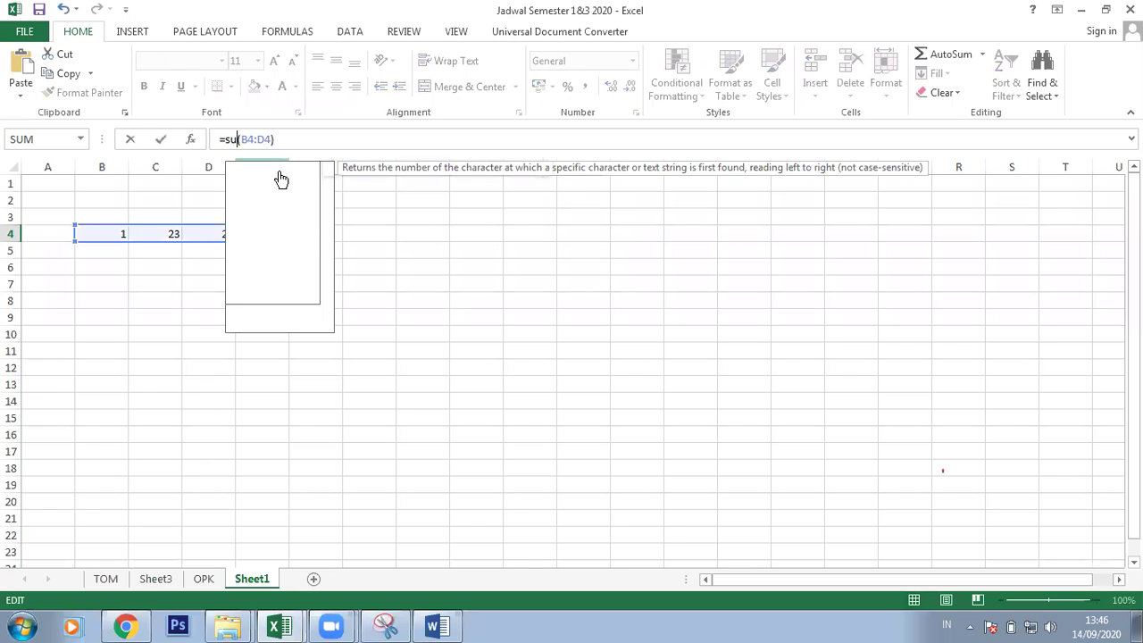
text(m)
key(Return)
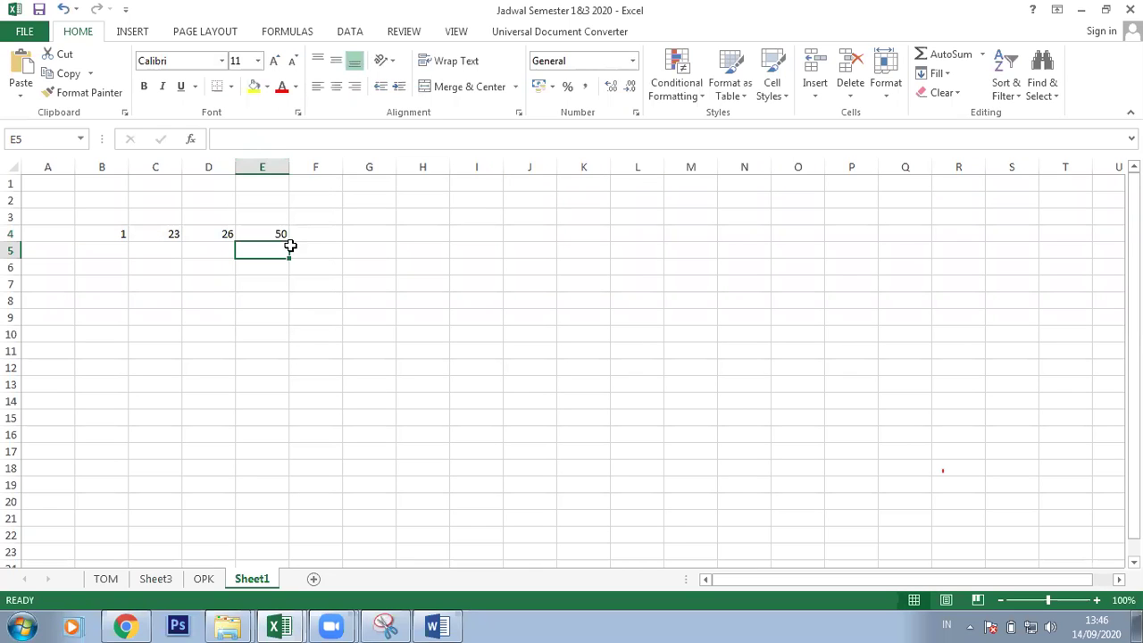
Step: Replace the SUM formula in E4 with the bare range reference =B4:D4
key(Up)
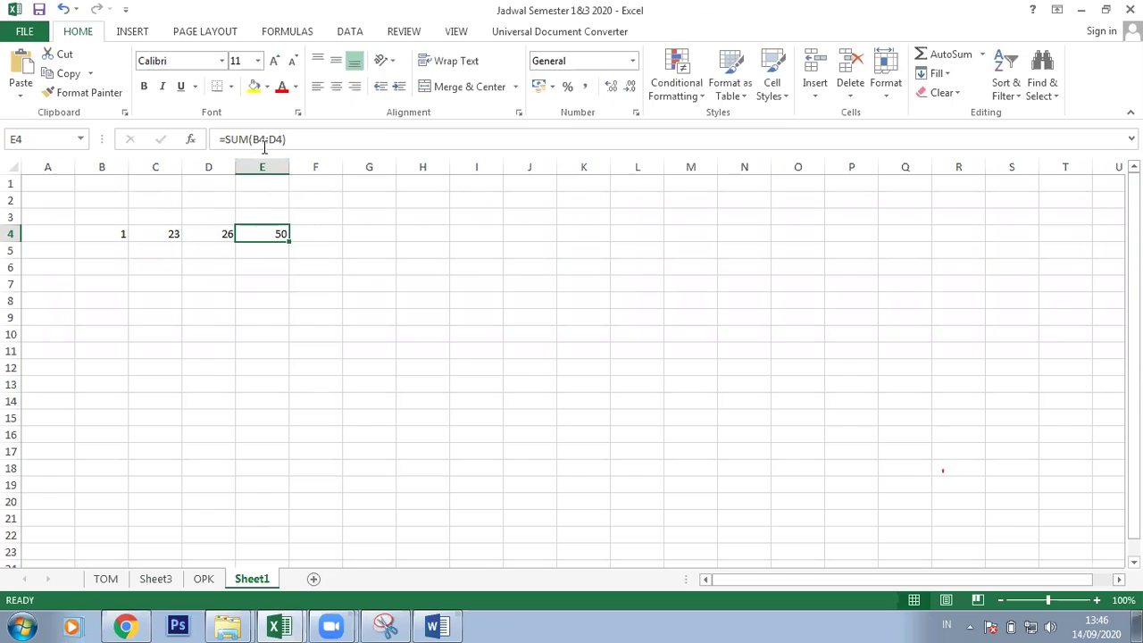
key(F2)
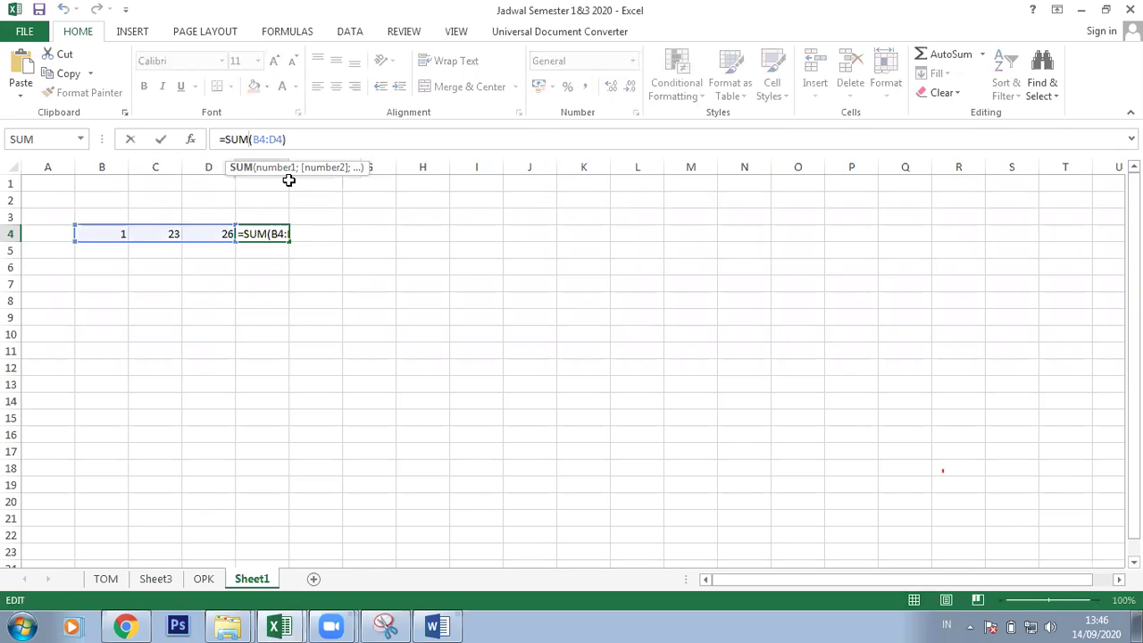
key(BackSpace)
key(BackSpace)
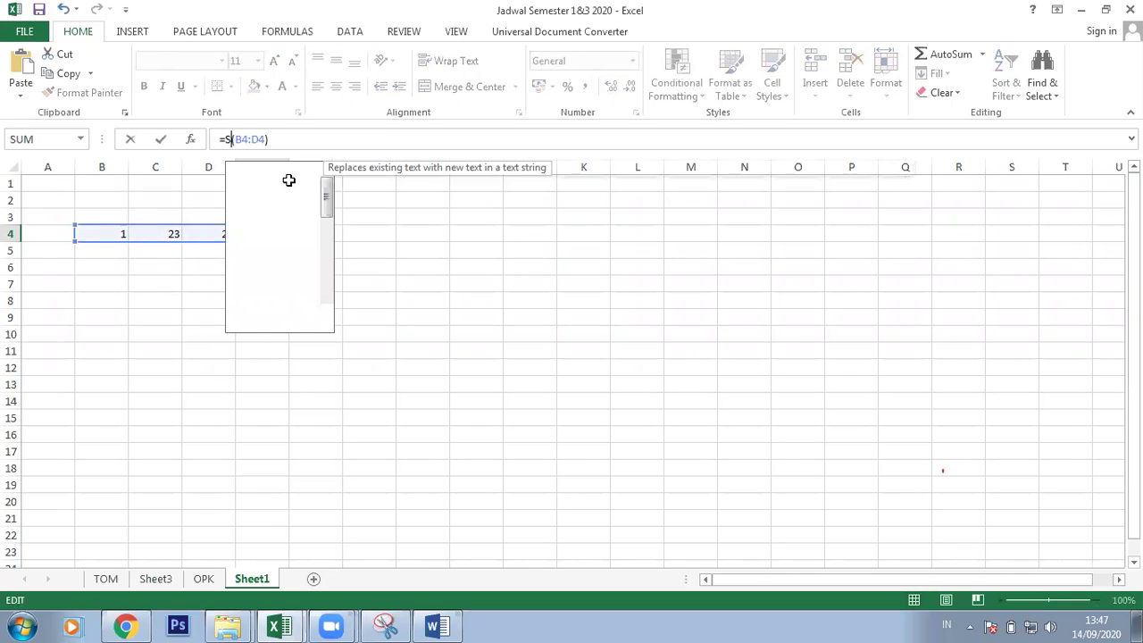
key(BackSpace)
key(ctrl+Delete)
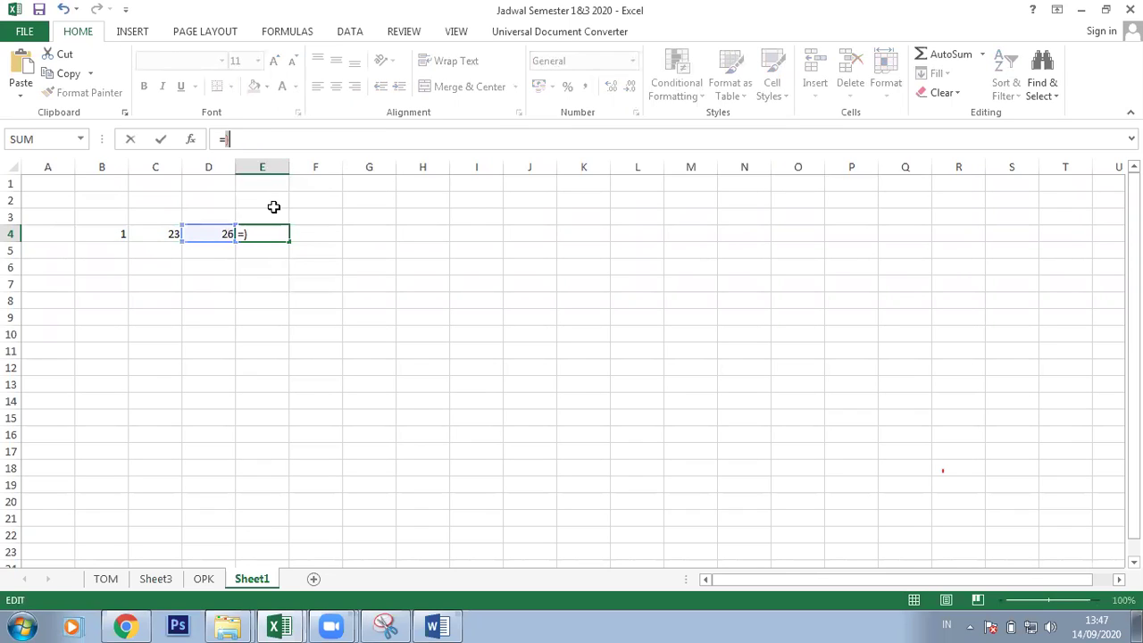
drag(108, 232, 208, 233)
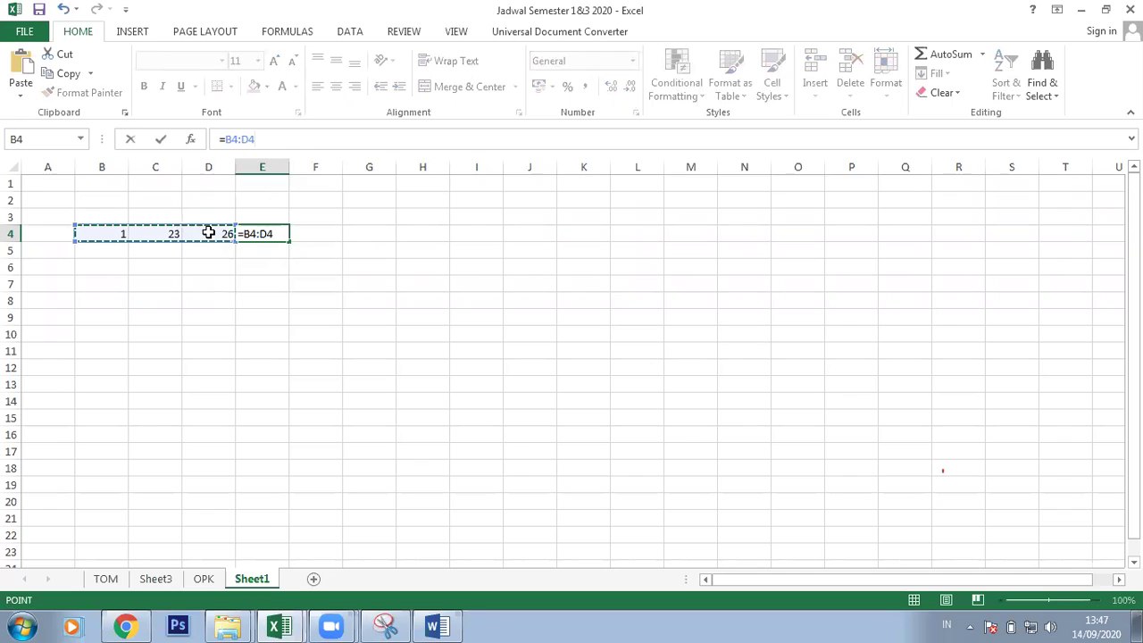
key(Return)
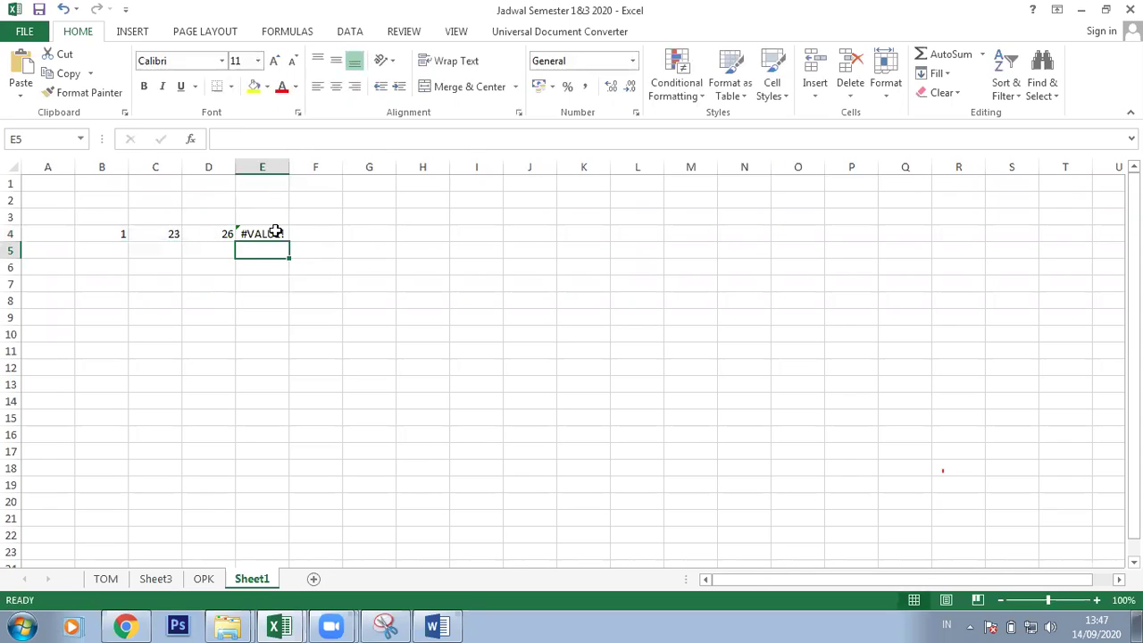
Step: Rewrite the formula in cell E4 as =sum(B4:D4)
click(243, 234)
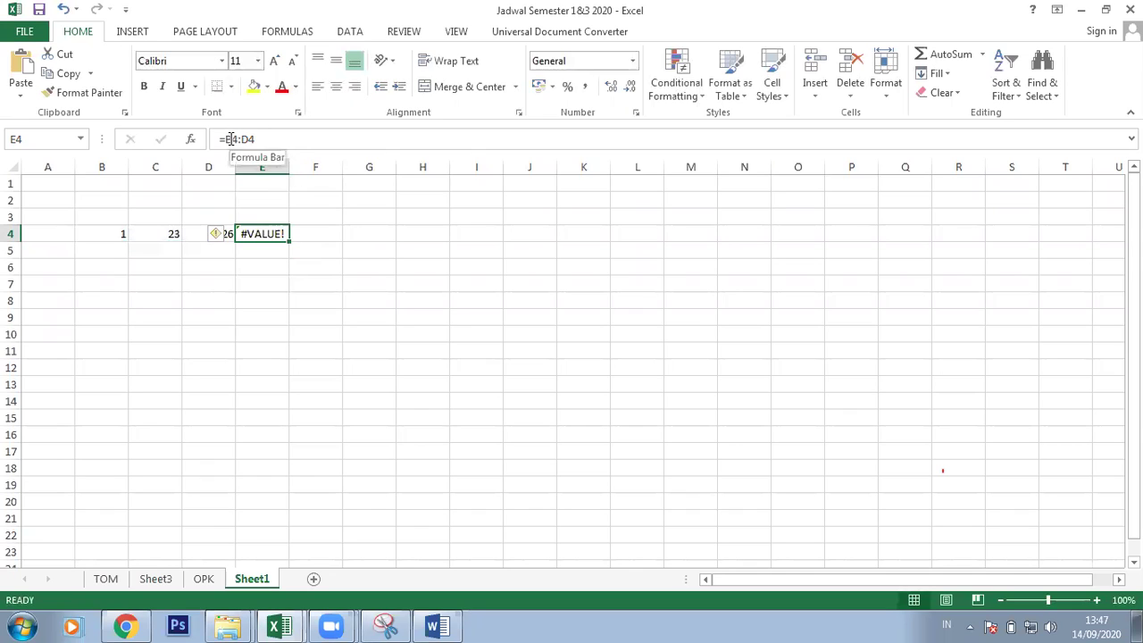
click(230, 139)
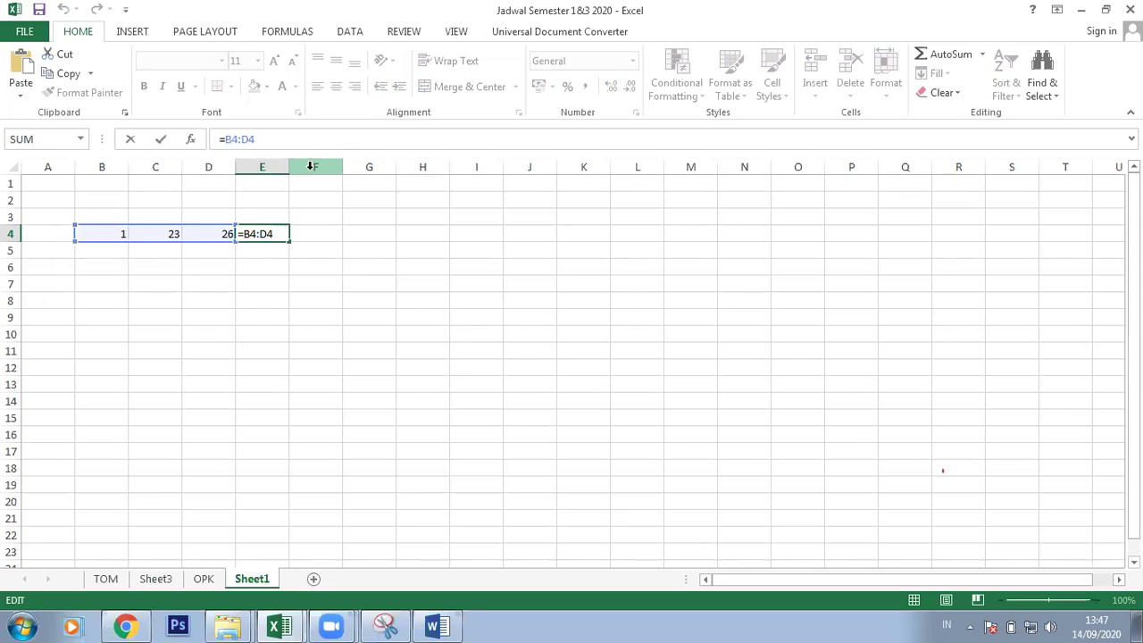
text(sum(B4:D4))
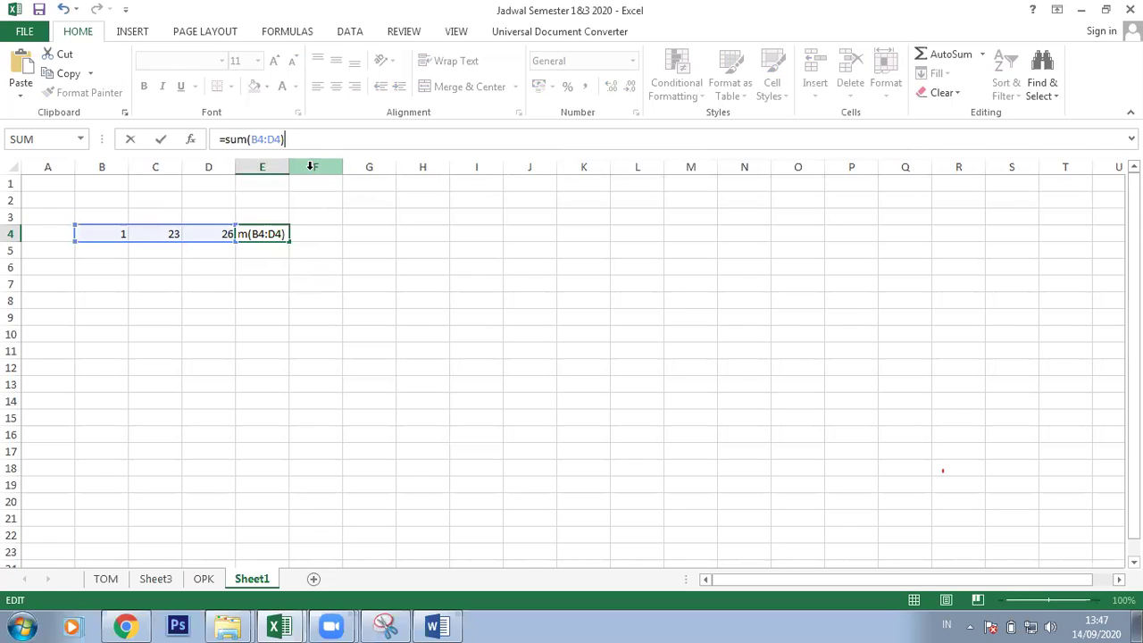
key(Return)
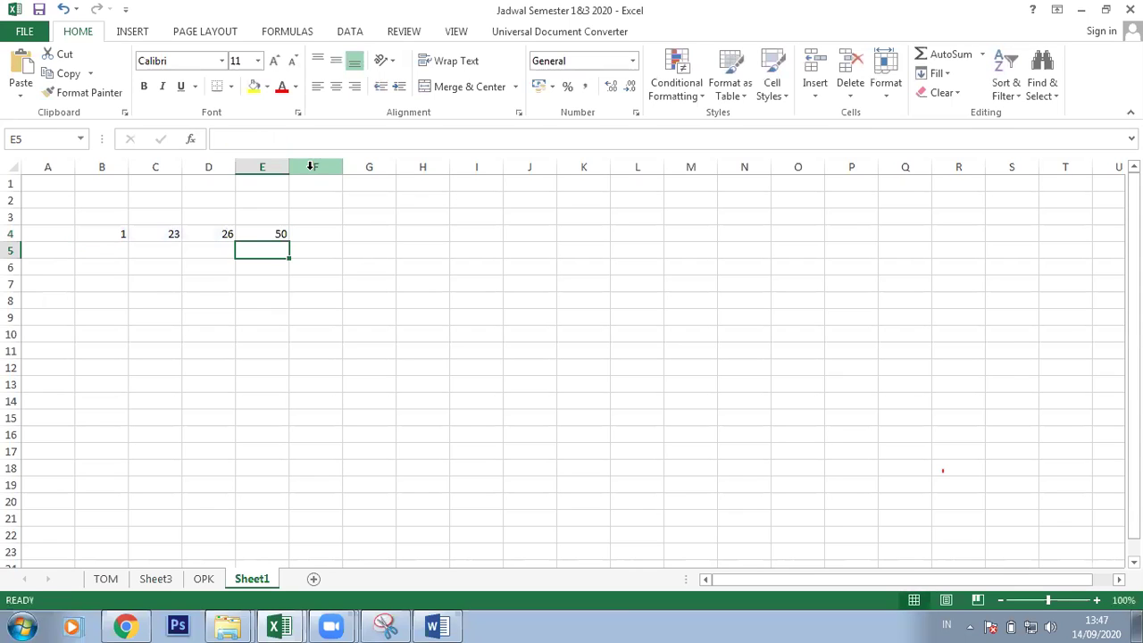
Step: Review the formula in E4 and the source numbers in cells B4 to D4
click(277, 231)
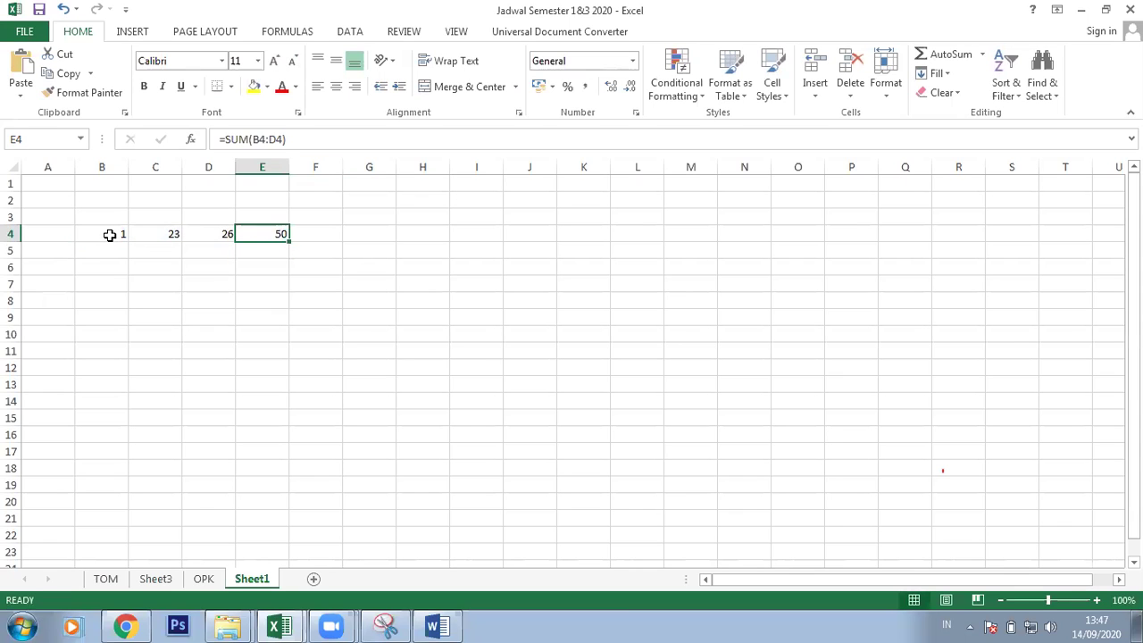
drag(109, 234, 224, 232)
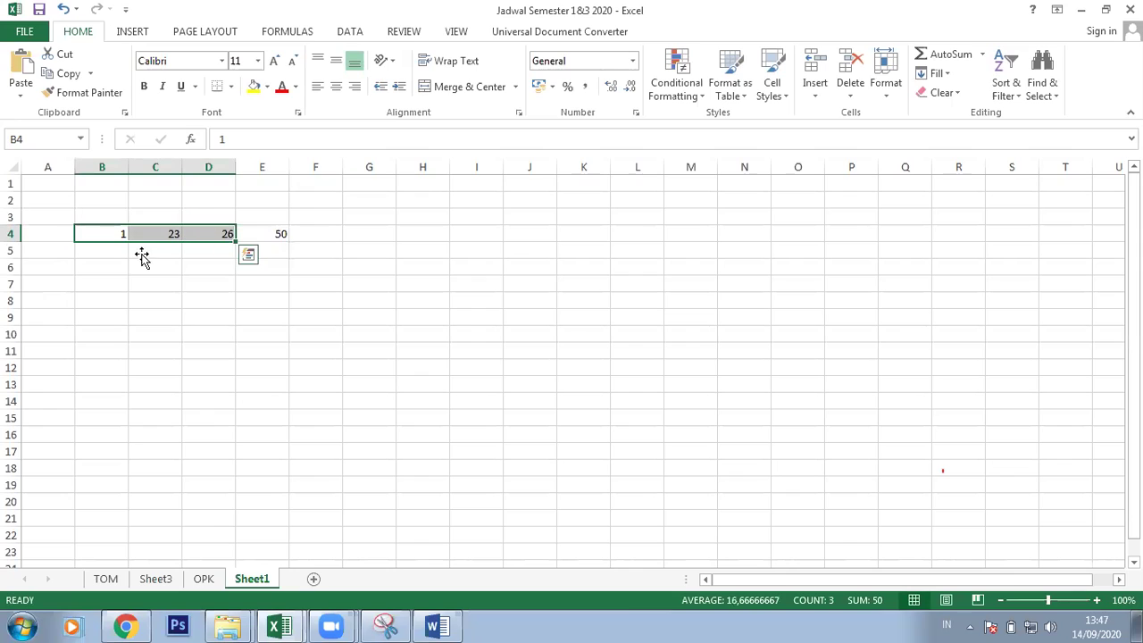
click(100, 234)
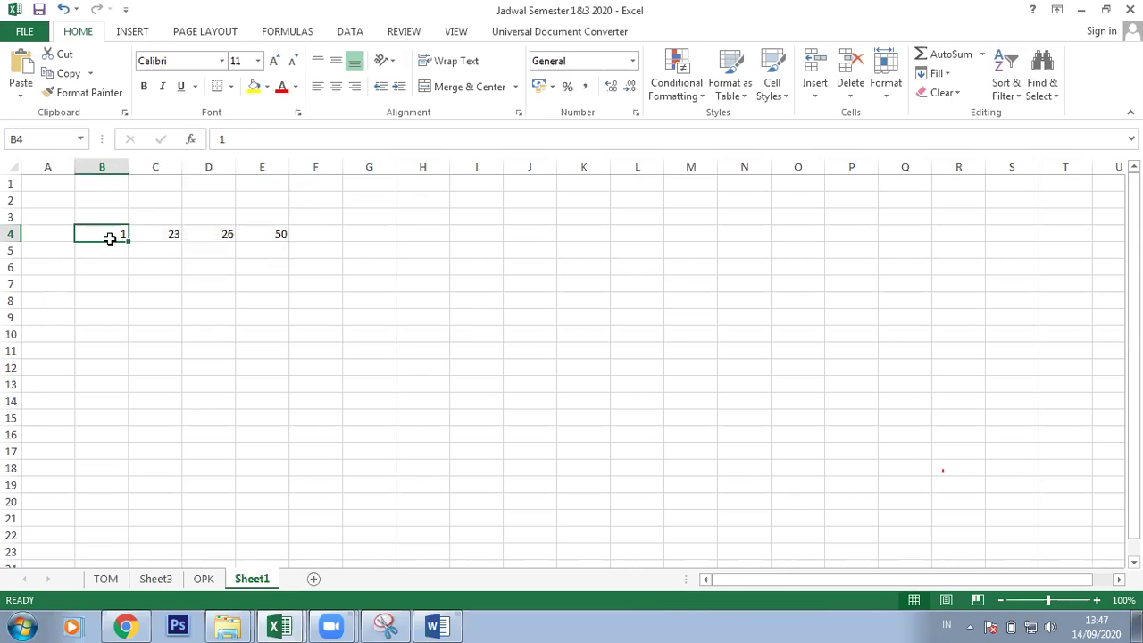
click(161, 235)
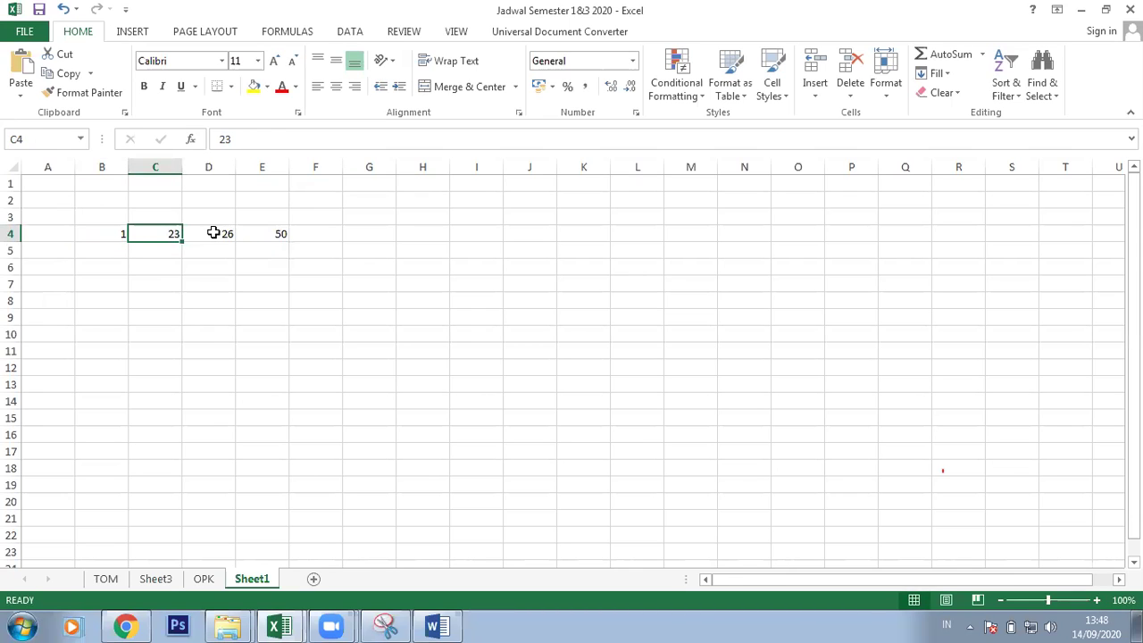
click(214, 233)
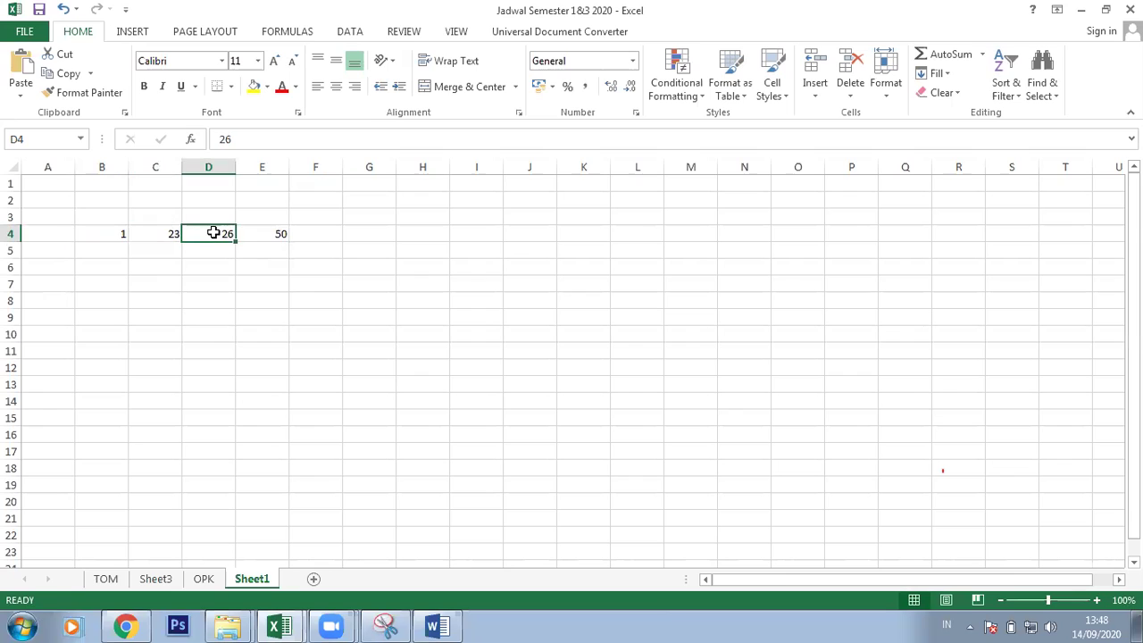
Step: Fill the value in B4 down to B16 as an incrementing series from 1 to 13
click(291, 233)
click(281, 232)
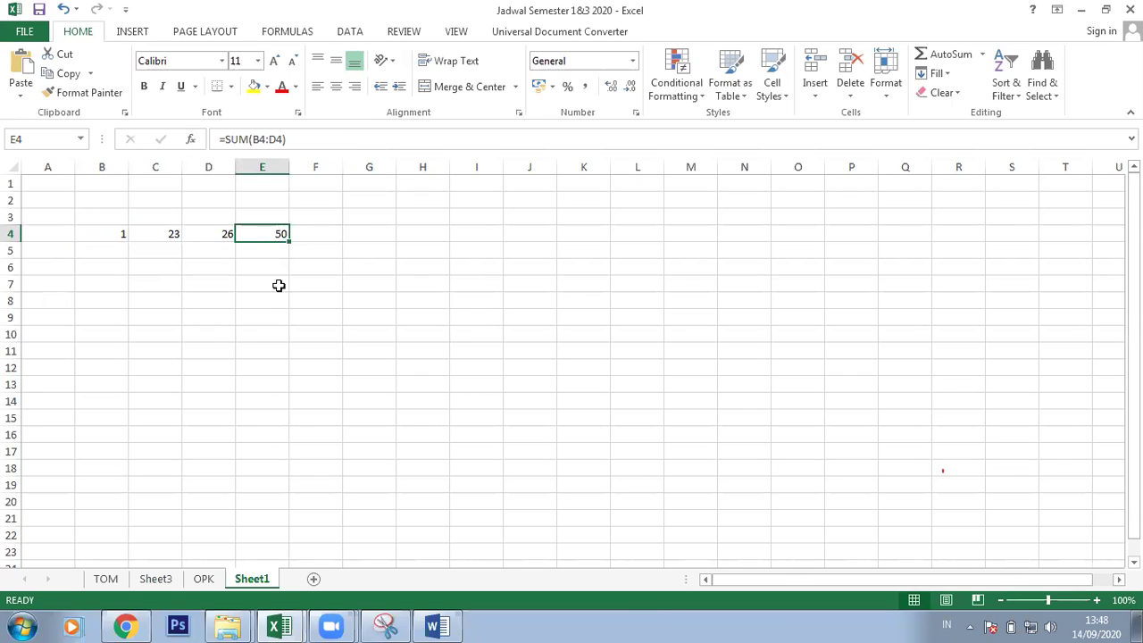
click(103, 236)
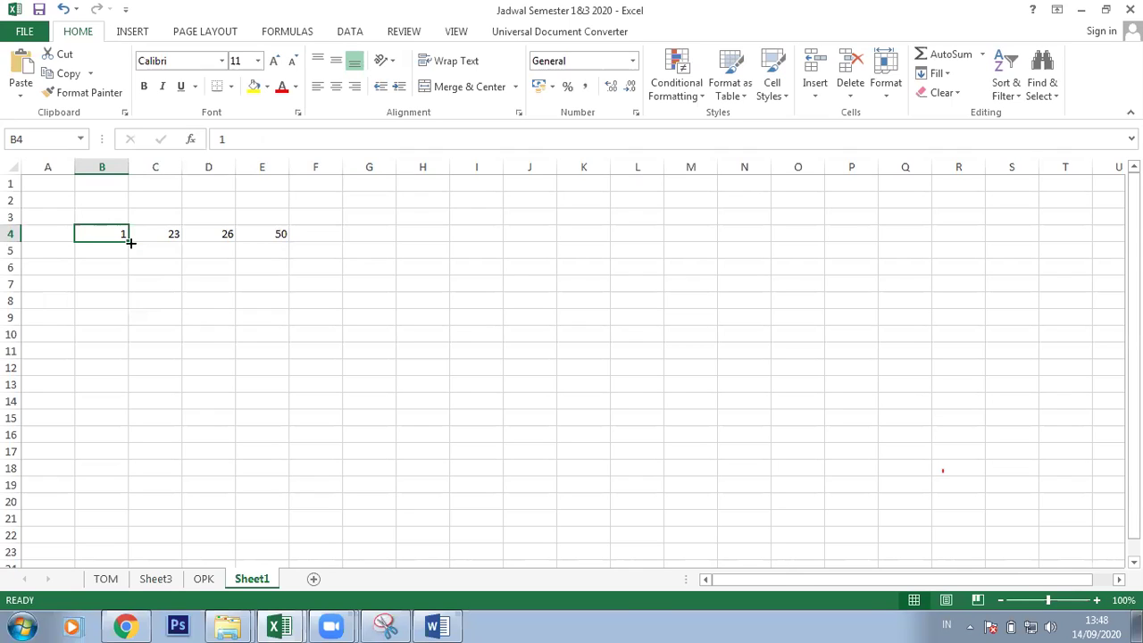
drag(130, 242, 135, 442)
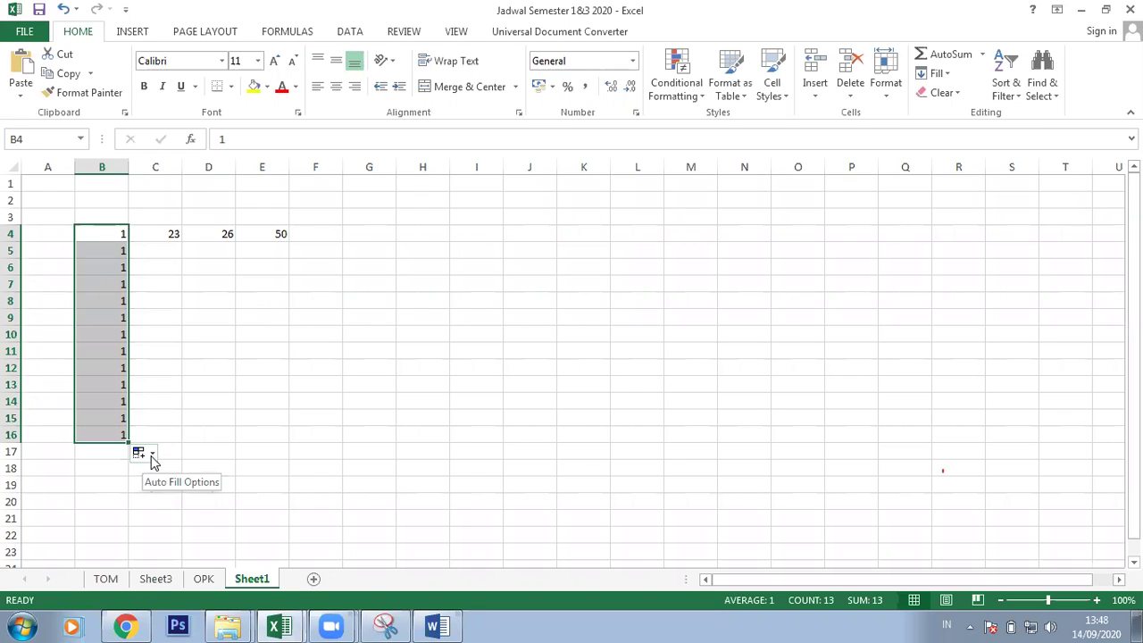
click(152, 455)
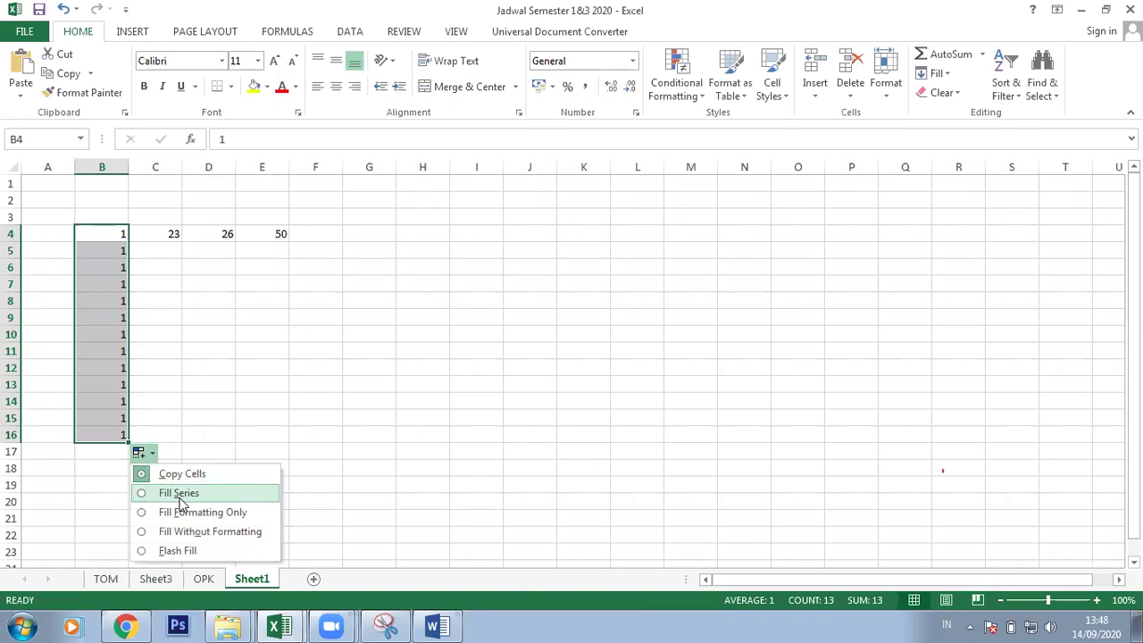
click(175, 494)
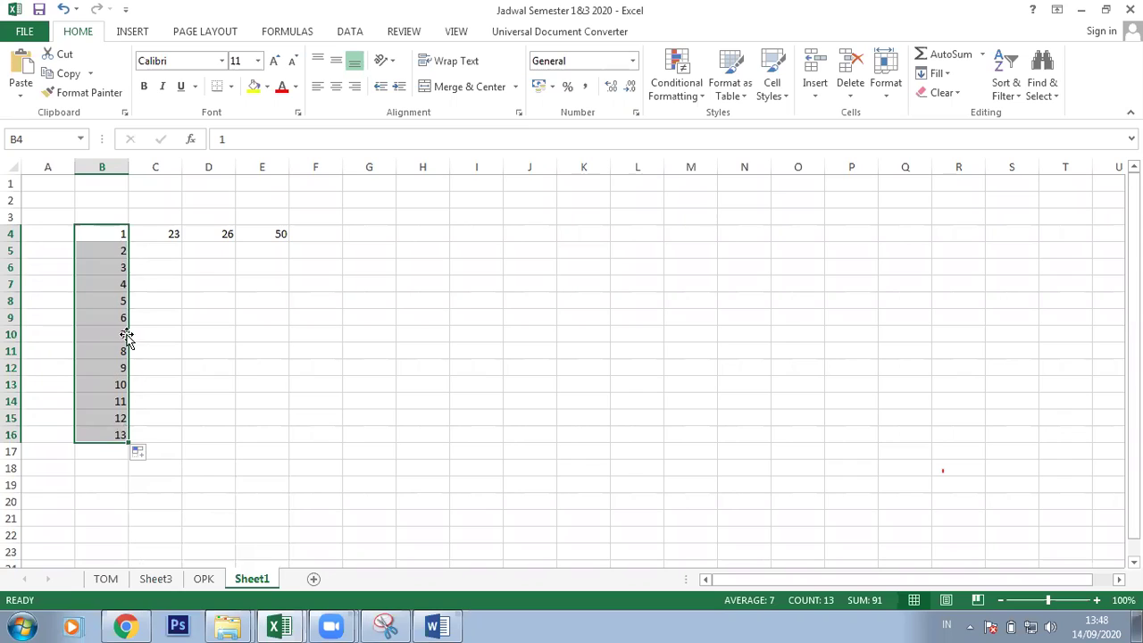
Step: Fill the value in C4 upward to C1 as a series, giving 22, 21 and 20
click(163, 250)
click(163, 234)
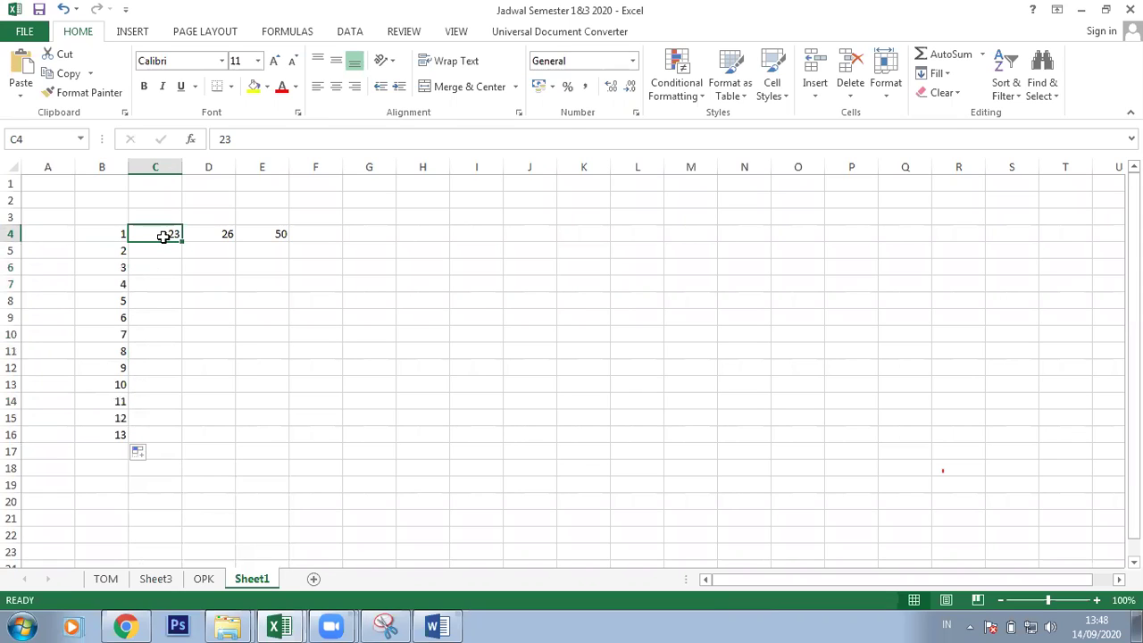
drag(182, 242, 178, 181)
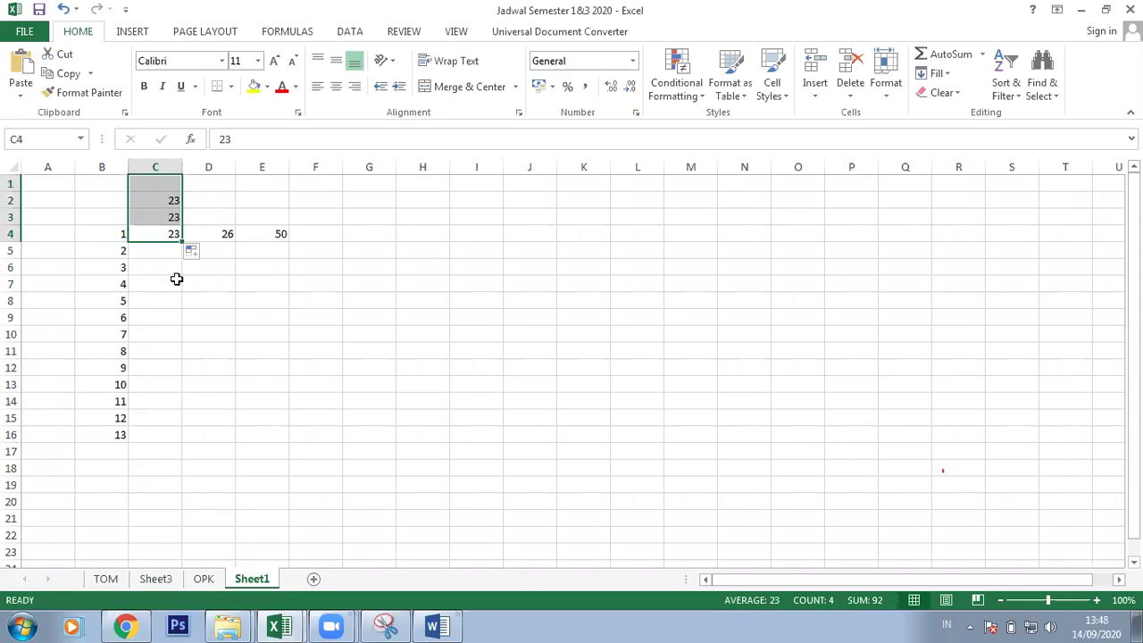
click(194, 253)
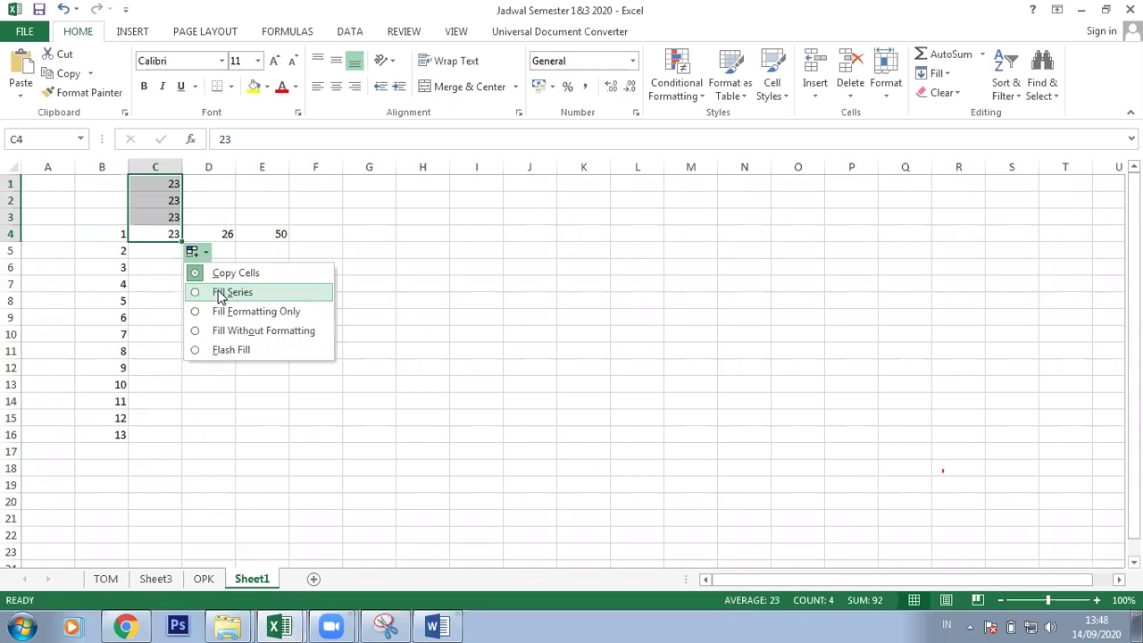
click(225, 291)
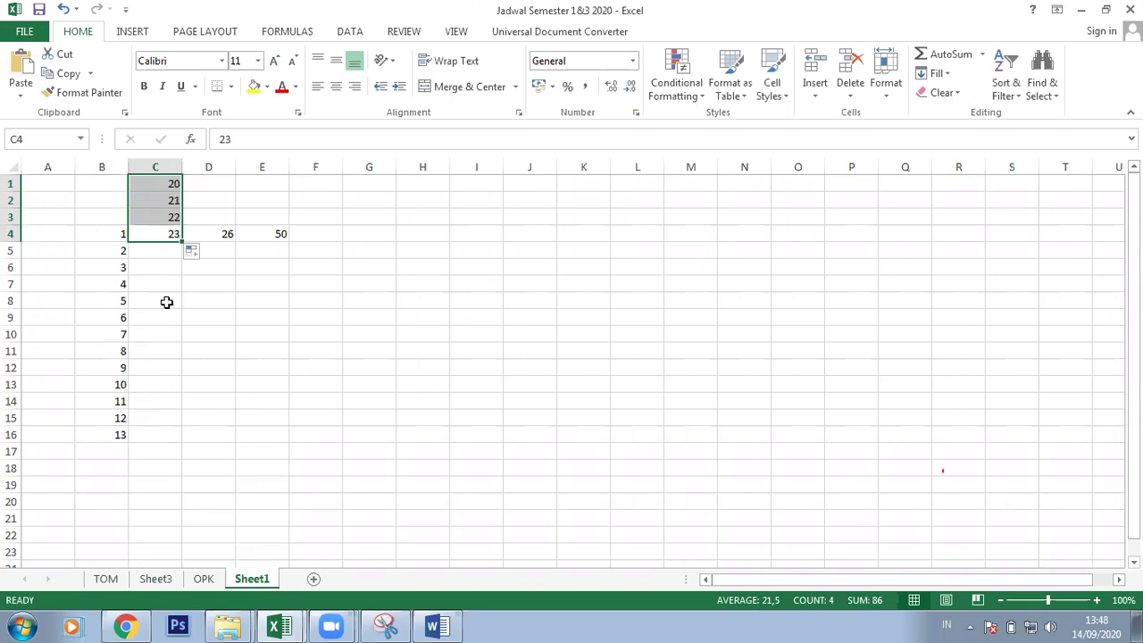
Step: Extend the SUM formula in E4 across row 4 through cell H4
click(178, 299)
click(284, 235)
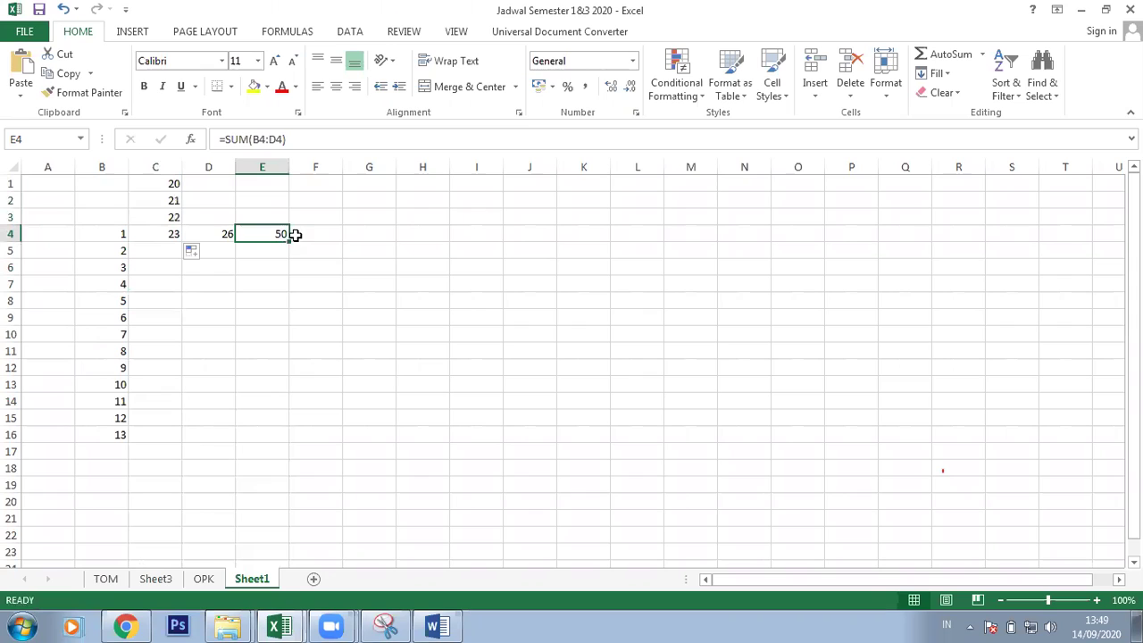
drag(291, 240, 451, 252)
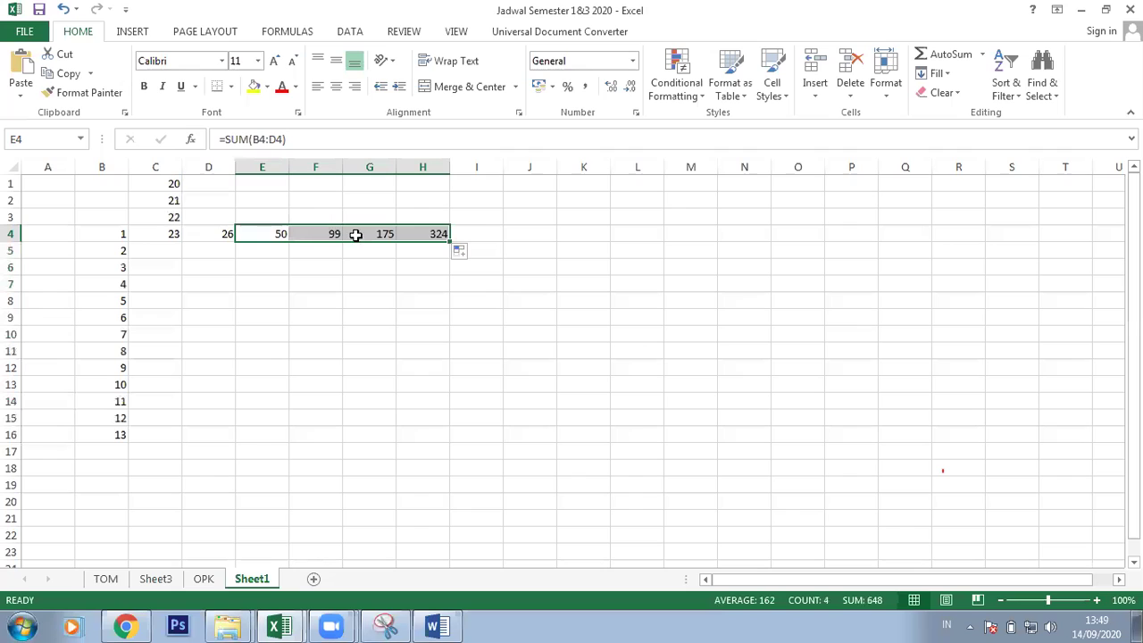
Step: Examine the copied SUM formulas in F4 to H4 and the row 4 cells they refer to
click(359, 235)
key(Right)
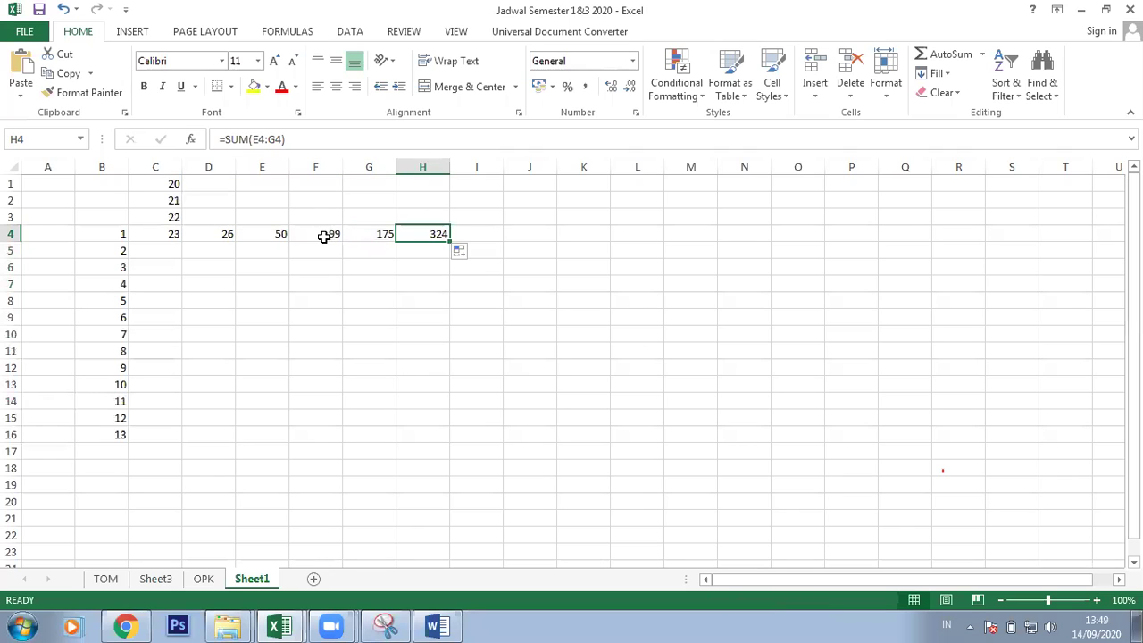
click(291, 235)
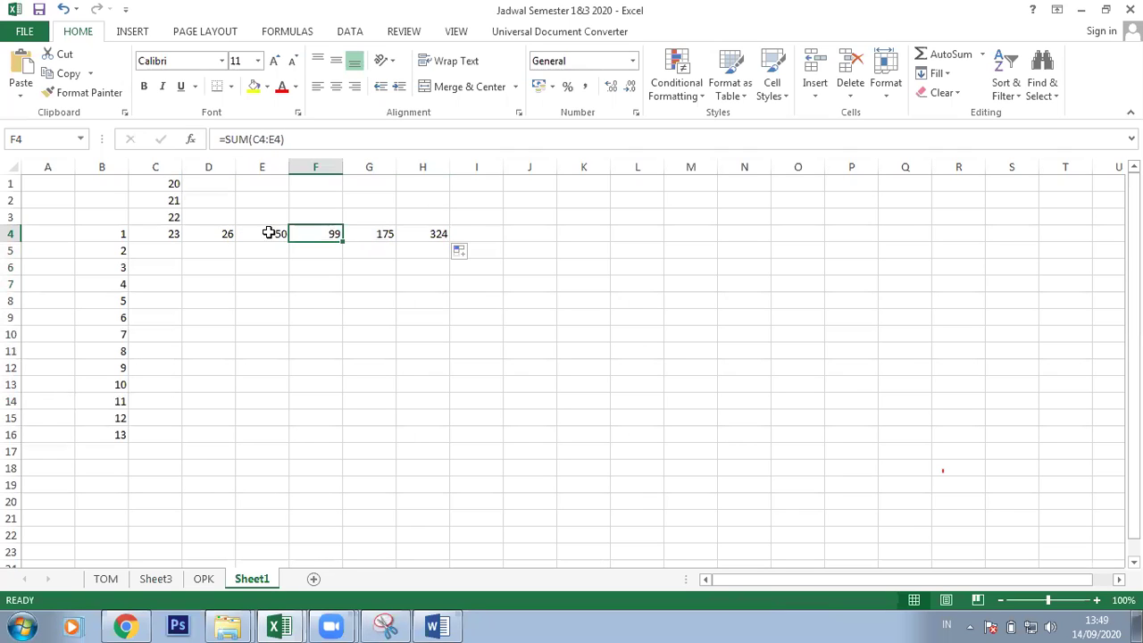
click(378, 249)
click(353, 238)
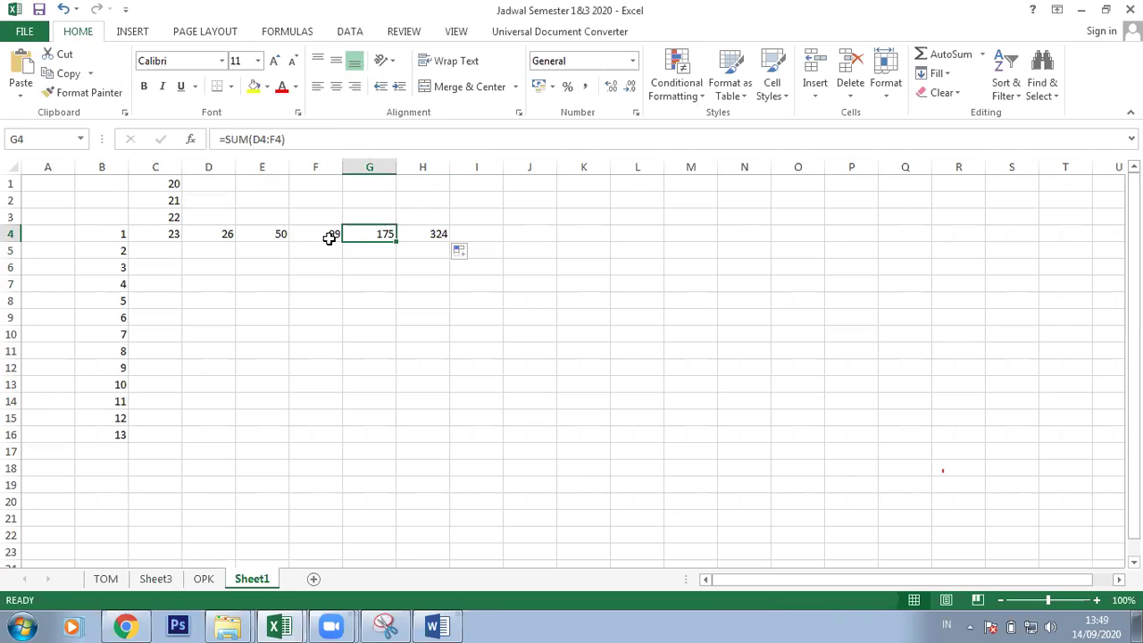
click(330, 236)
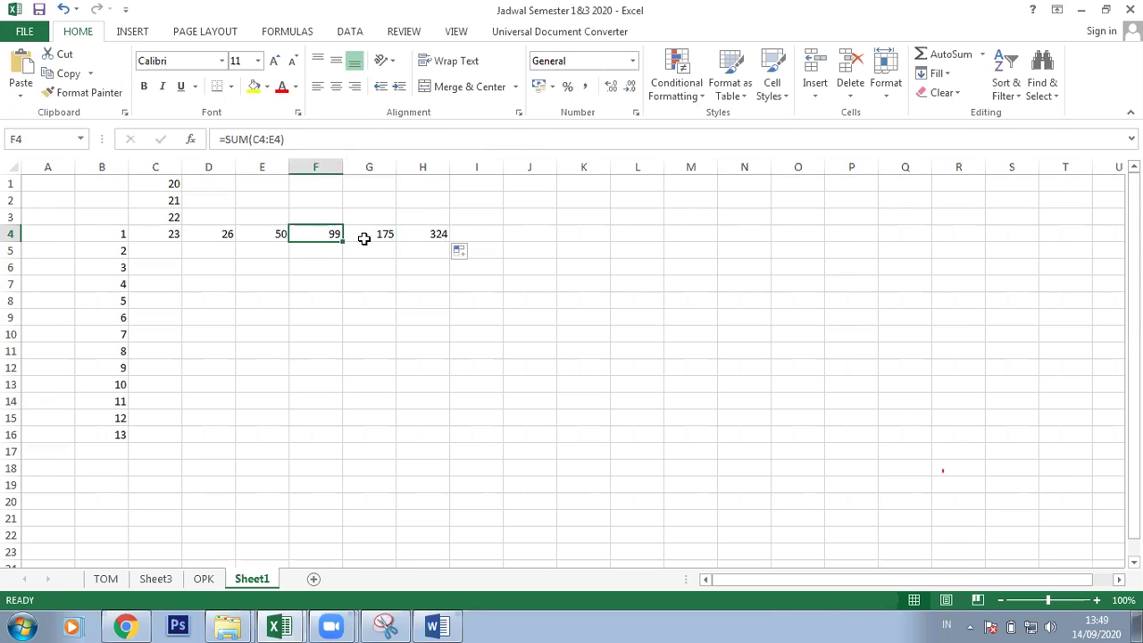
key(Right)
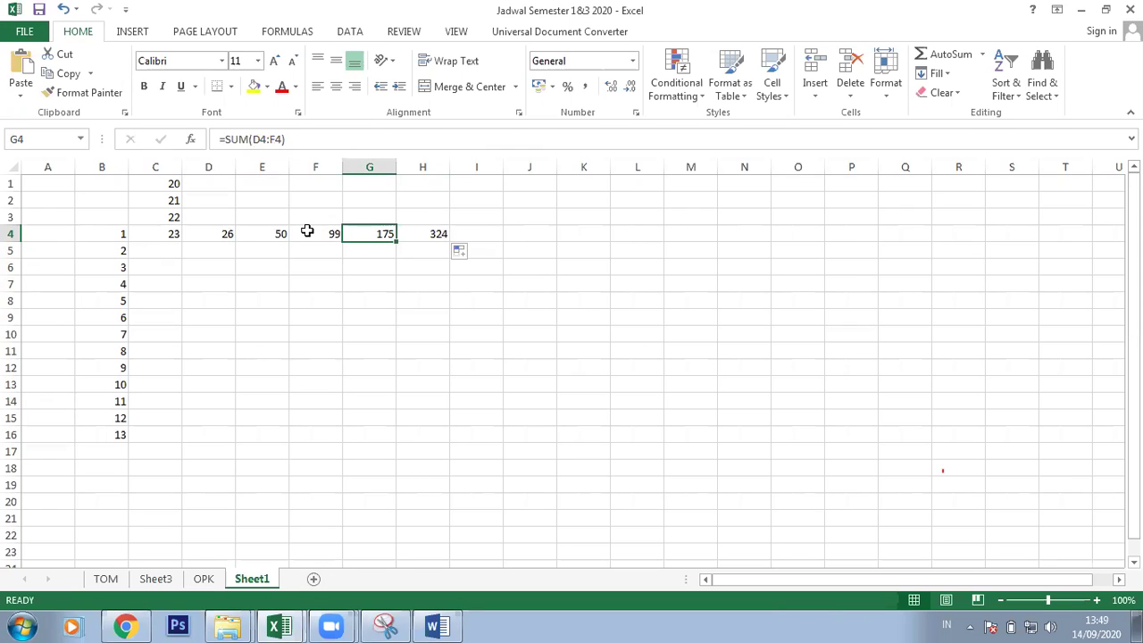
click(437, 234)
drag(112, 230, 369, 234)
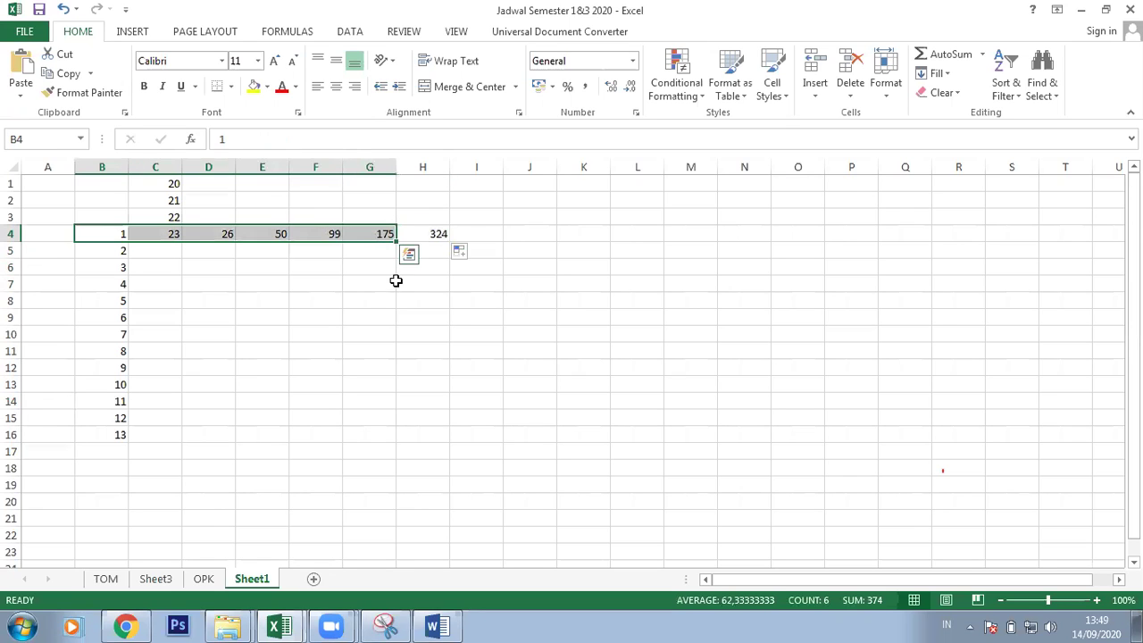
Step: Enter 1 in cell I12 and fill it across to L12 as a series from 1 to 4
click(502, 375)
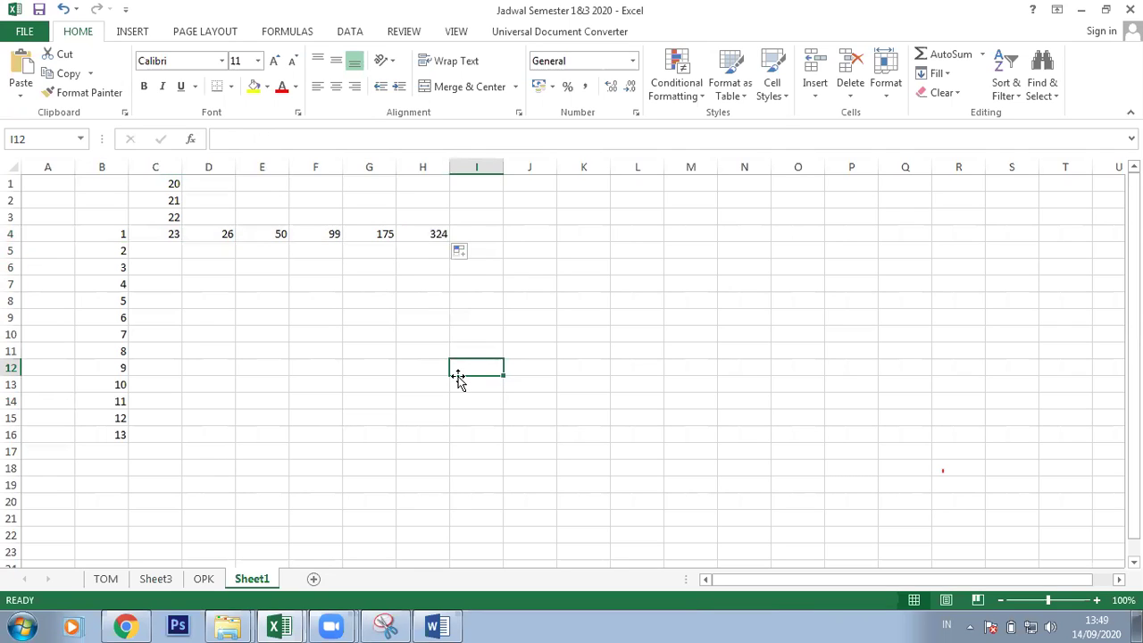
text(1)
click(506, 400)
click(469, 368)
drag(509, 375, 510, 375)
drag(672, 382, 656, 385)
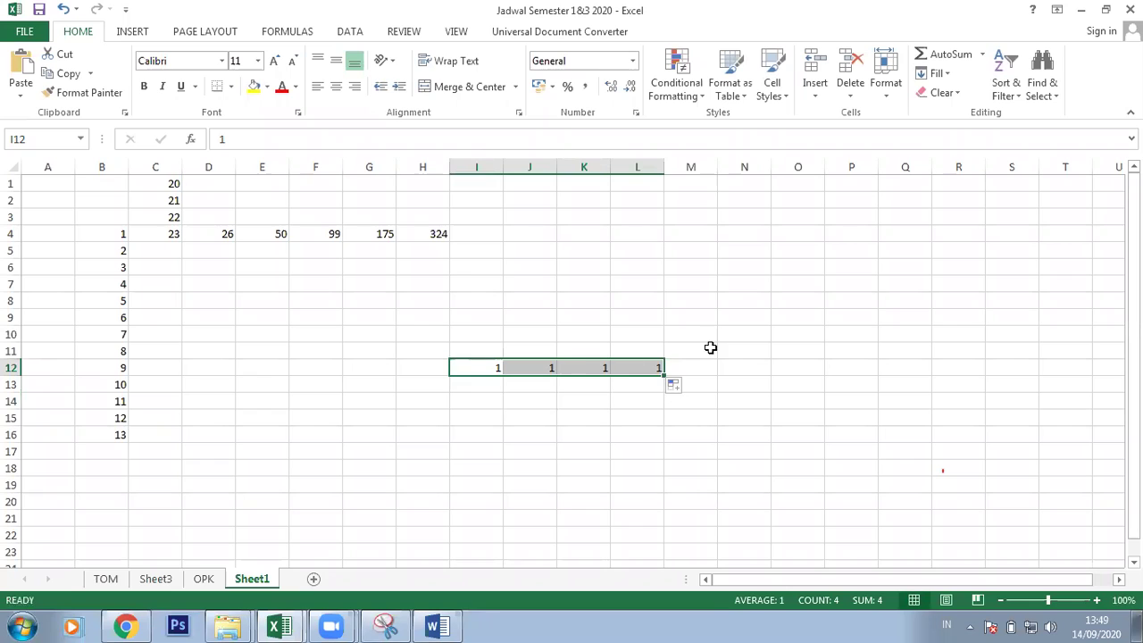
click(674, 392)
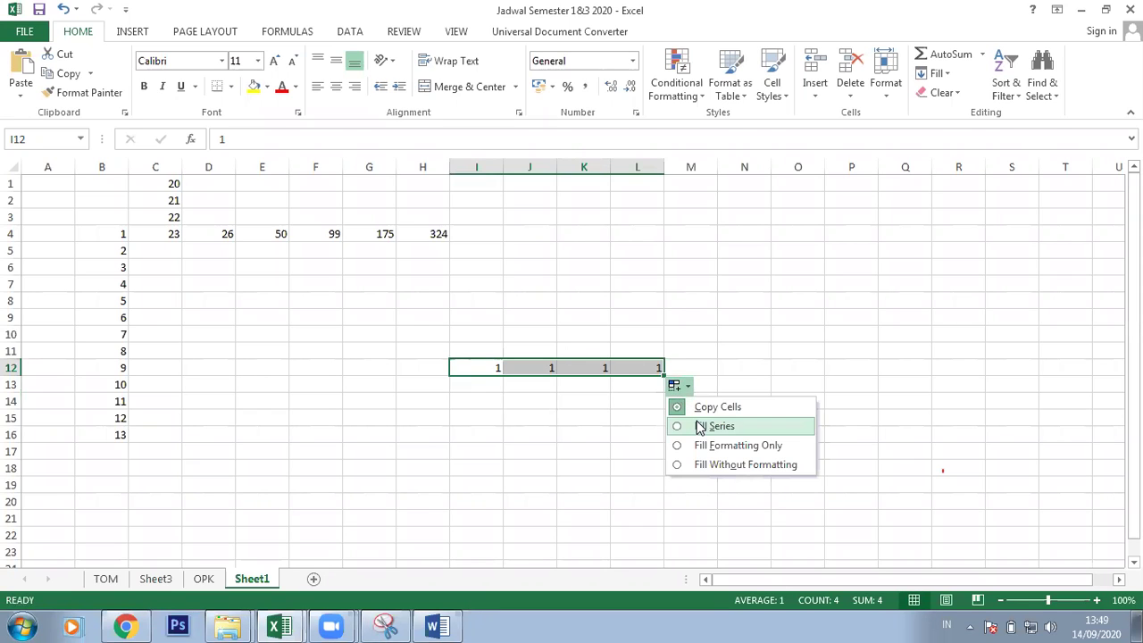
click(705, 432)
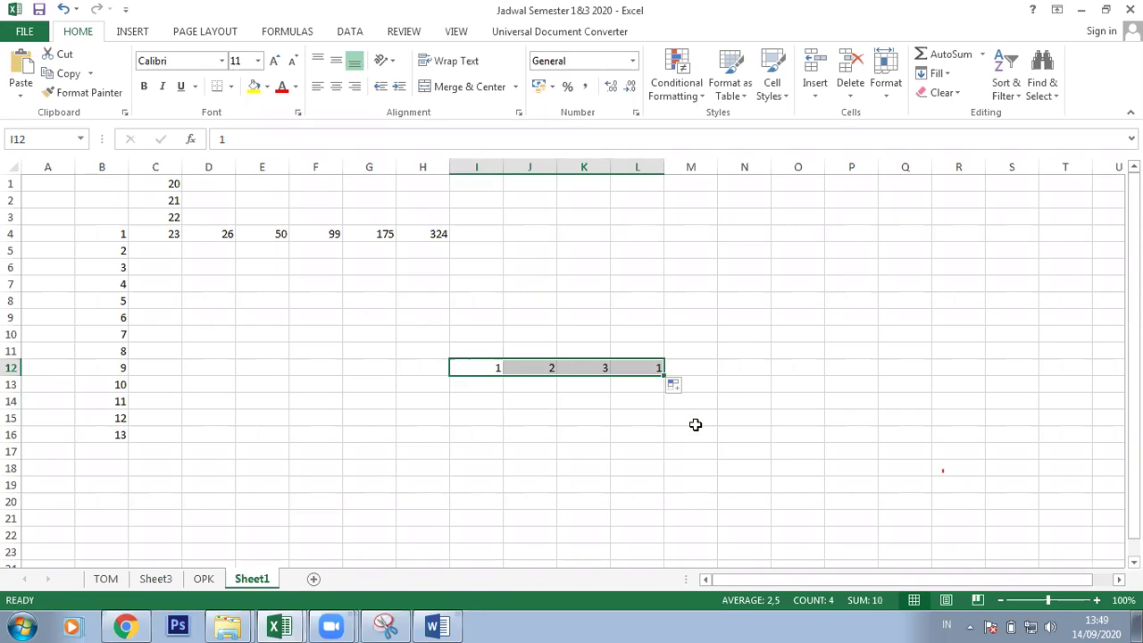
Step: Fill the value in I12 backward to E12 as a descending series from 0 to -3
click(457, 367)
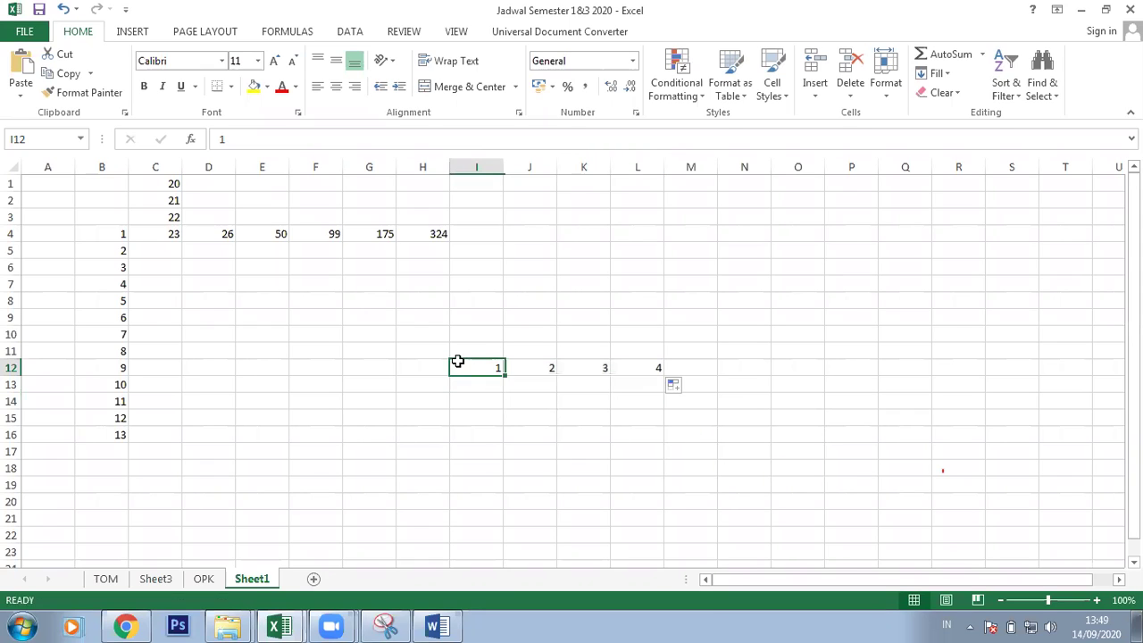
drag(504, 374, 237, 361)
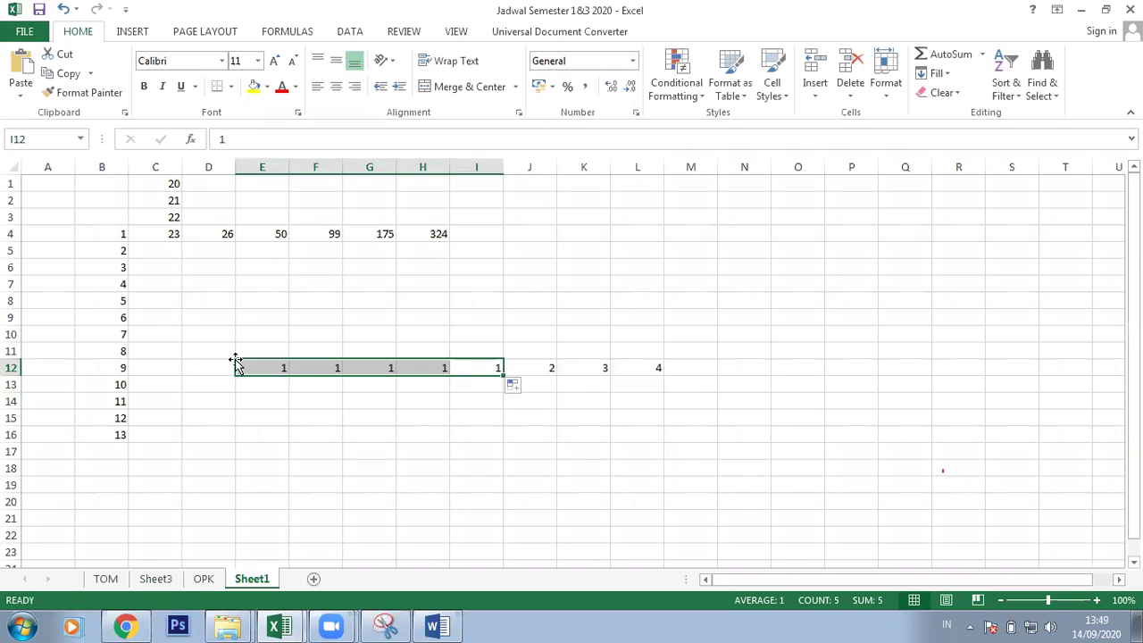
click(518, 389)
click(536, 426)
click(410, 407)
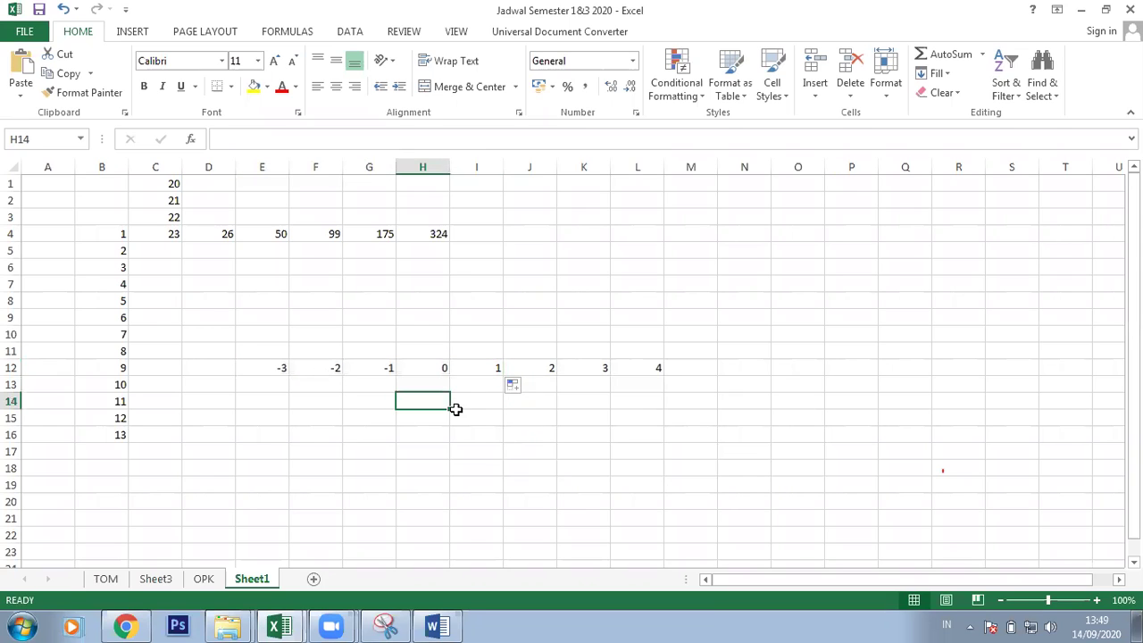
click(477, 480)
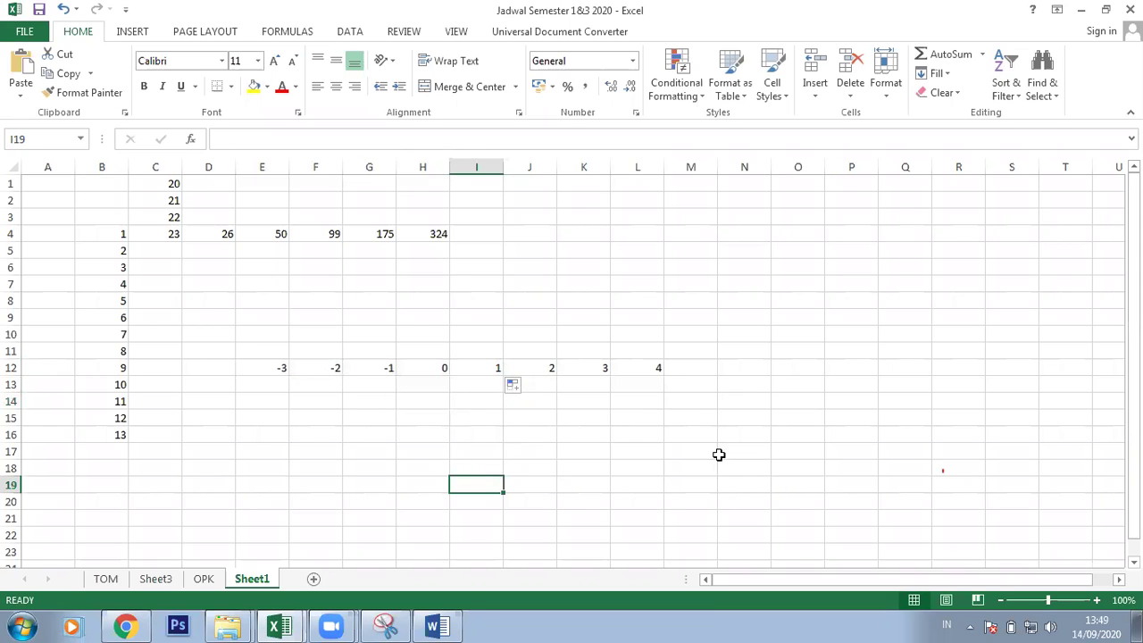
click(311, 361)
click(402, 365)
click(590, 401)
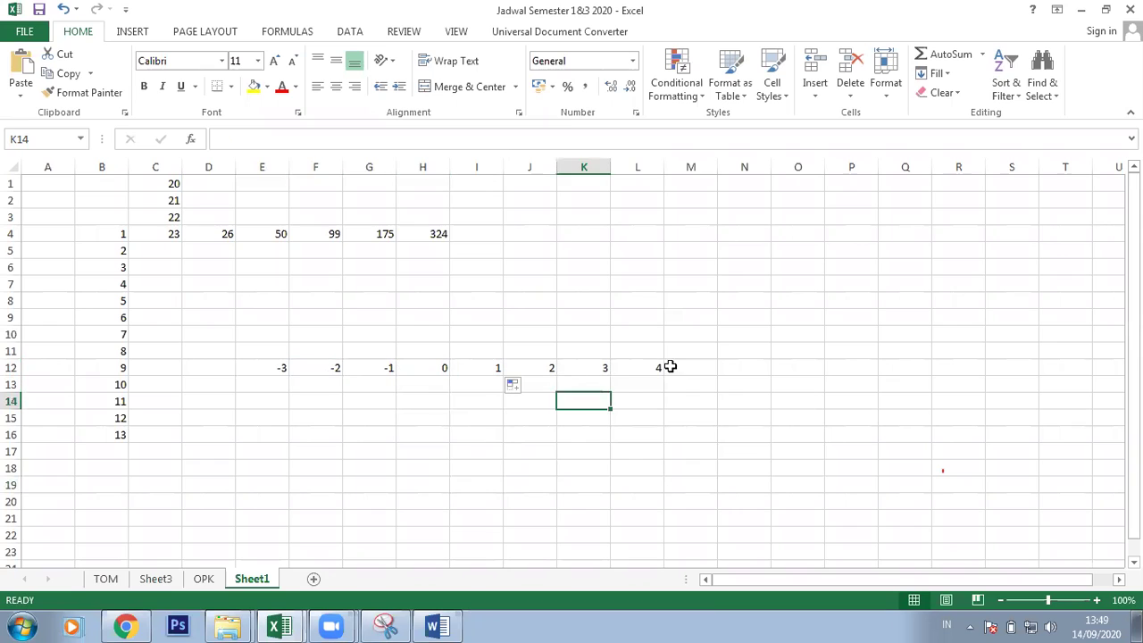
click(672, 367)
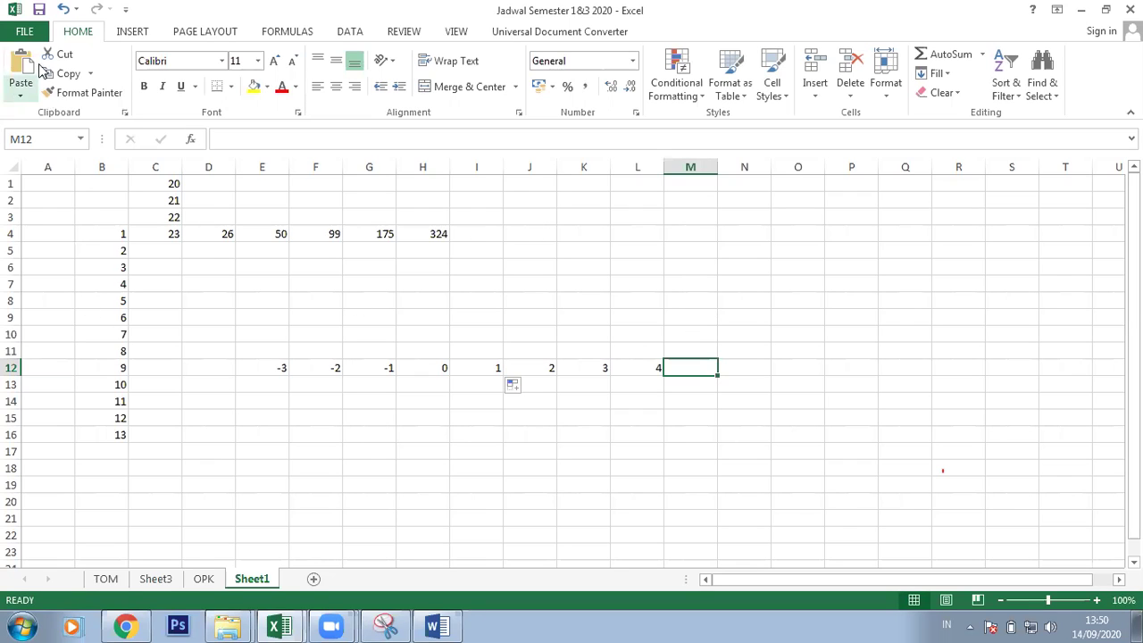
Step: Look through the Insert, Page Layout, Data, Review, View and Universal Document Converter commands, returning to the Home commands
click(134, 34)
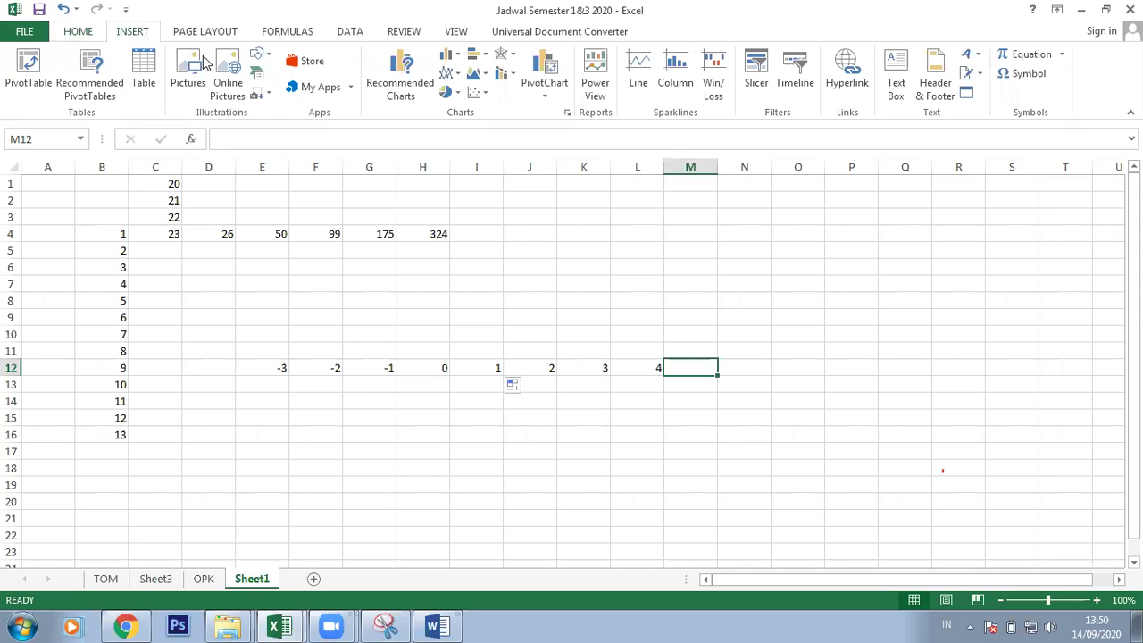
click(213, 34)
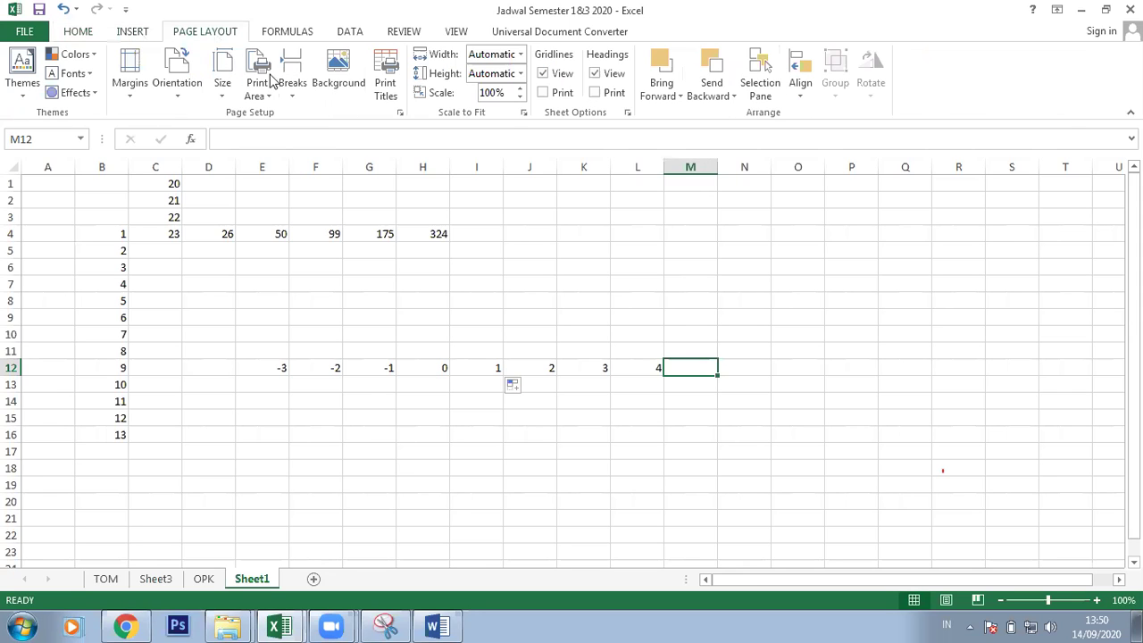
click(359, 33)
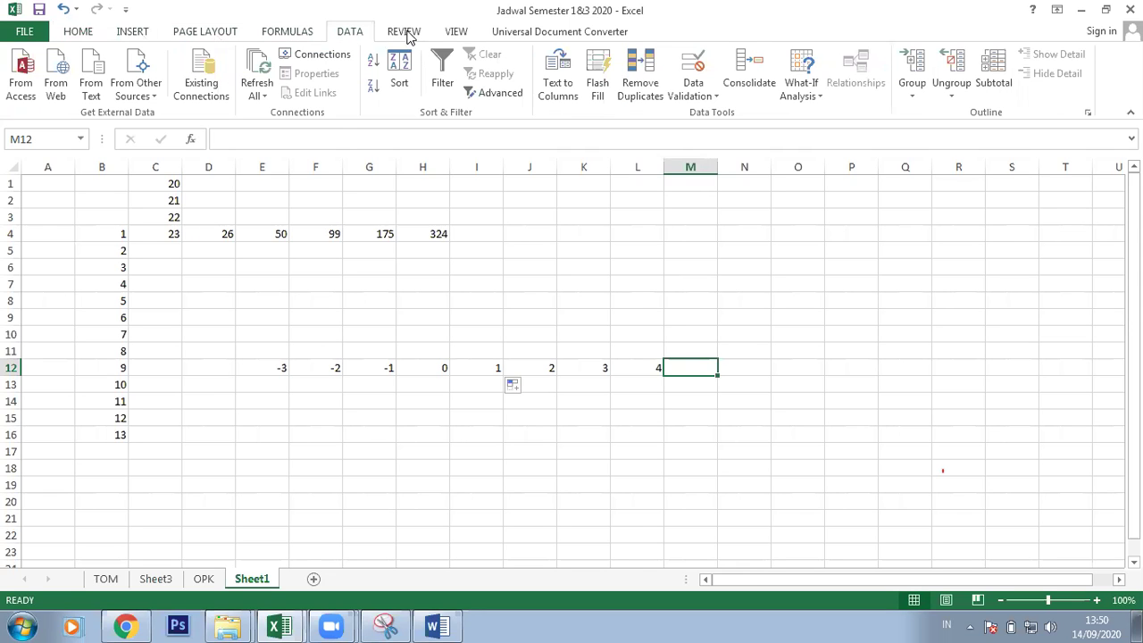
click(406, 33)
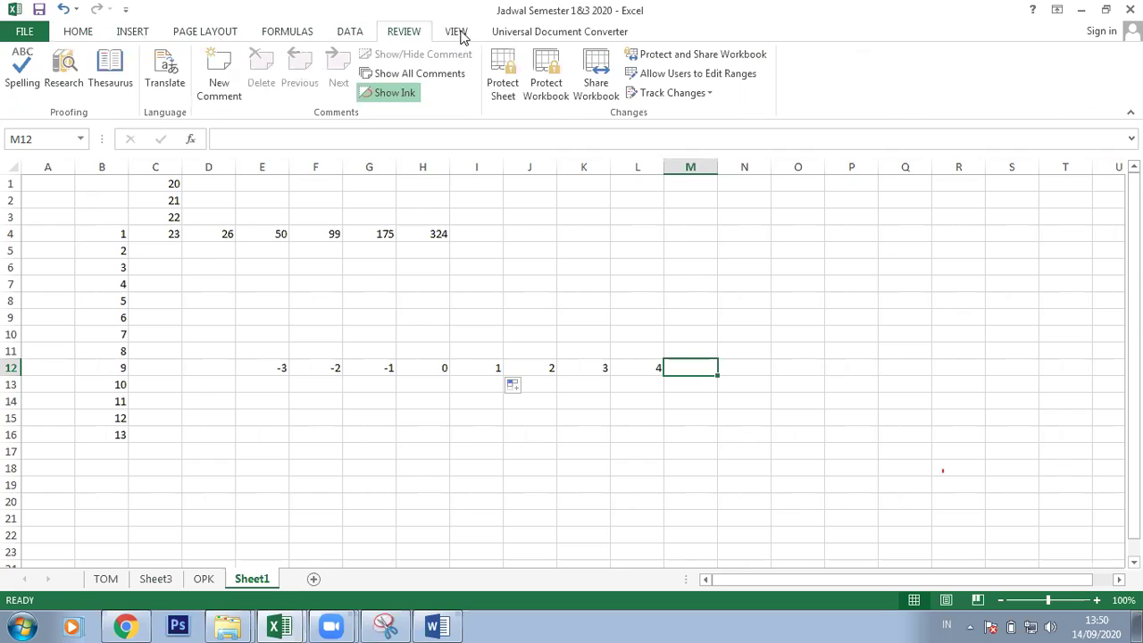
click(457, 33)
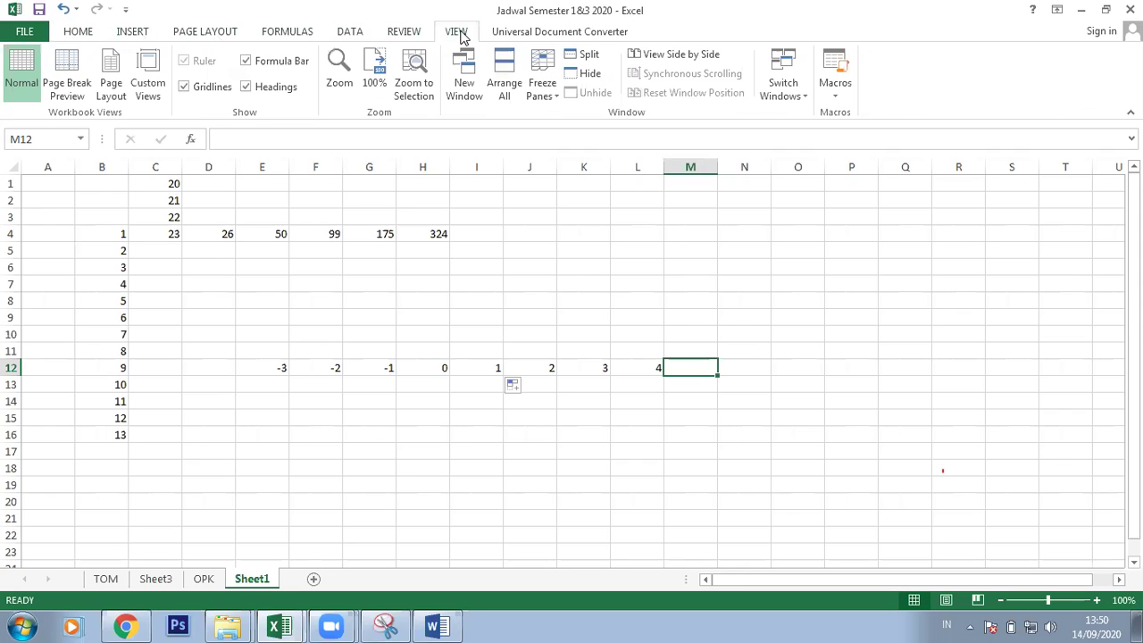
click(516, 33)
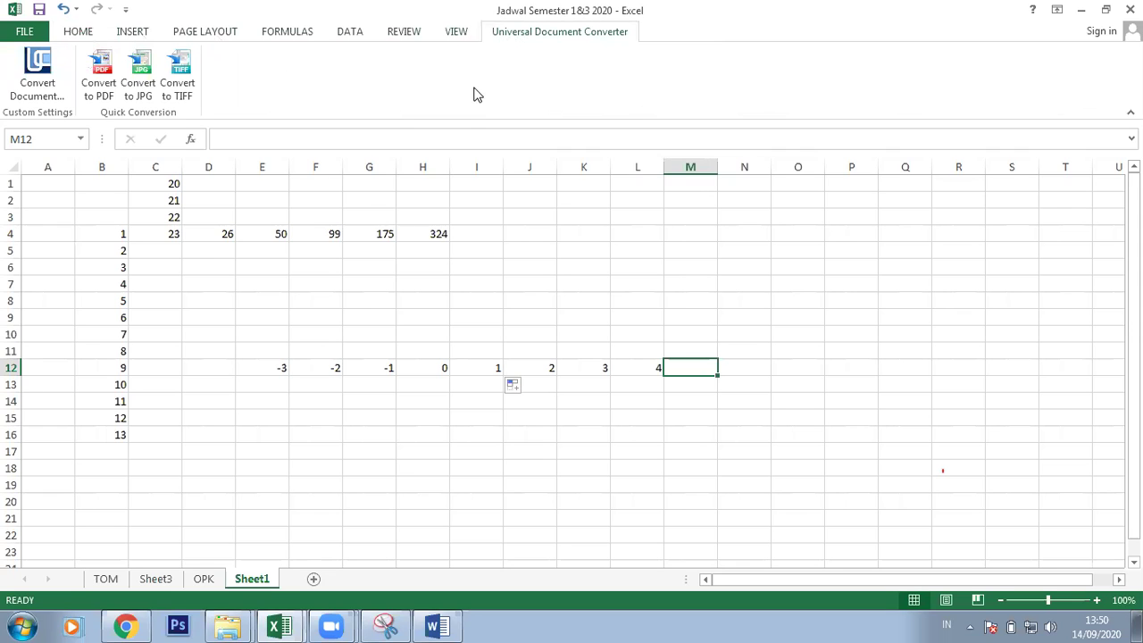
scroll(85, 35, up, 1)
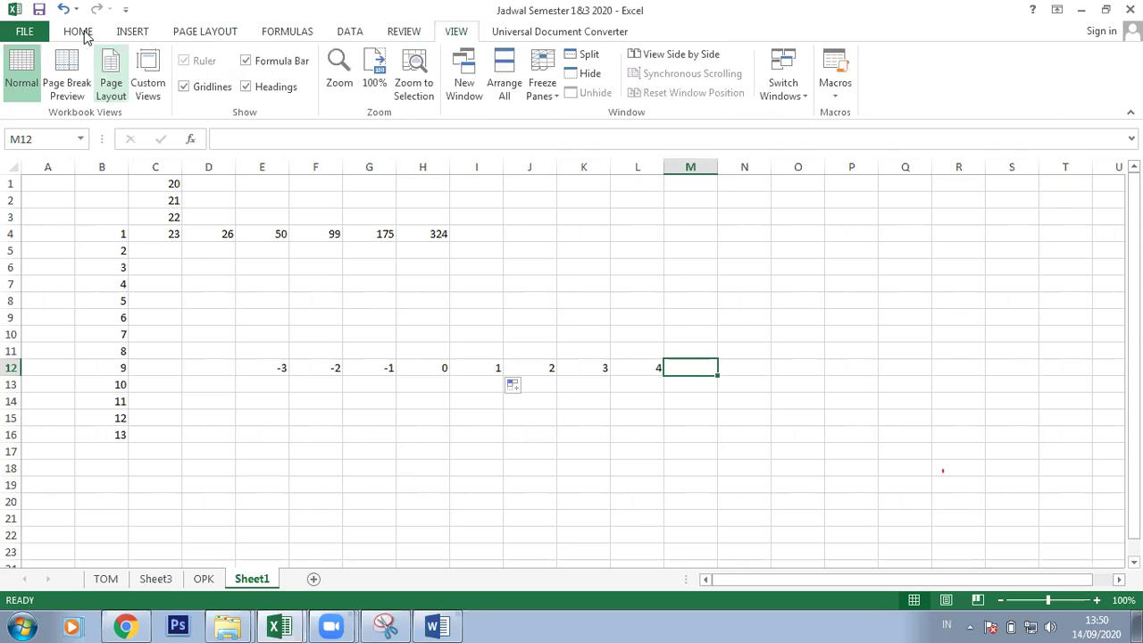
click(78, 32)
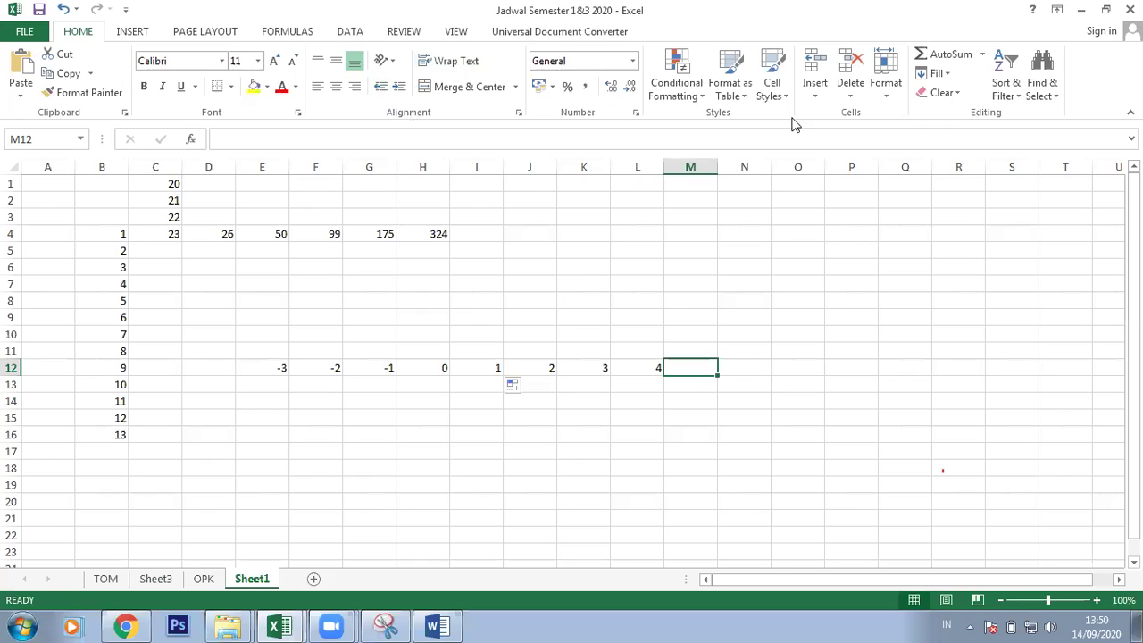
Step: Look through the available fonts and font sizes
click(222, 63)
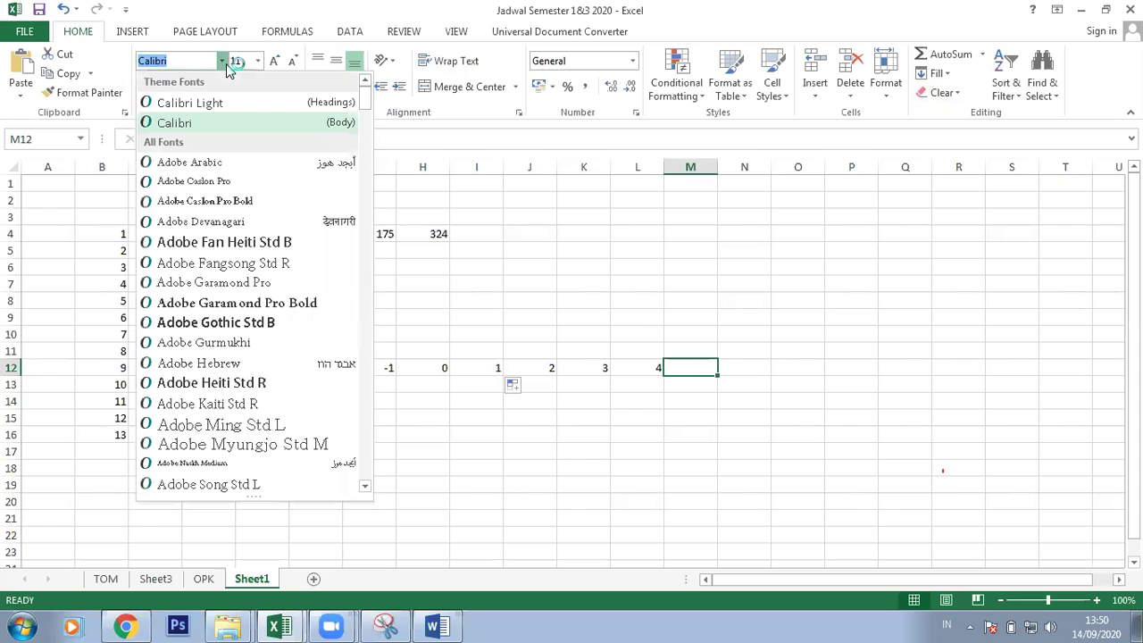
click(255, 62)
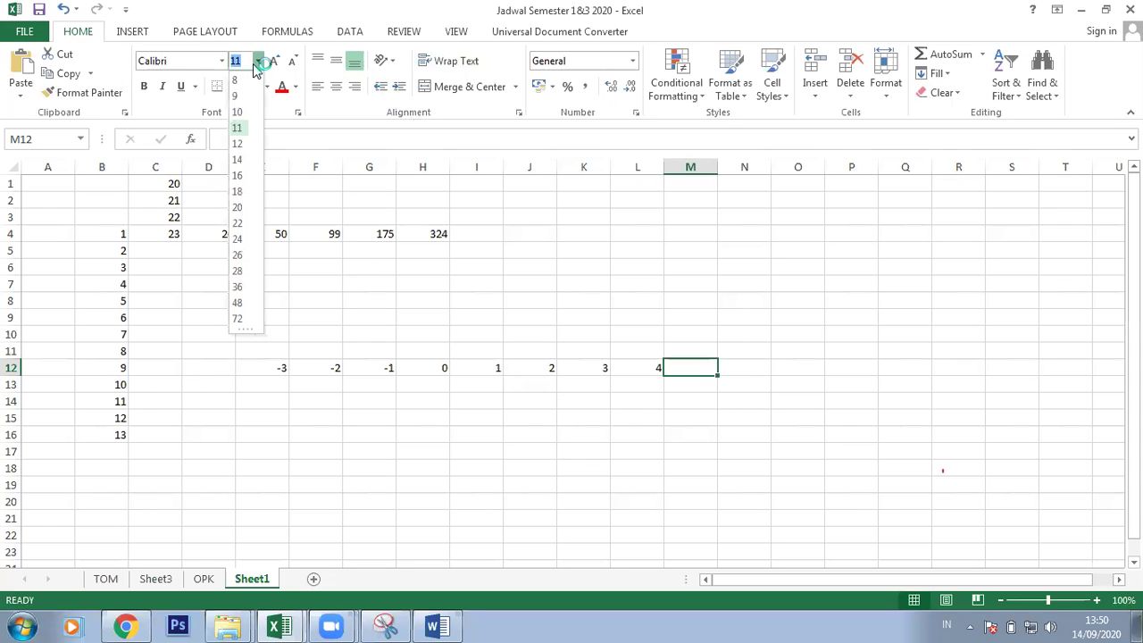
click(254, 63)
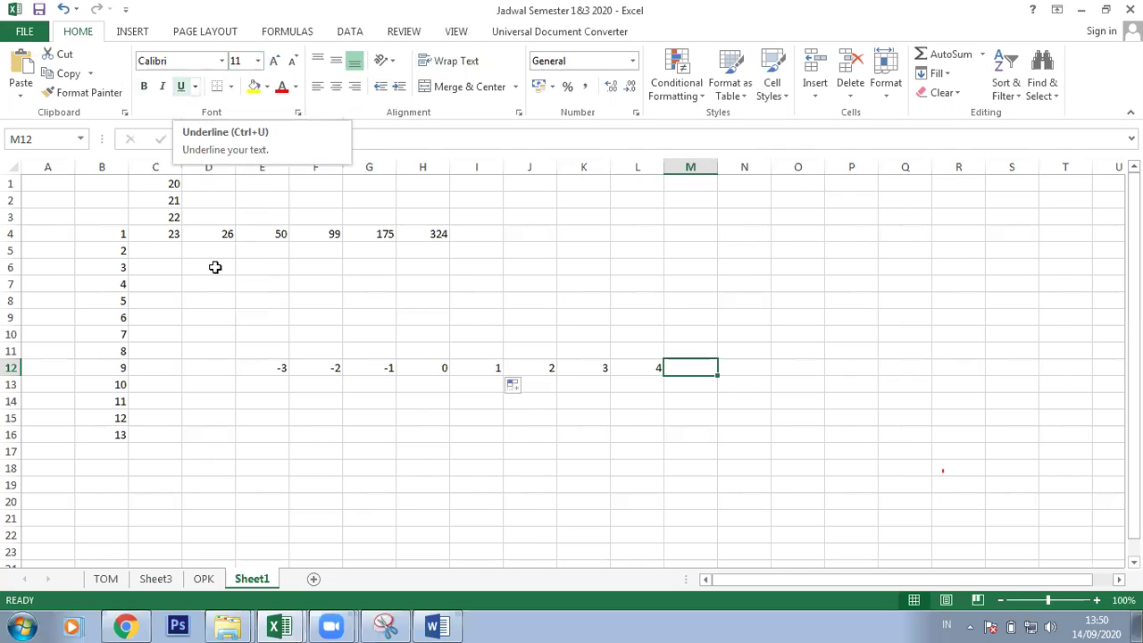
Step: Apply All Borders to the range B3:D16
drag(125, 224, 219, 448)
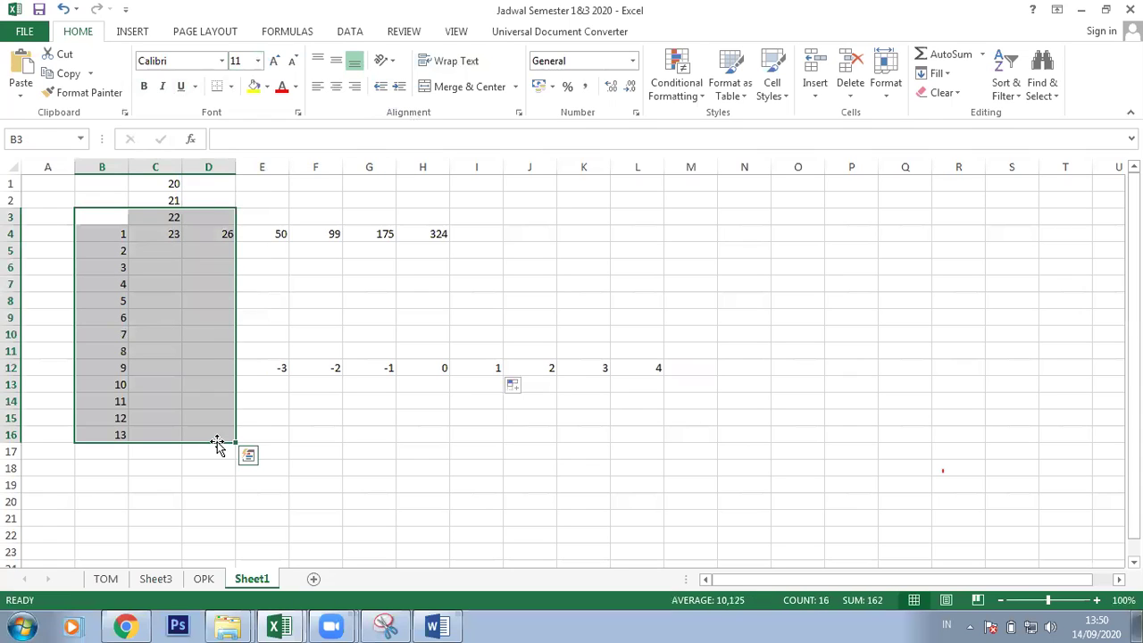
click(230, 87)
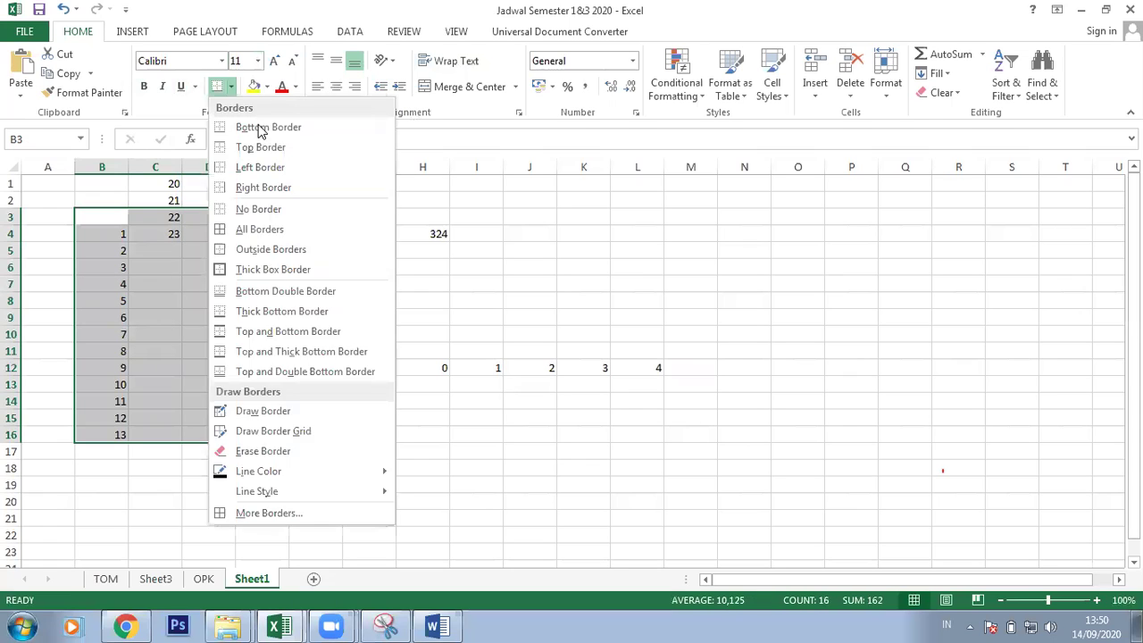
click(268, 229)
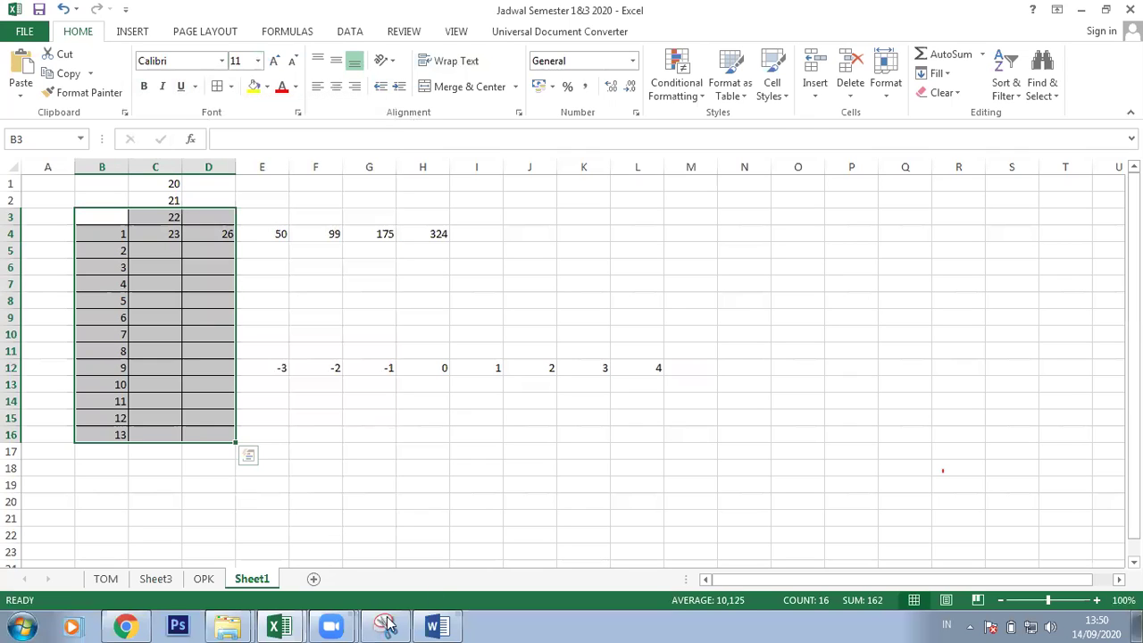
Step: Switch to the Zoom meeting and bring up its meeting controls
click(331, 626)
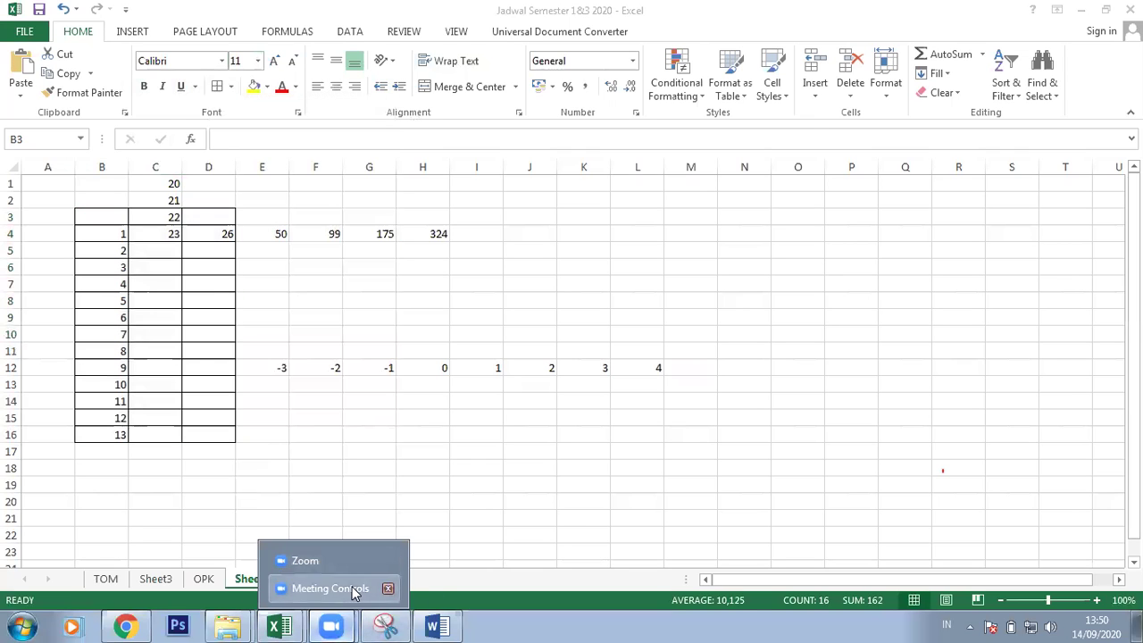
click(355, 593)
click(331, 627)
click(343, 562)
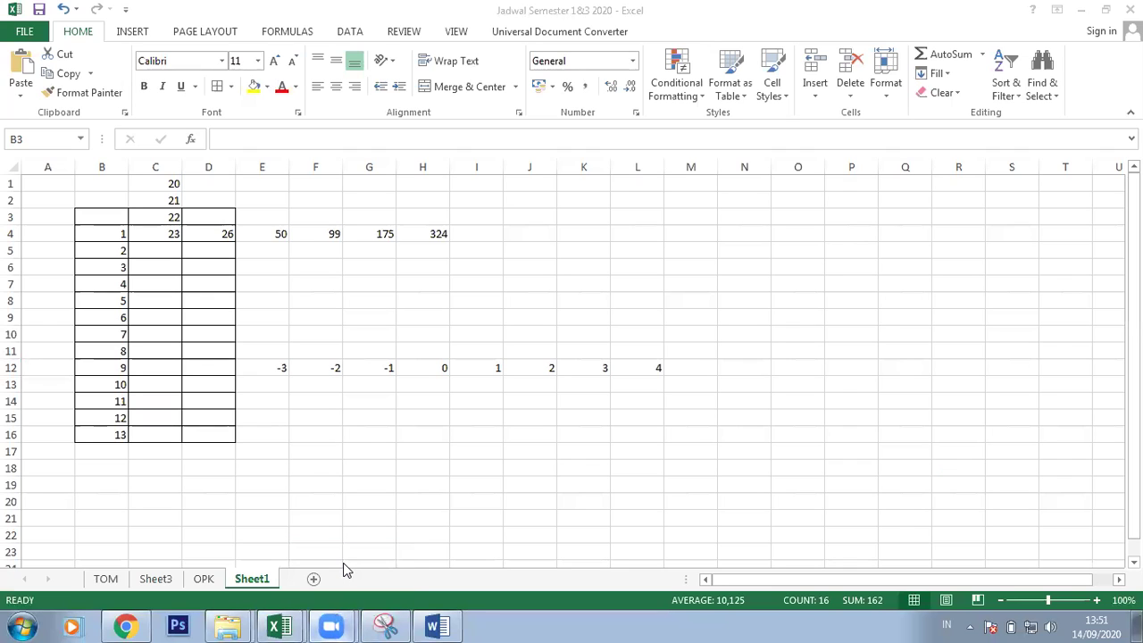
click(338, 627)
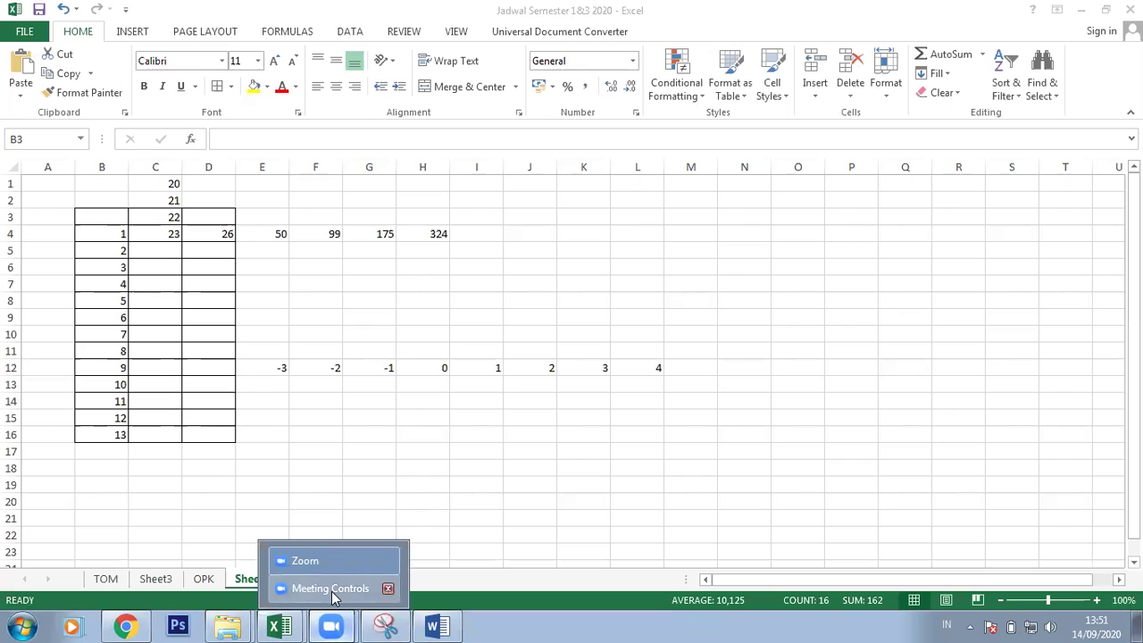
click(332, 590)
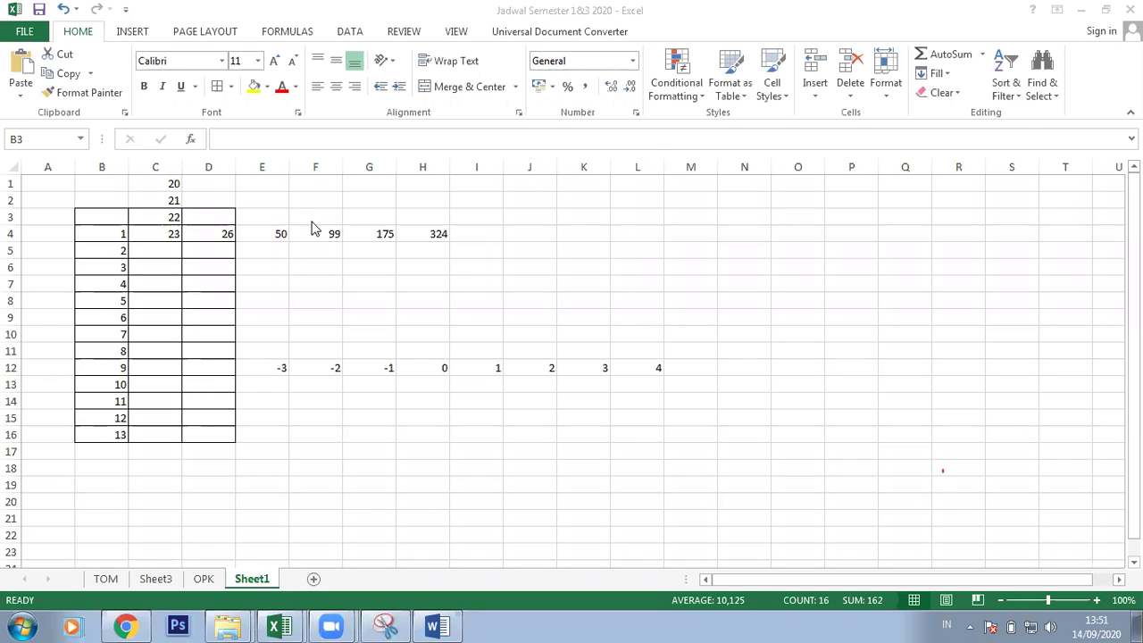
click(100, 231)
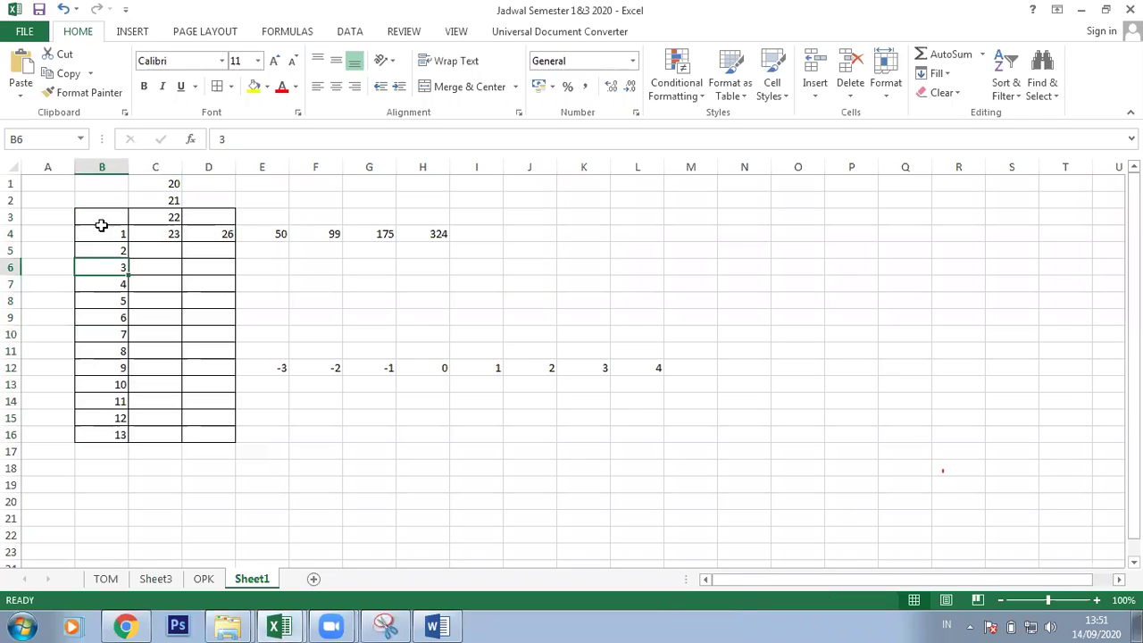
click(101, 214)
drag(101, 214, 115, 234)
key(Down)
key(Down)
key(Down)
key(Down)
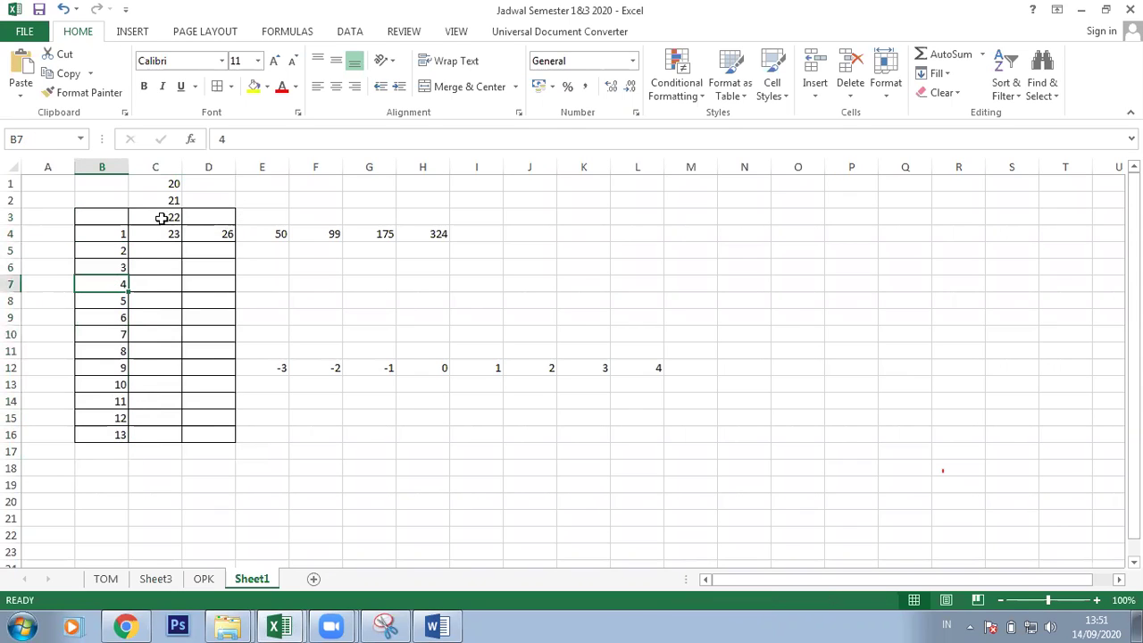
Step: Fill the cells B3:B16 with yellow
click(115, 218)
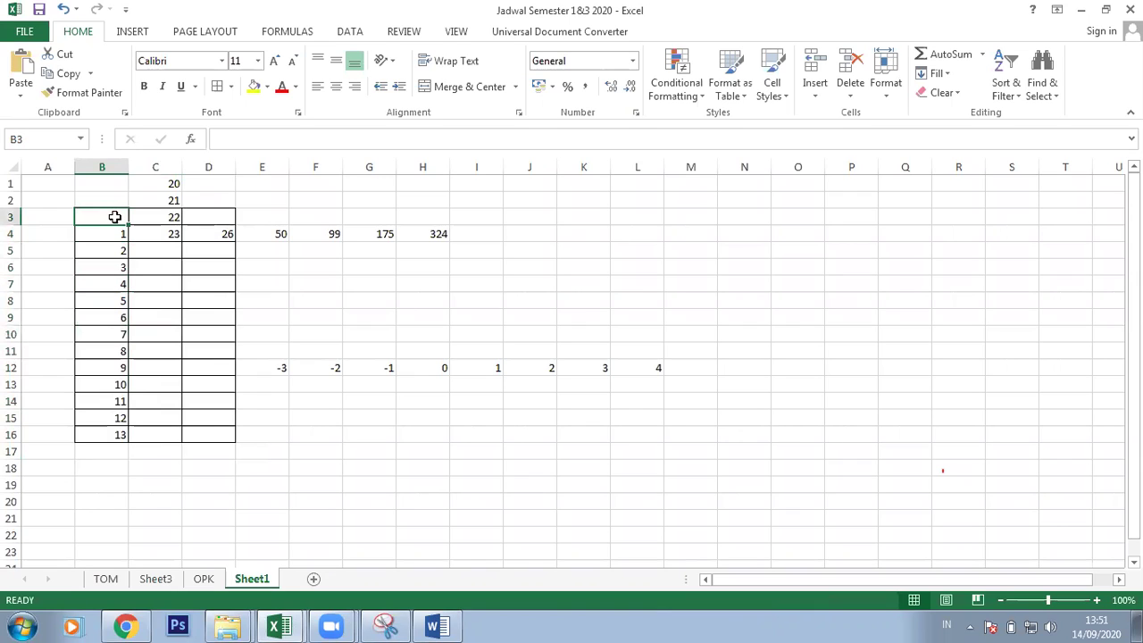
drag(115, 217, 111, 430)
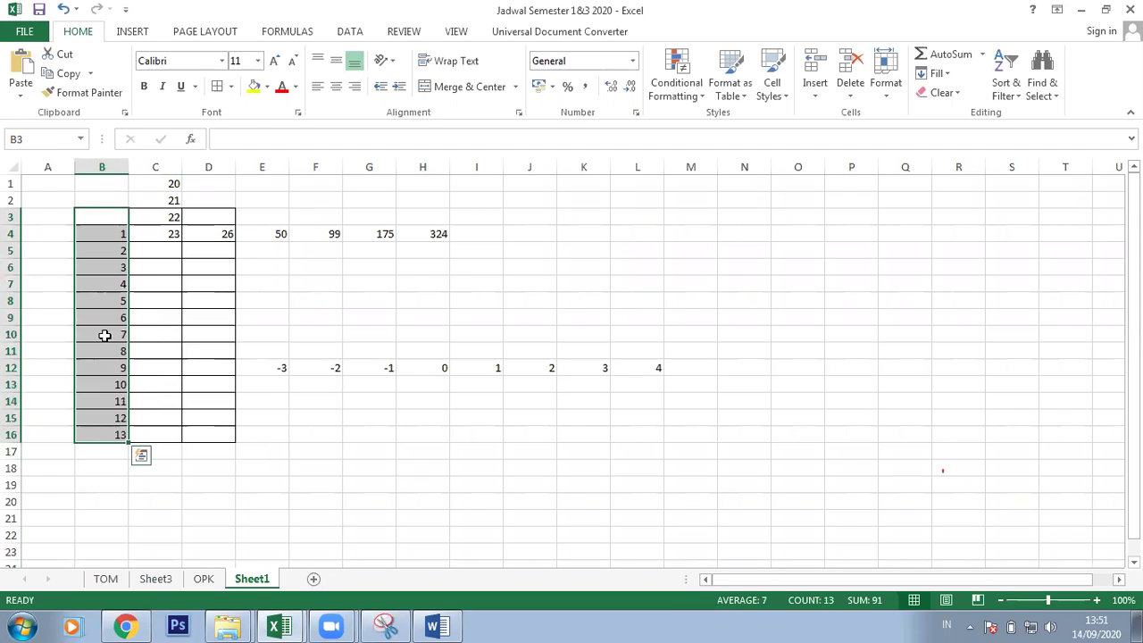
click(253, 88)
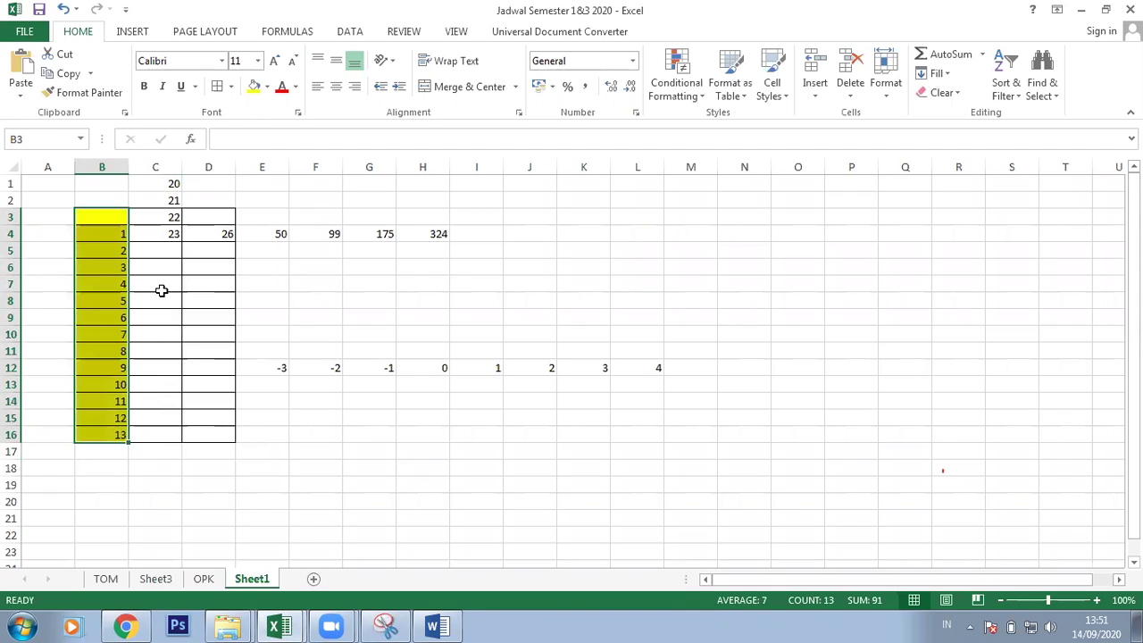
Step: Fill the cells C3:C16 with the green theme colour
click(159, 215)
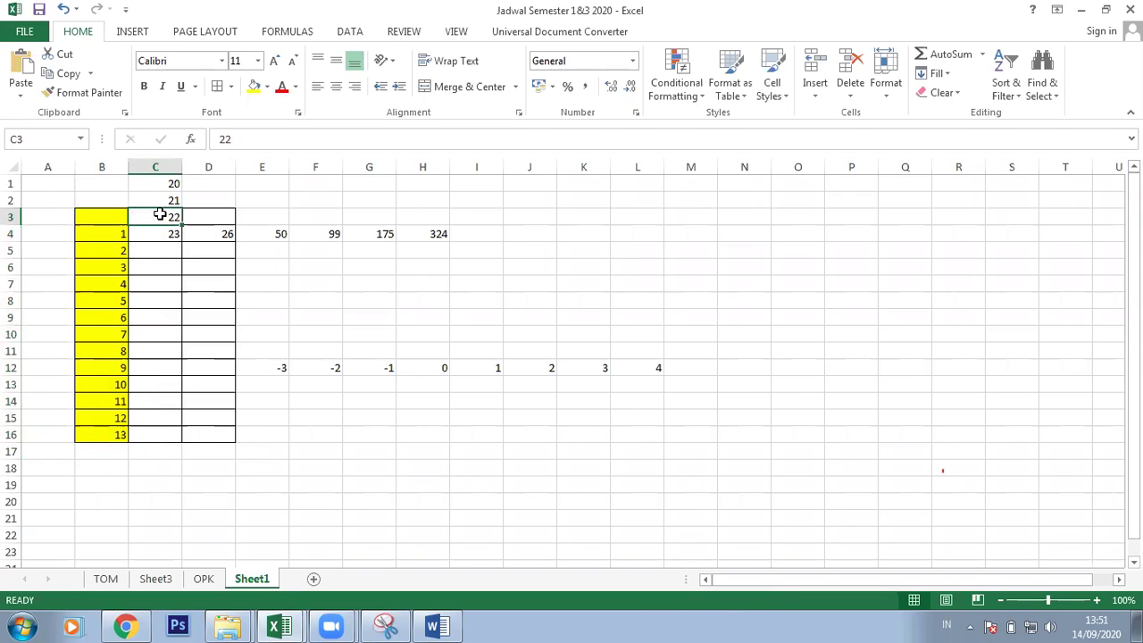
drag(159, 215, 156, 444)
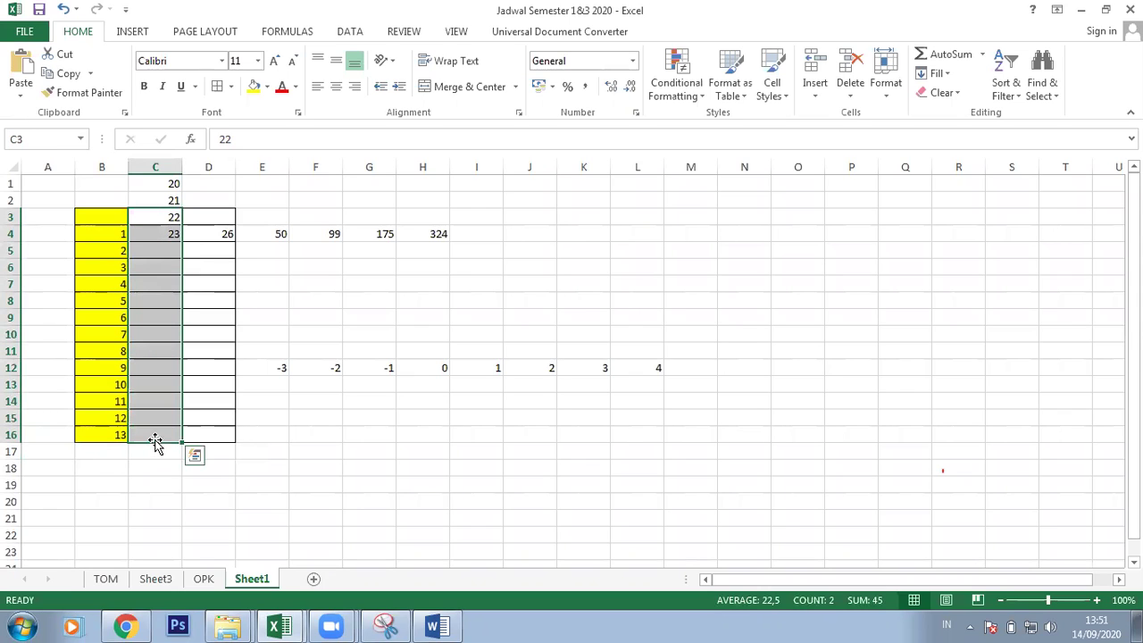
click(266, 88)
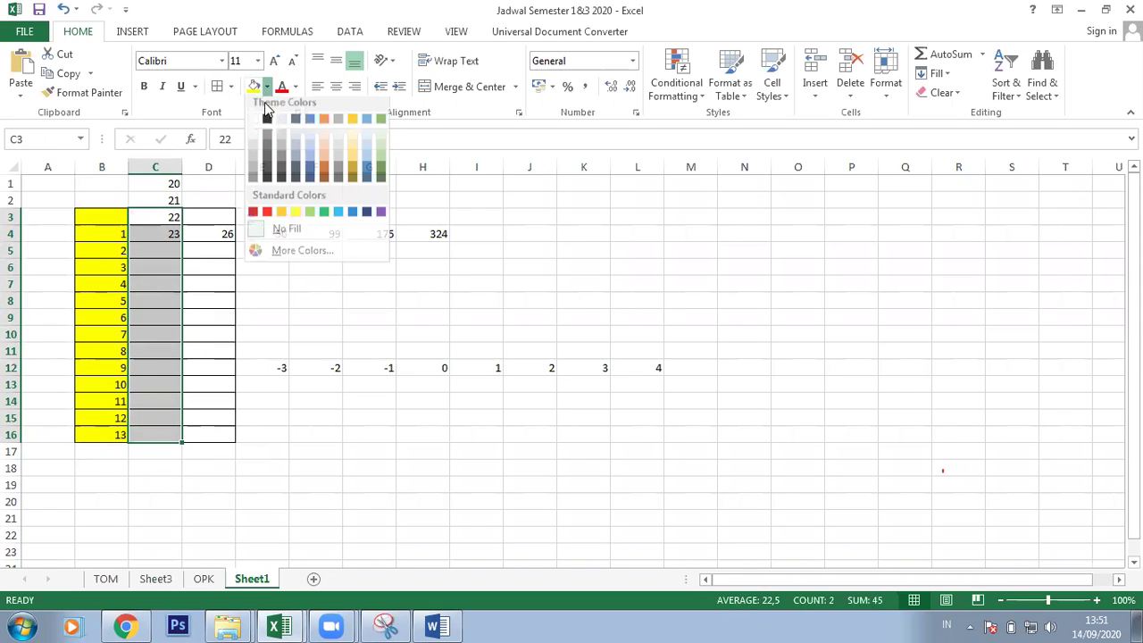
click(381, 126)
Step: Fill the cells D3:D9 with the standard light blue colour and deselect them
click(224, 217)
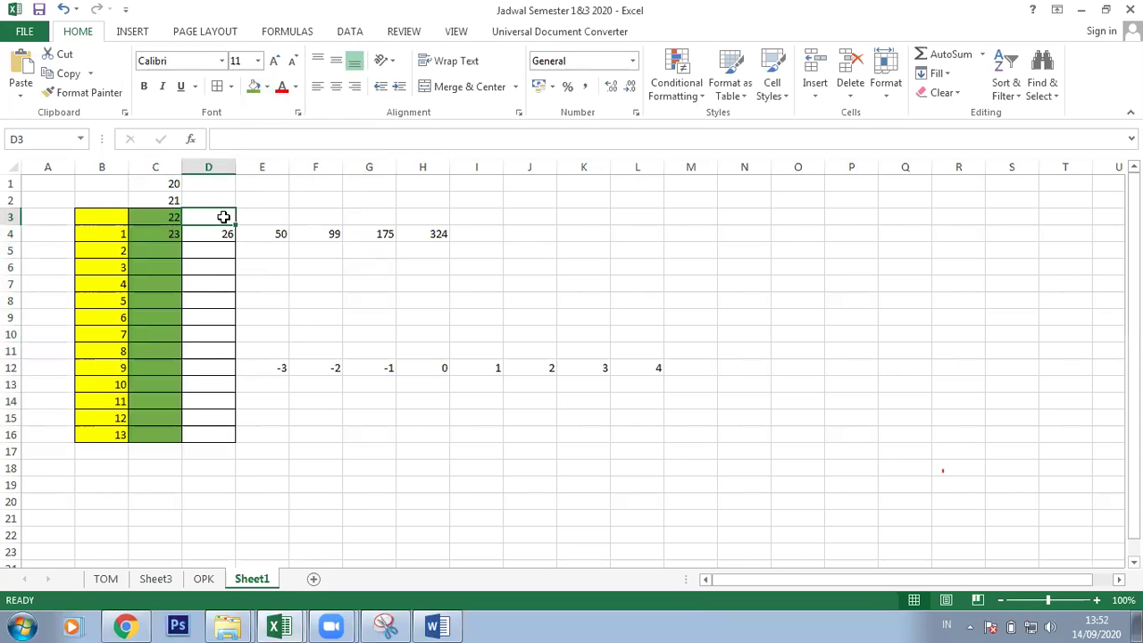
drag(223, 218, 214, 309)
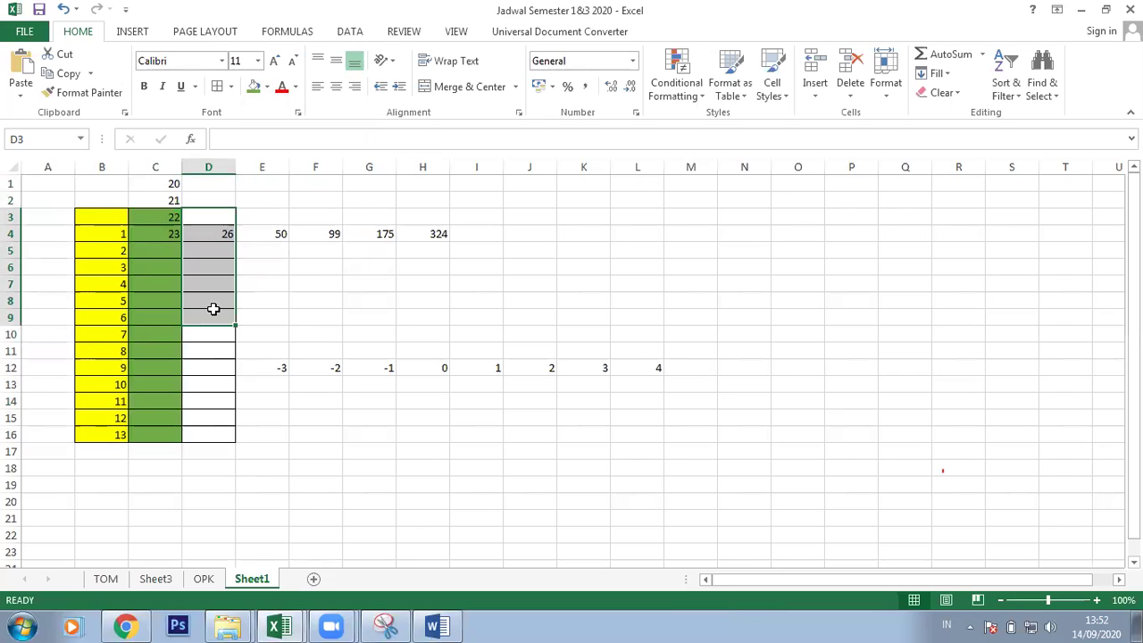
click(267, 88)
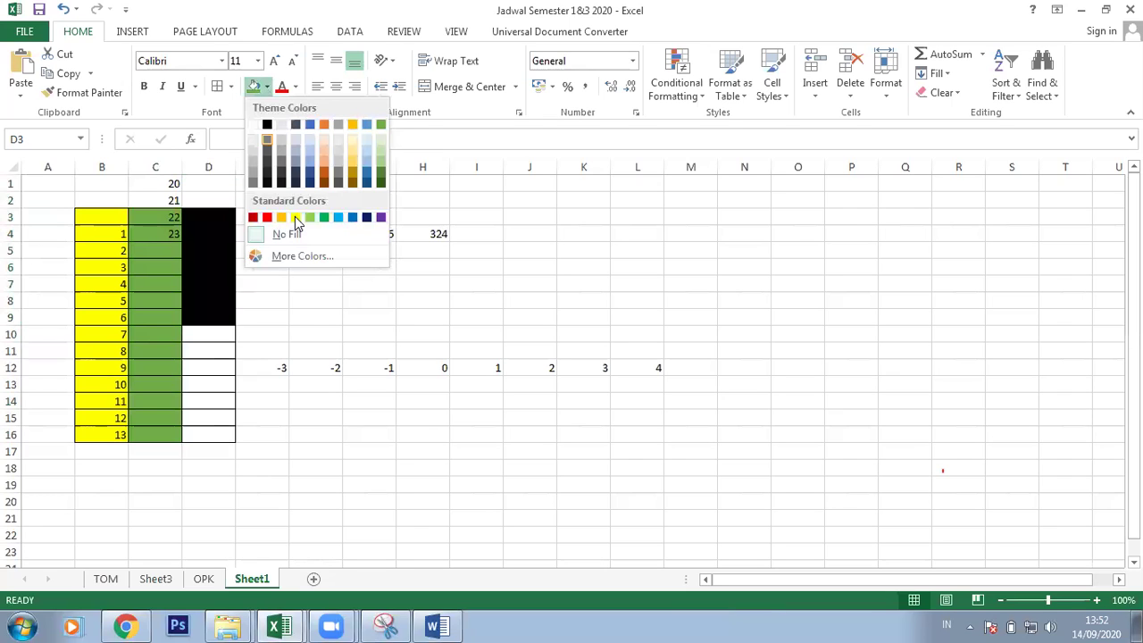
click(337, 217)
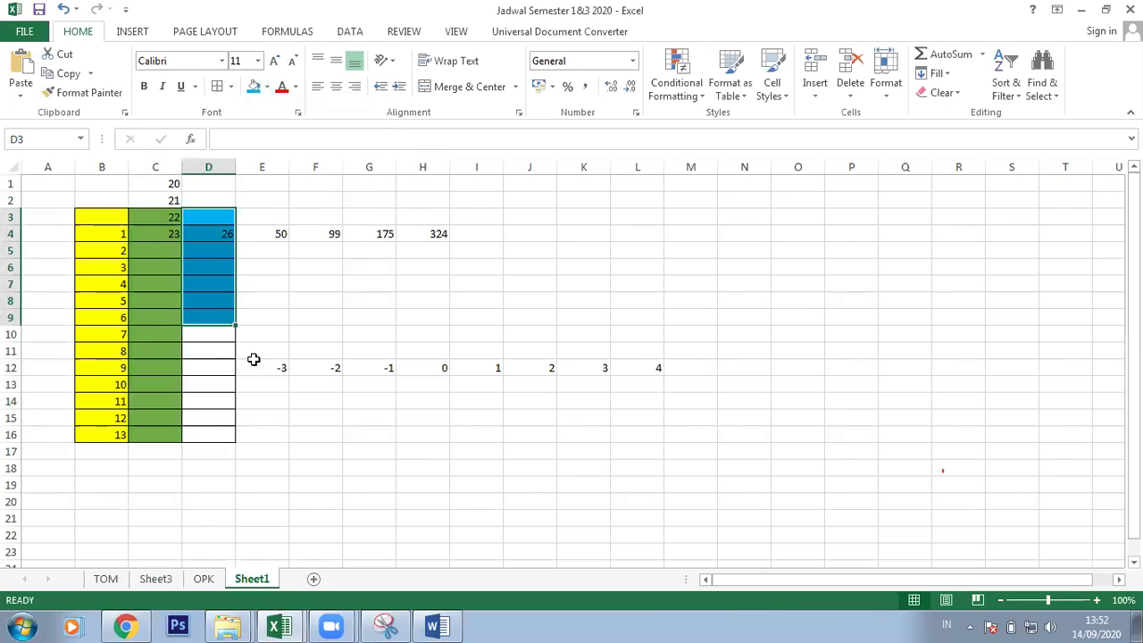
click(270, 248)
click(138, 229)
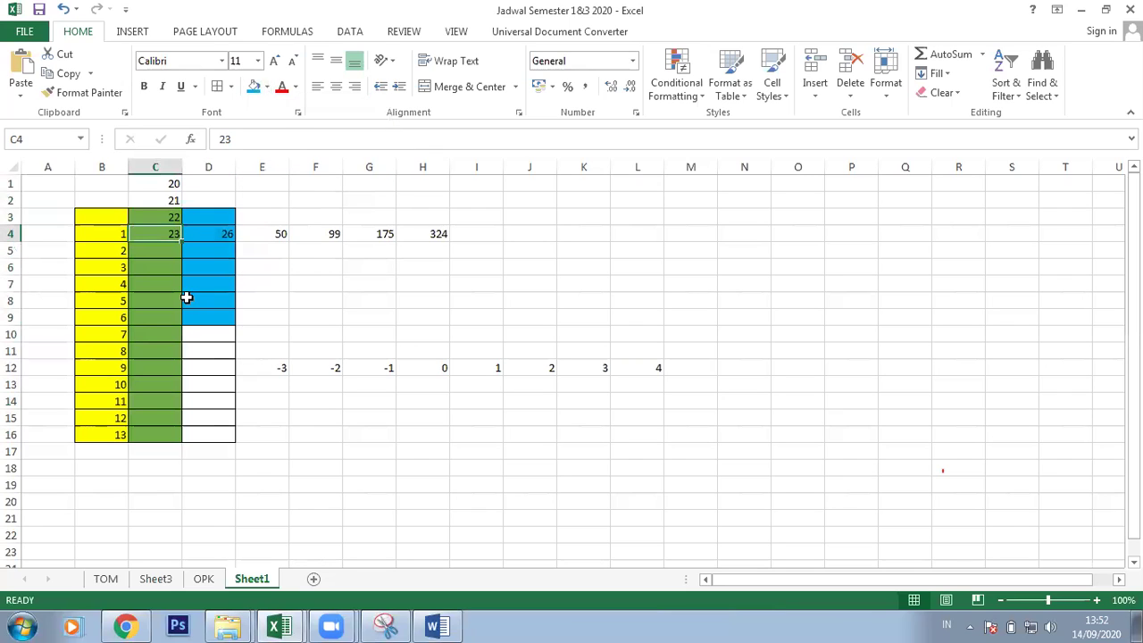
Step: Collapse rows 2 and 3 out of view and make row 4 nearly three times as tall as a standard row
click(295, 269)
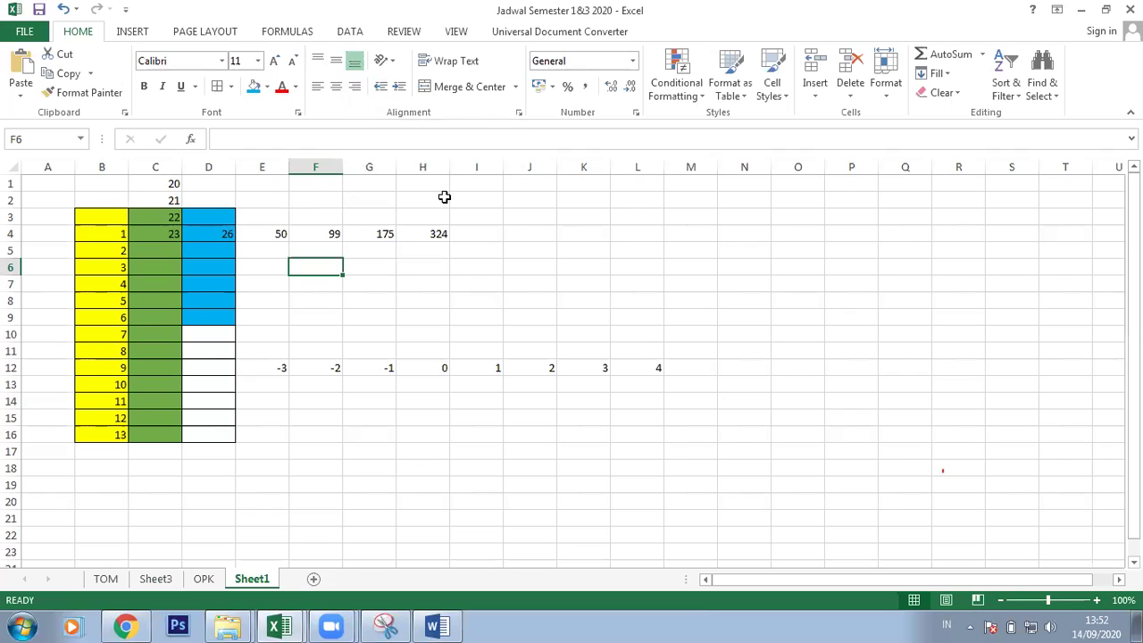
click(438, 234)
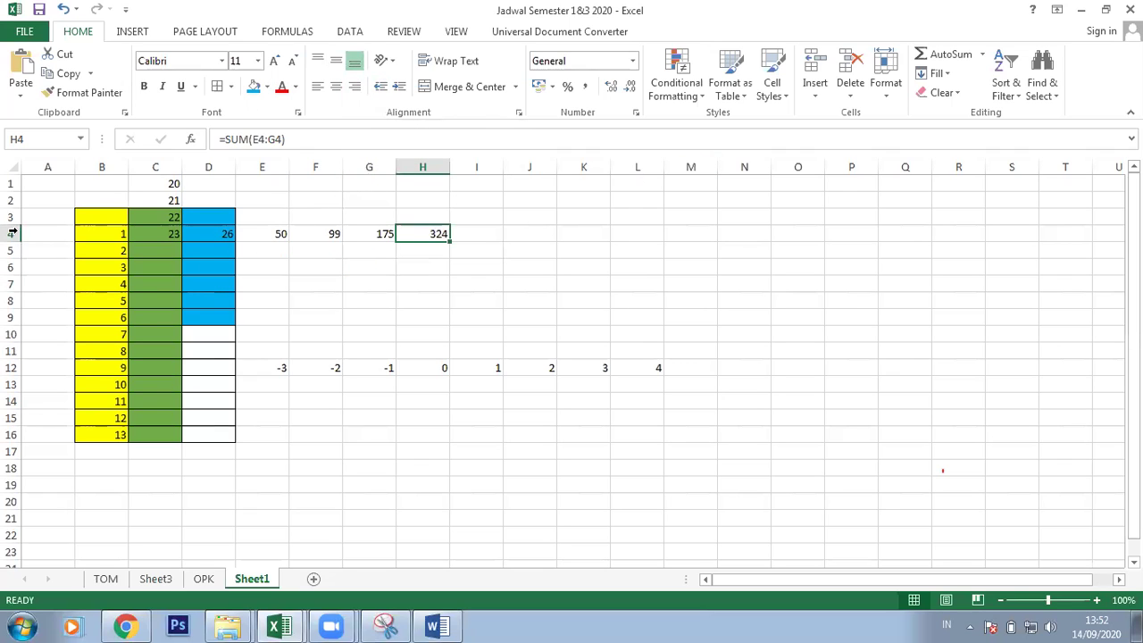
mouse_move(12, 224)
mouse_down()
mouse_move(13, 184)
mouse_move(24, 257)
mouse_move(13, 234)
mouse_up()
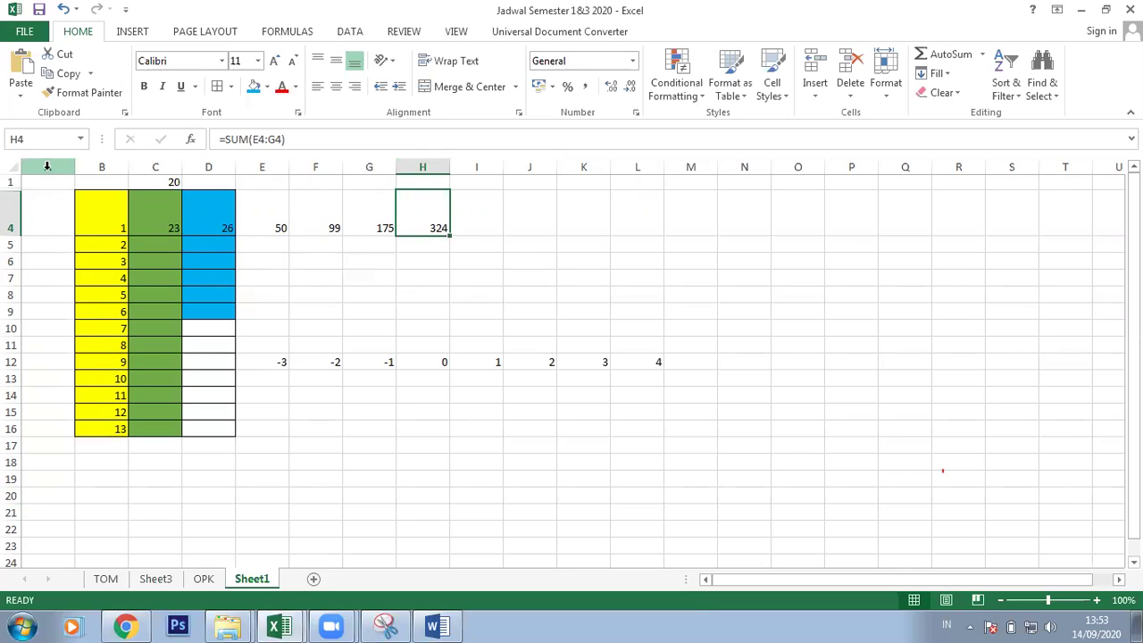
Step: Select the whole of column C and the whole of row 4 to compare a column with a row
click(164, 164)
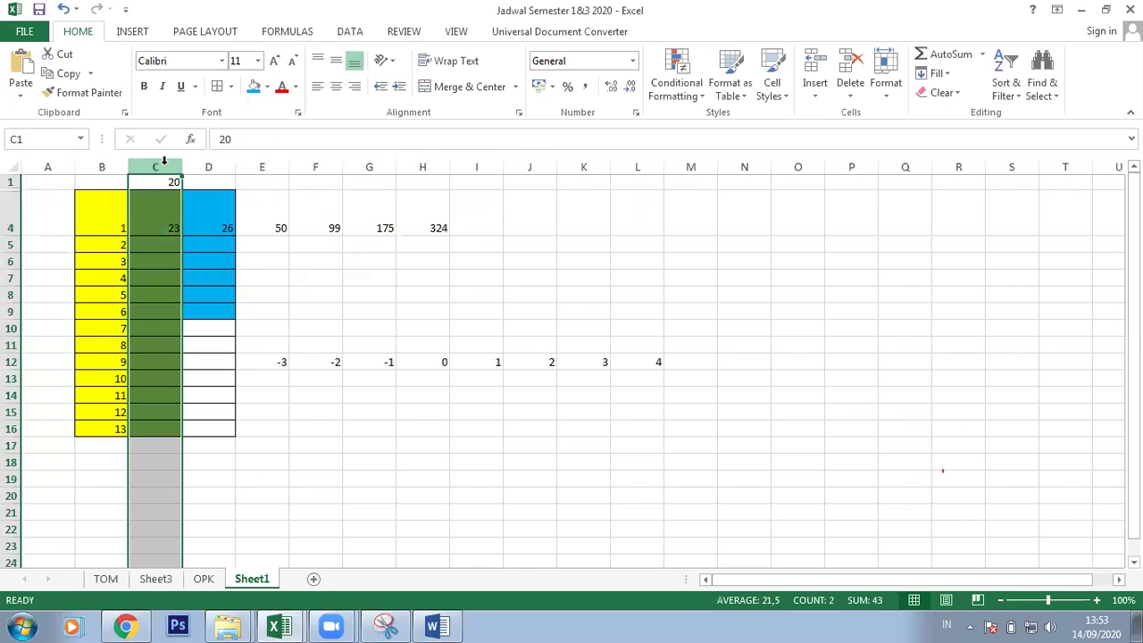
click(13, 212)
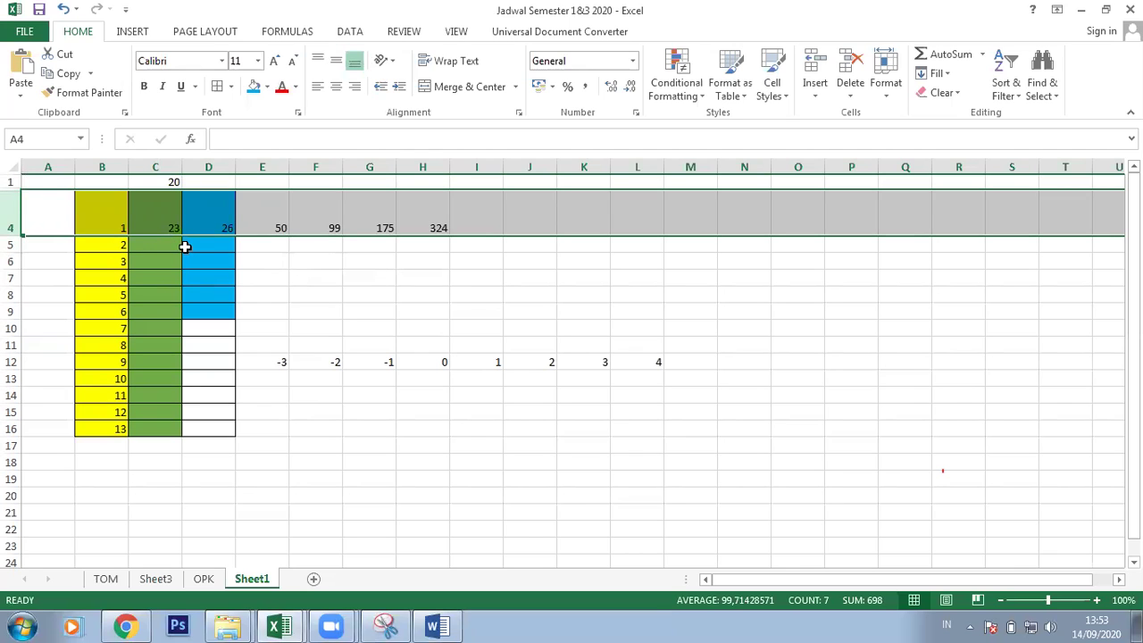
click(173, 248)
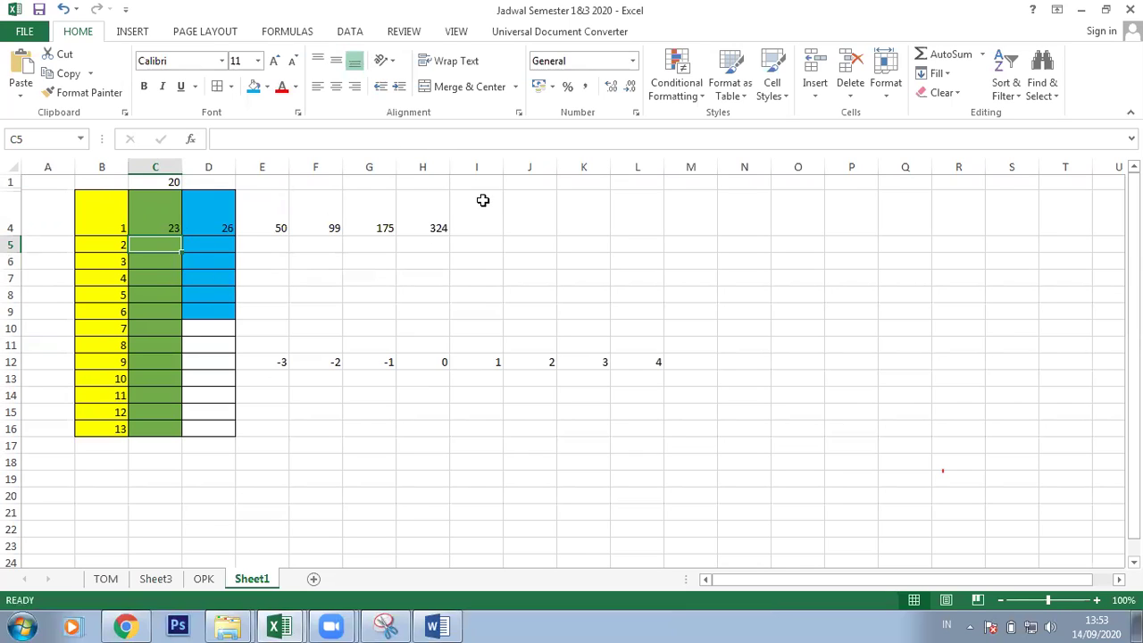
Step: Try the top, middle and bottom vertical alignments on the value in H4, finishing with bottom alignment
click(430, 225)
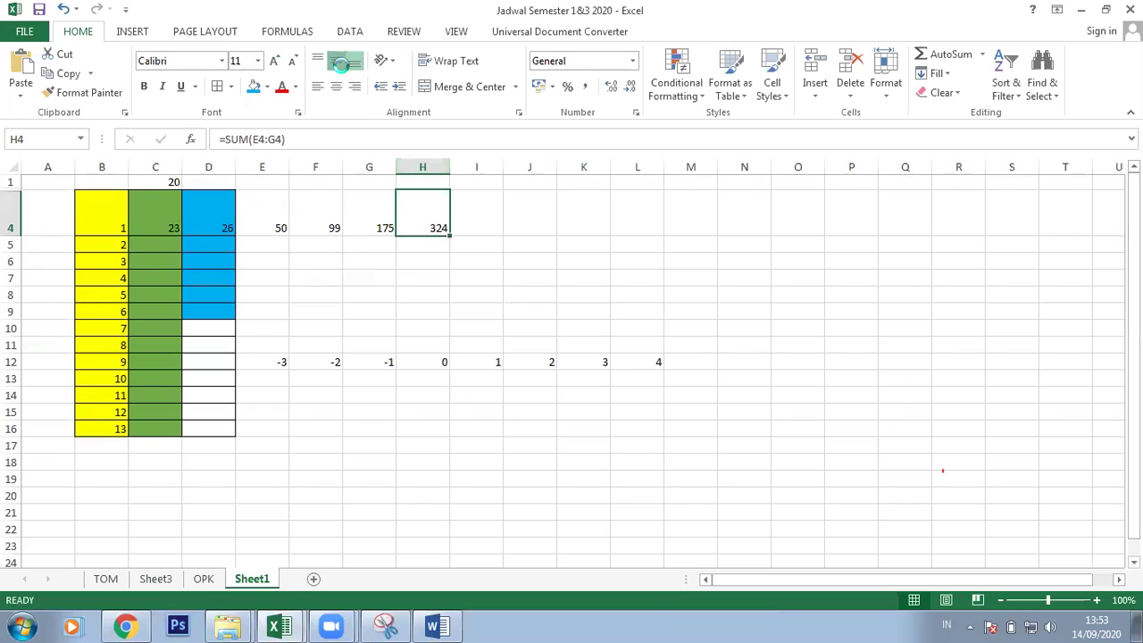
click(338, 63)
click(317, 61)
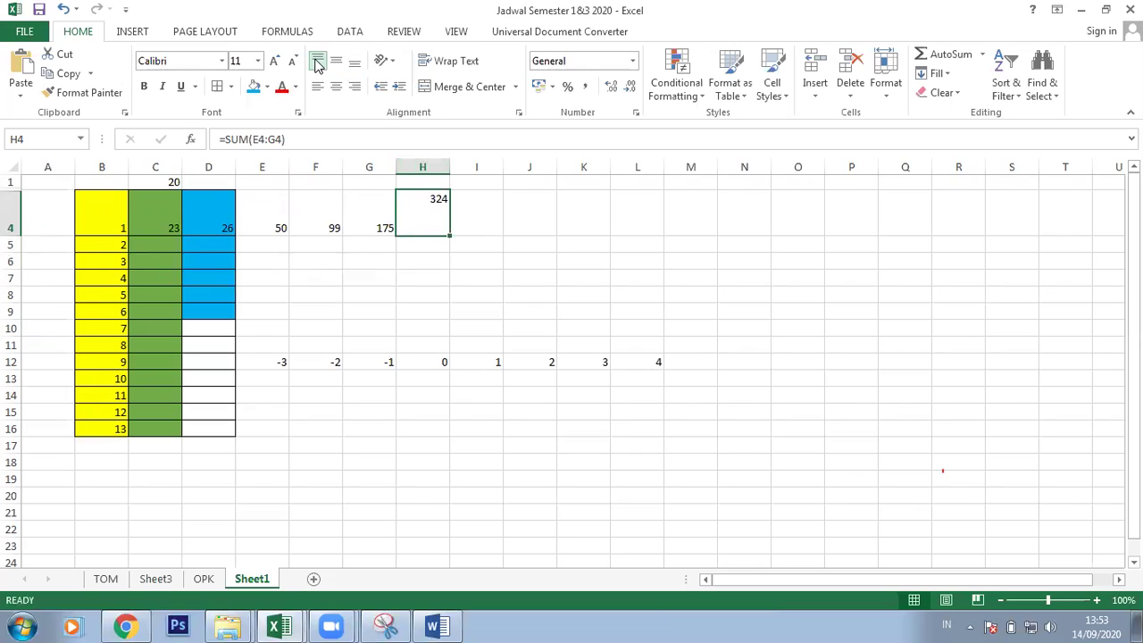
click(355, 64)
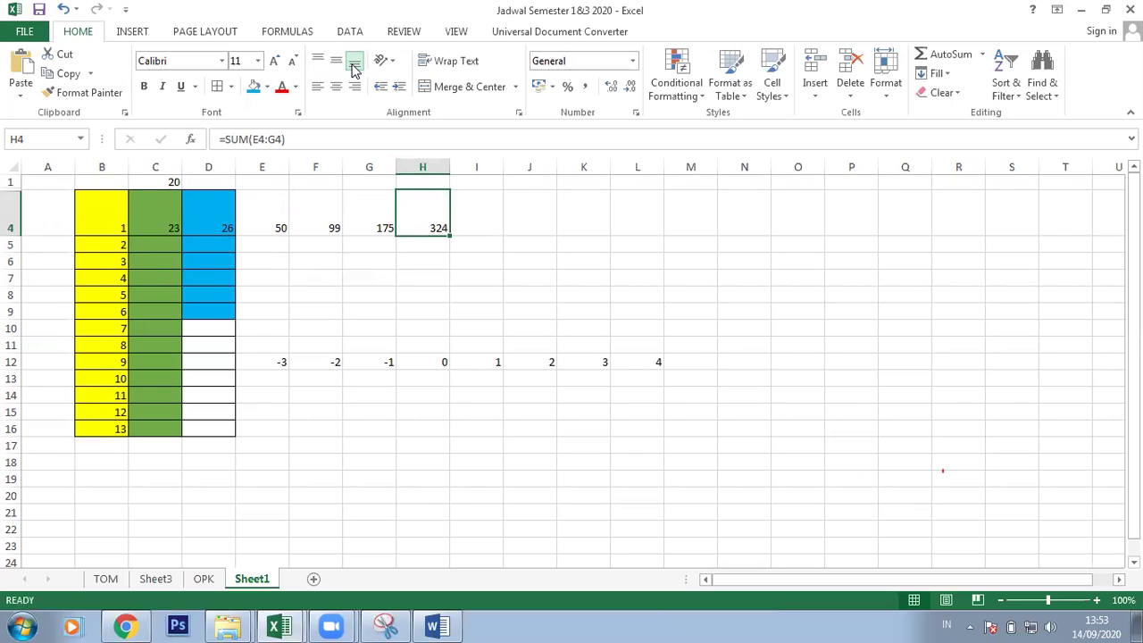
click(318, 61)
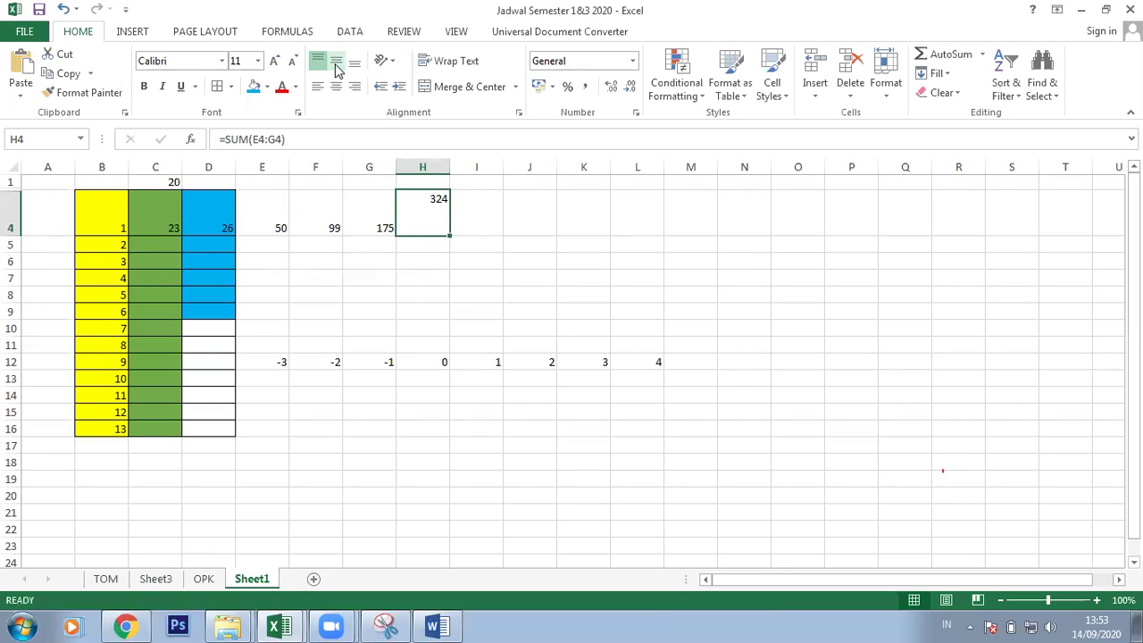
click(337, 62)
click(355, 63)
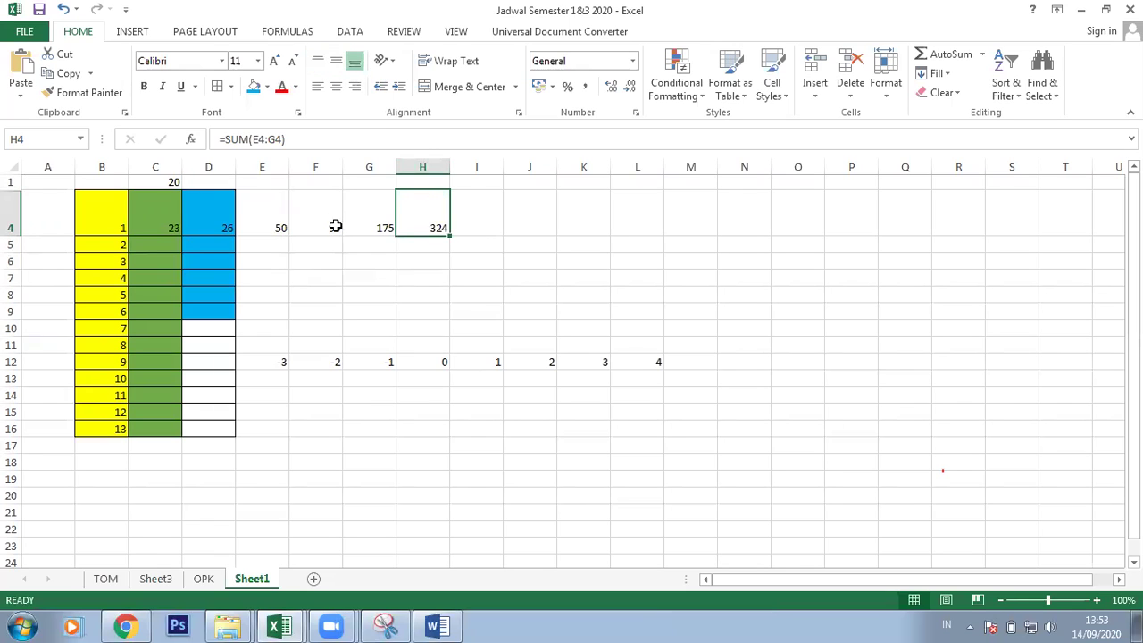
Step: Reduce the height of row 4 to about that of a standard row
click(379, 205)
drag(15, 230, 13, 197)
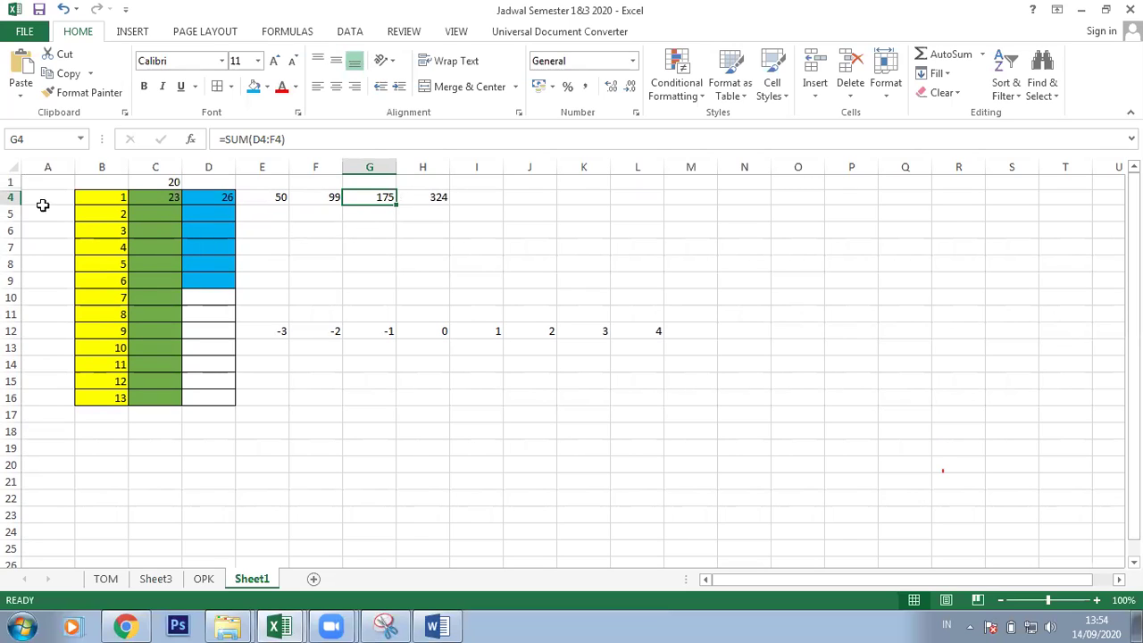
Step: Make row 4 more than four times as tall as a standard row and try middle, top and bottom alignment on G4, finishing with bottom
drag(14, 204, 24, 267)
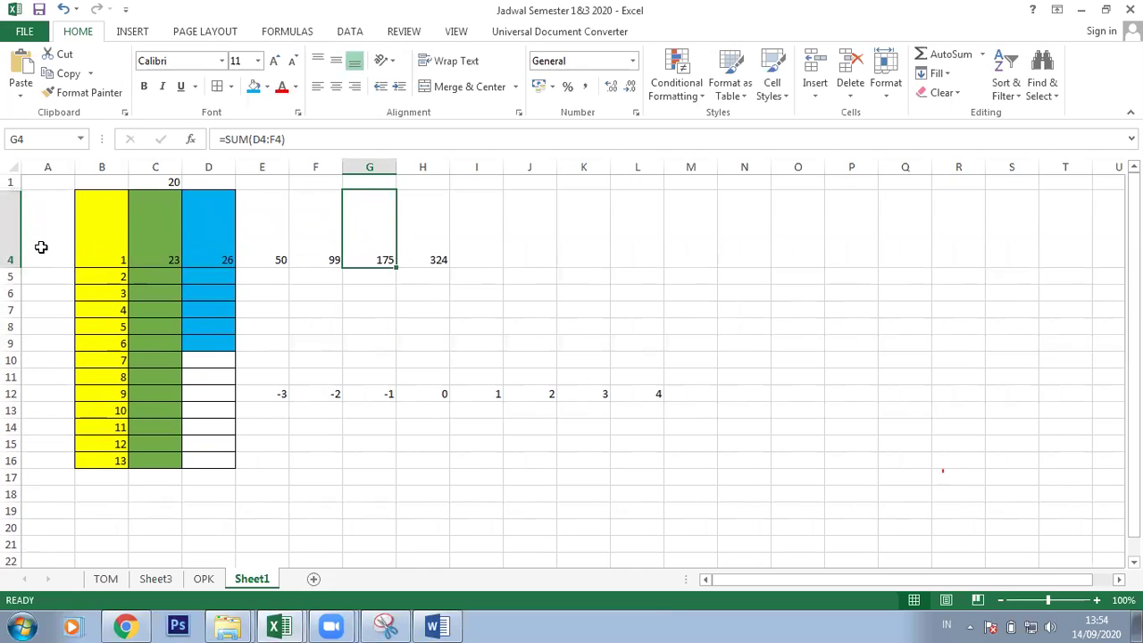
click(366, 396)
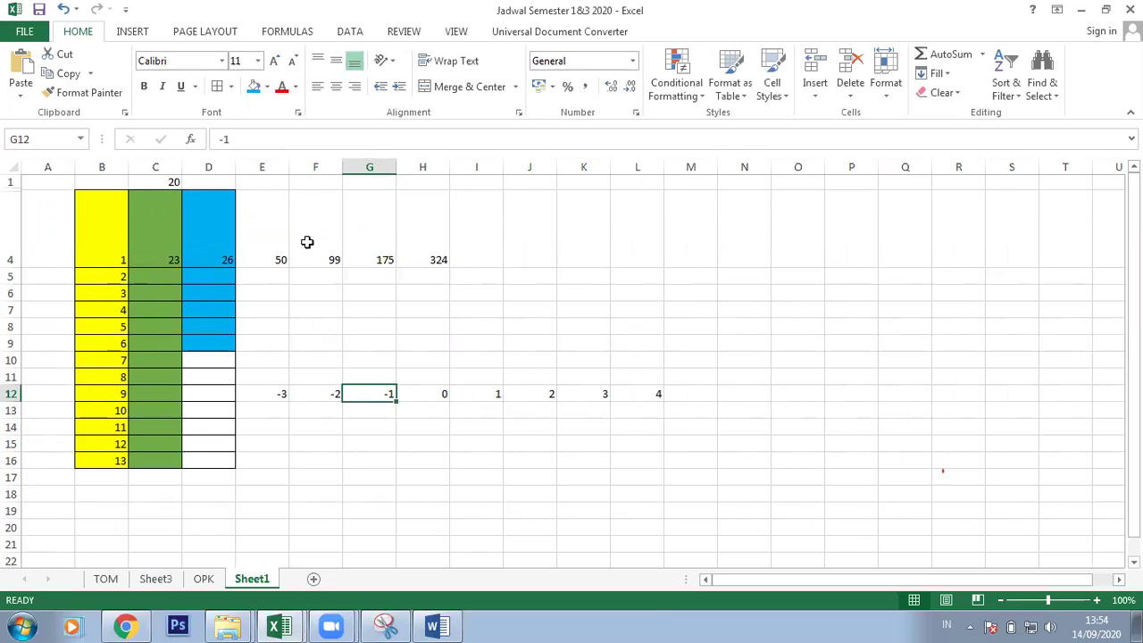
click(317, 61)
click(353, 64)
click(373, 242)
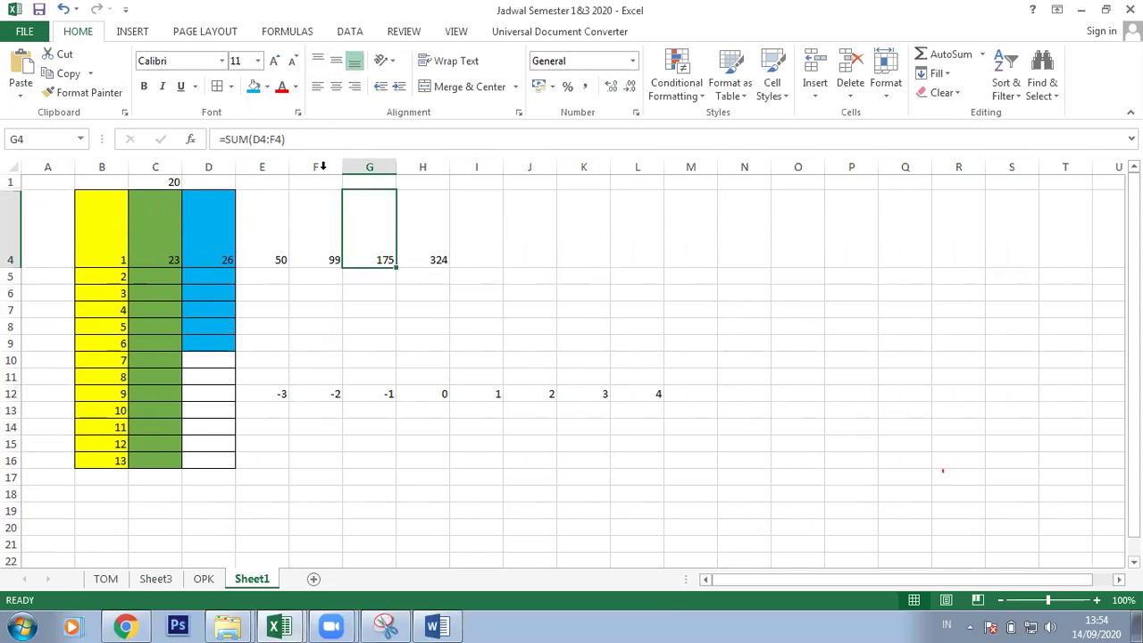
click(335, 60)
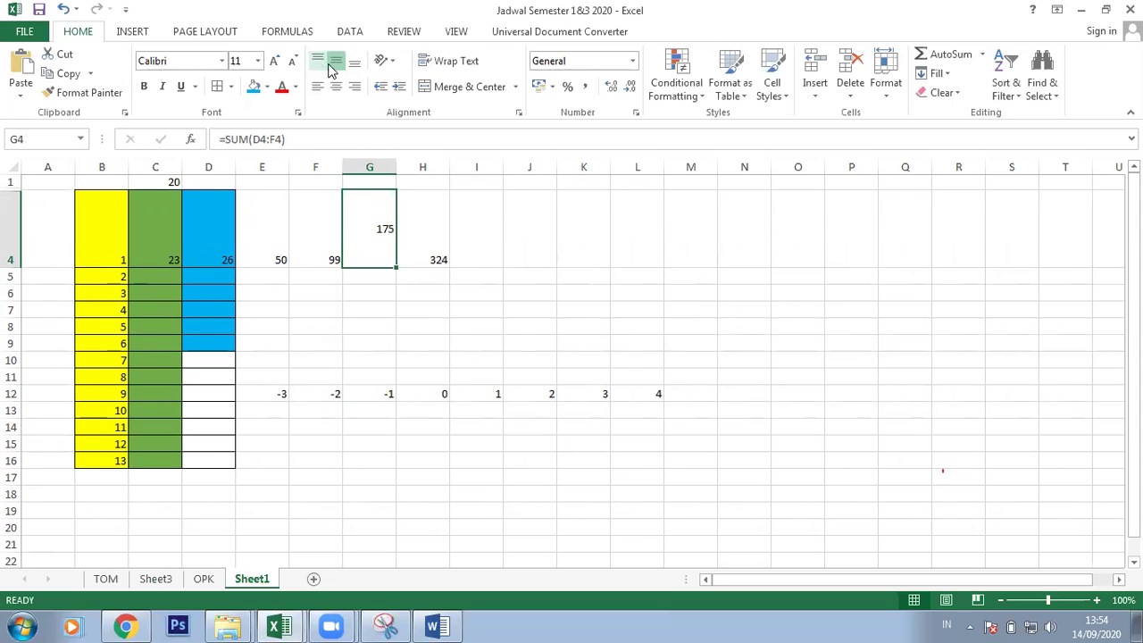
click(318, 60)
click(354, 65)
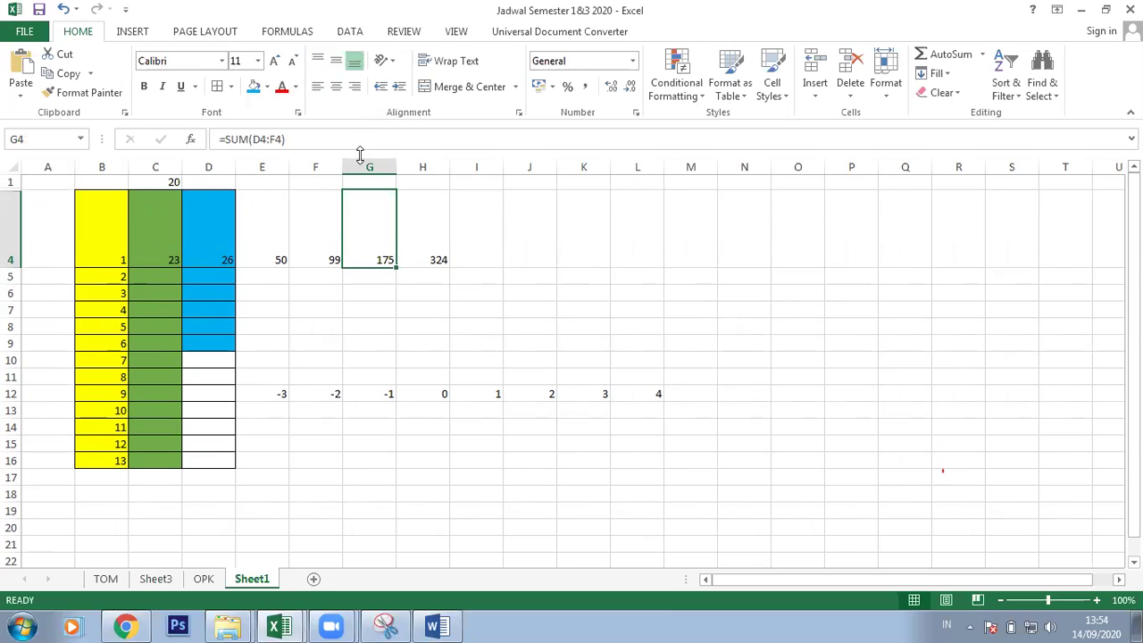
Step: Merge and center cells F4:H4, keeping only the first value
click(438, 255)
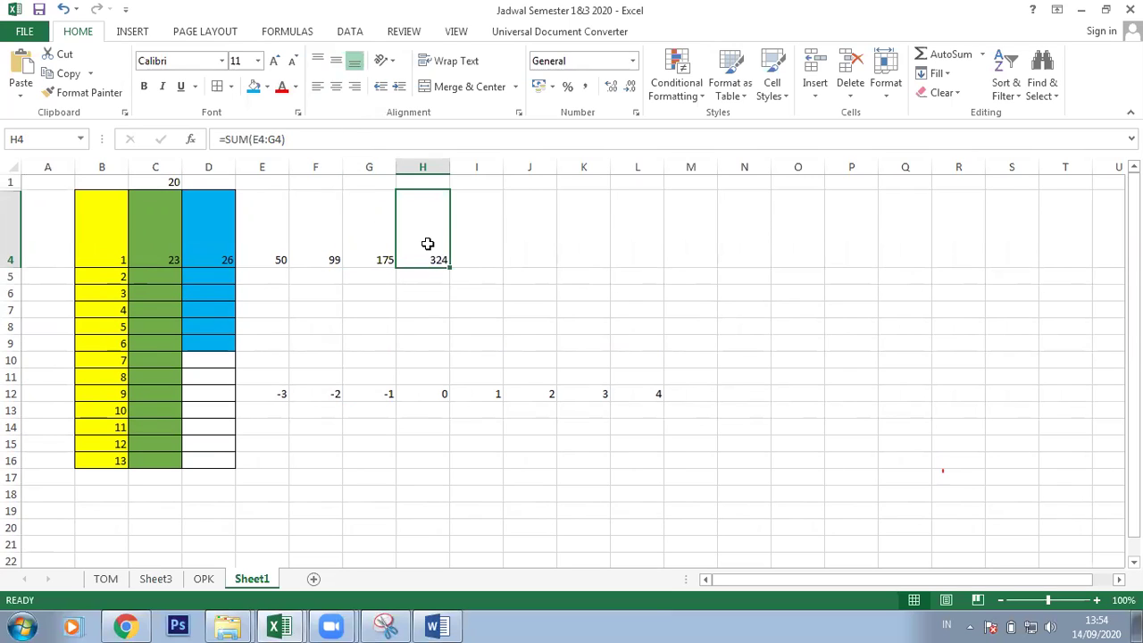
drag(421, 229, 302, 248)
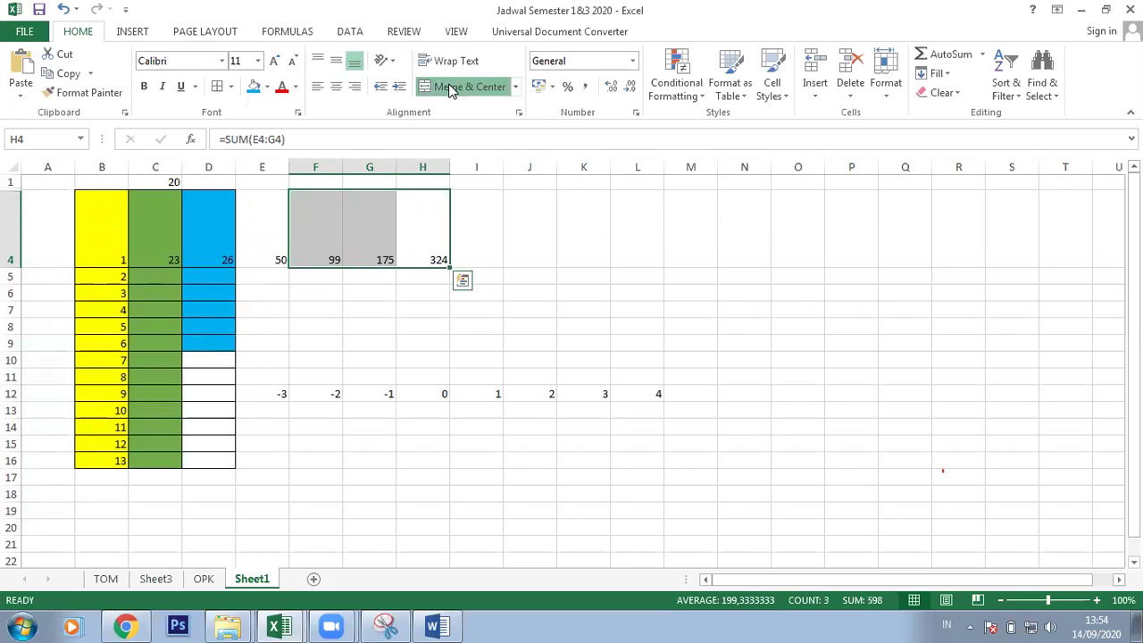
click(452, 87)
click(548, 379)
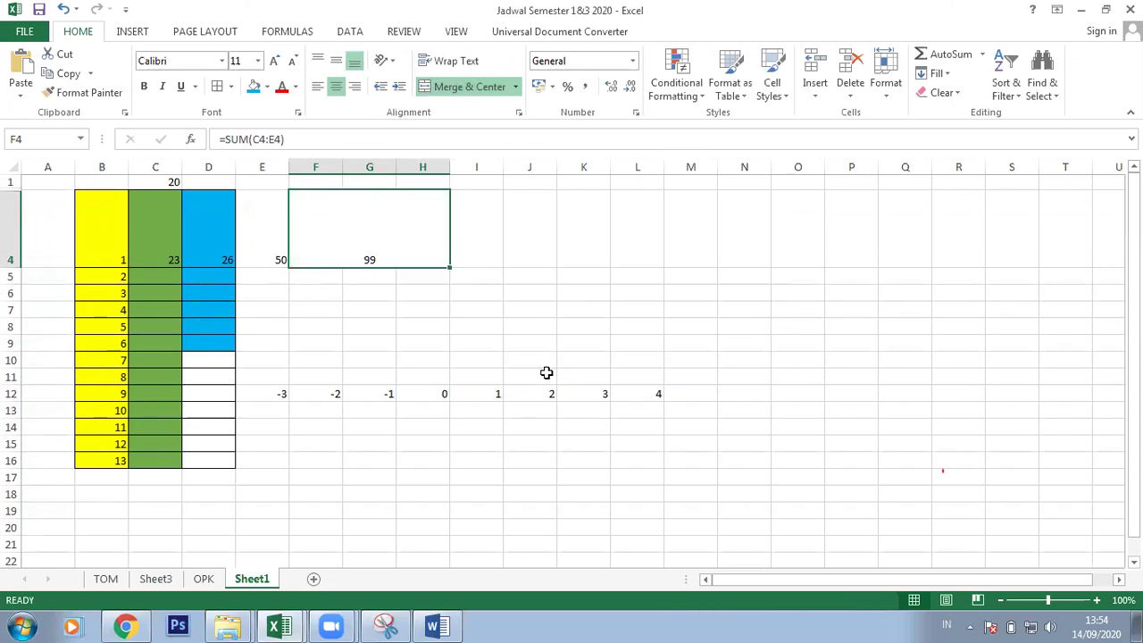
Step: Select the merged F4:H4 cell and some neighbouring cells in turn to examine how the merge behaves
click(434, 330)
click(359, 235)
click(422, 323)
click(384, 234)
click(576, 245)
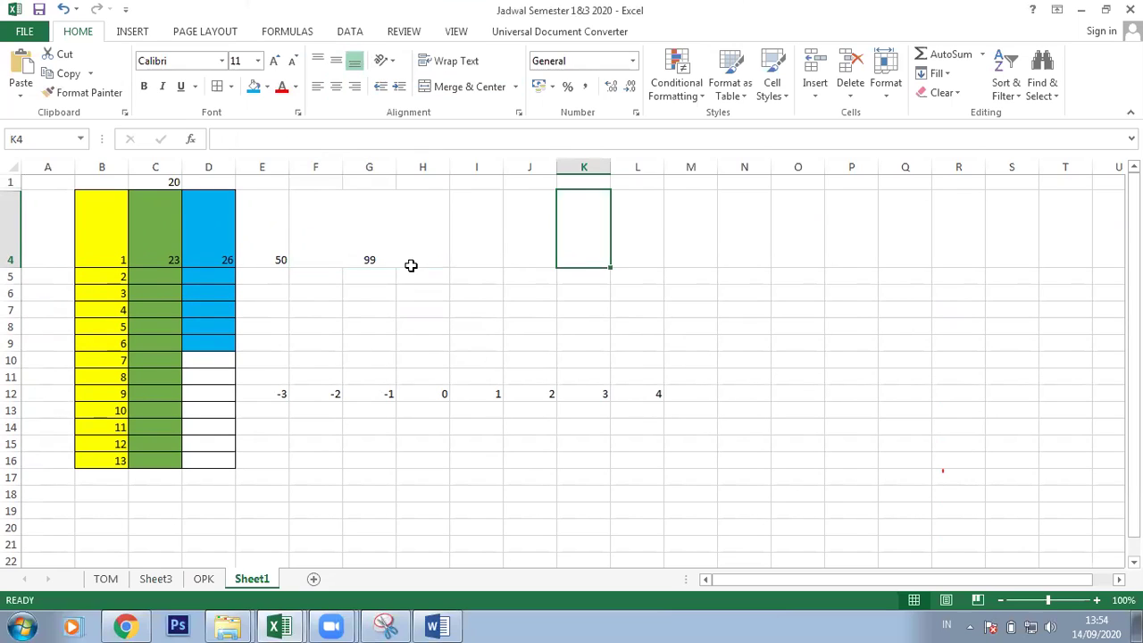
click(382, 237)
click(417, 294)
Step: Browse the number format categories for the merged cell, such as Currency, Time, Fraction, Text and Percentage, and close without applying any
click(396, 242)
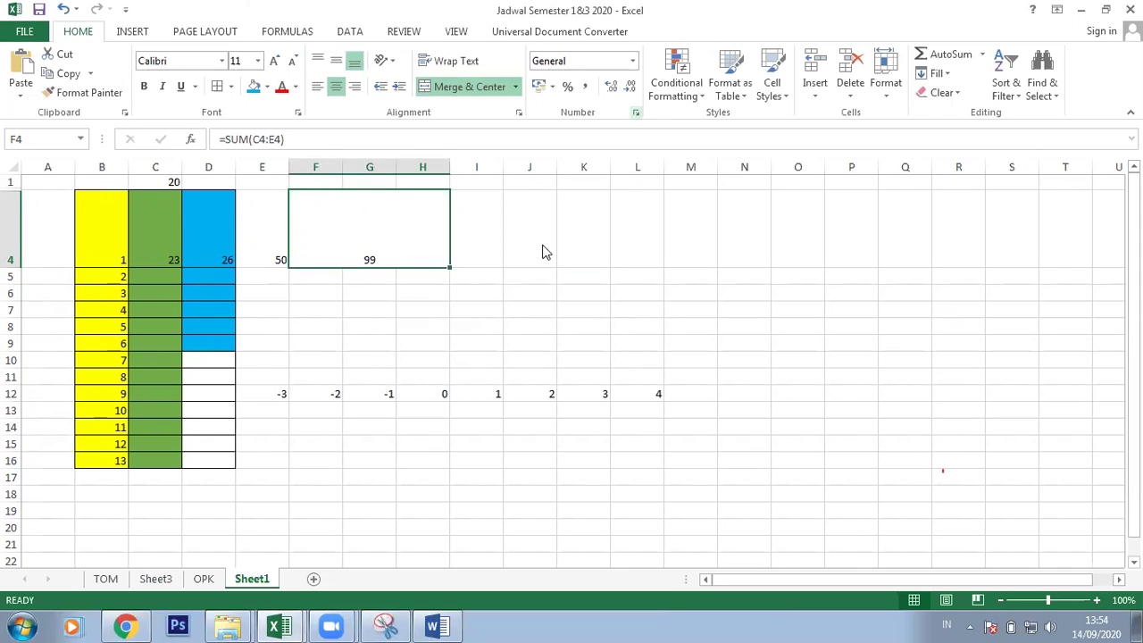
key(ctrl+1)
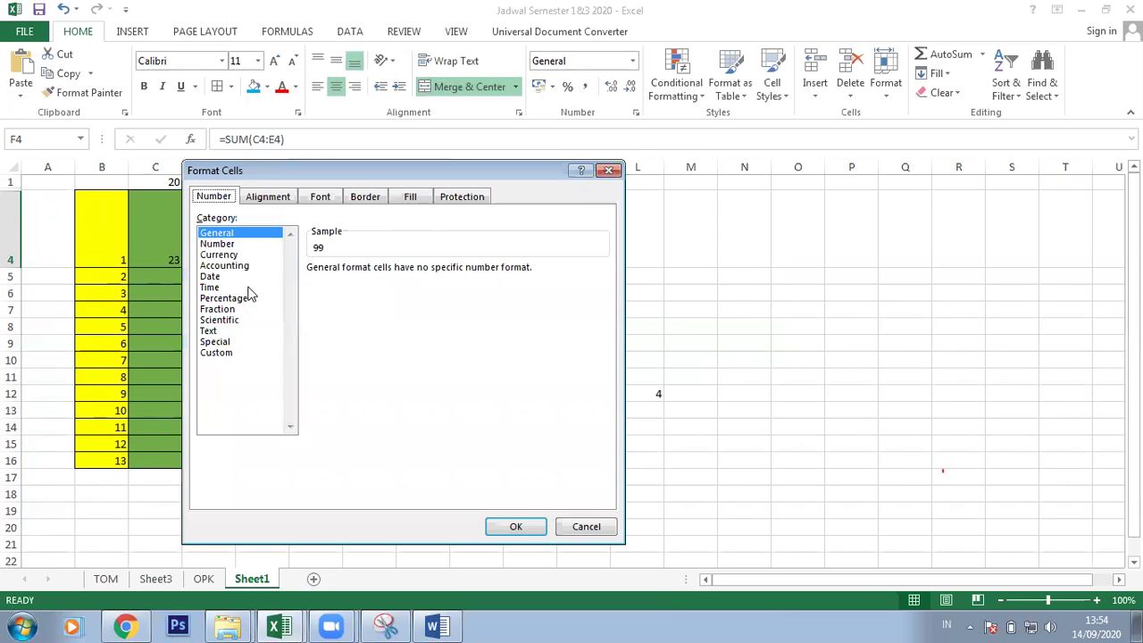
click(222, 245)
click(232, 256)
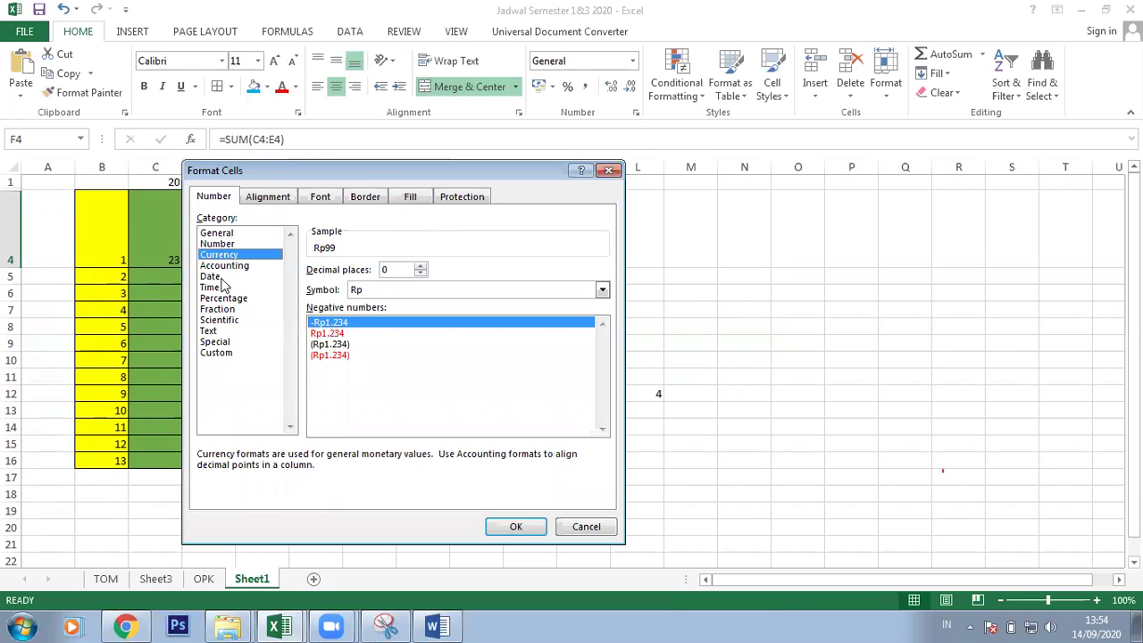
click(223, 297)
click(213, 286)
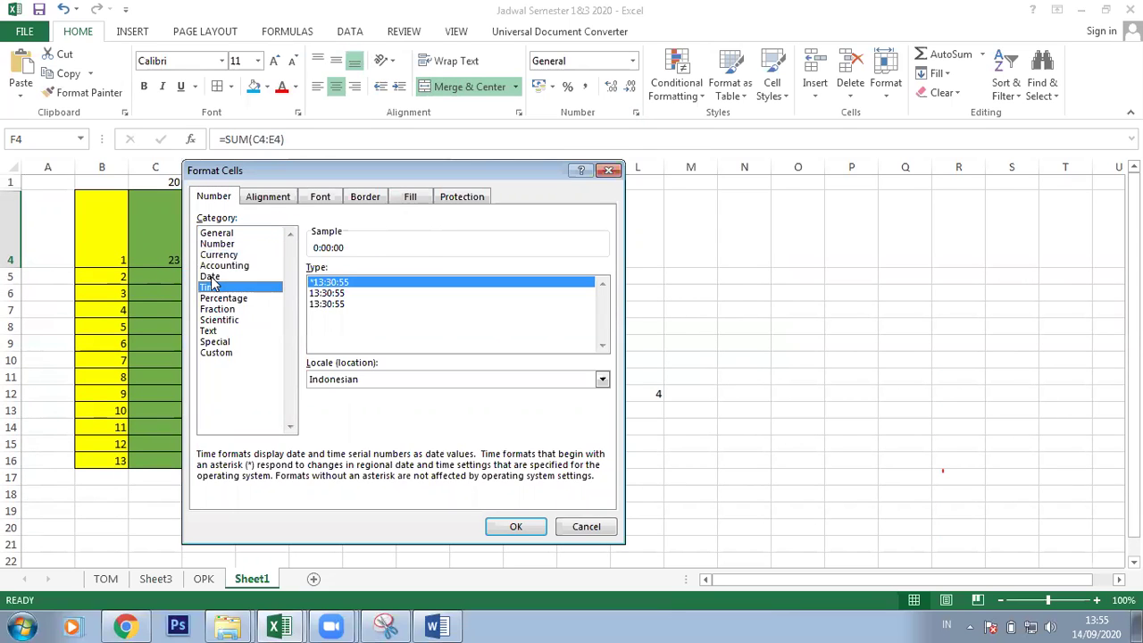
click(215, 277)
click(224, 299)
click(224, 309)
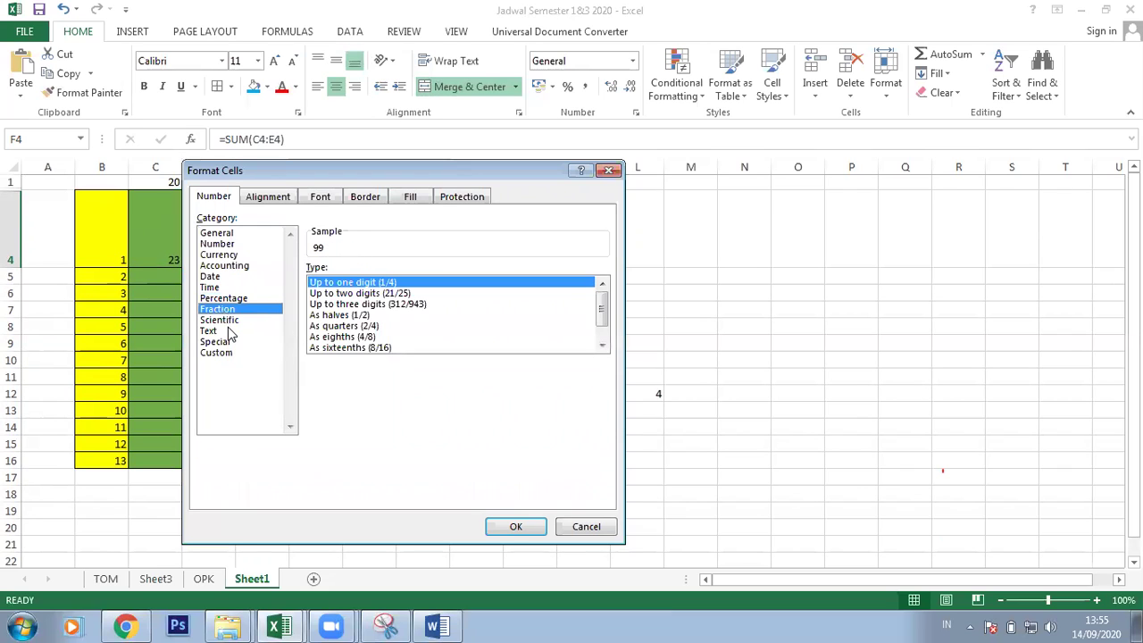
click(224, 319)
click(227, 332)
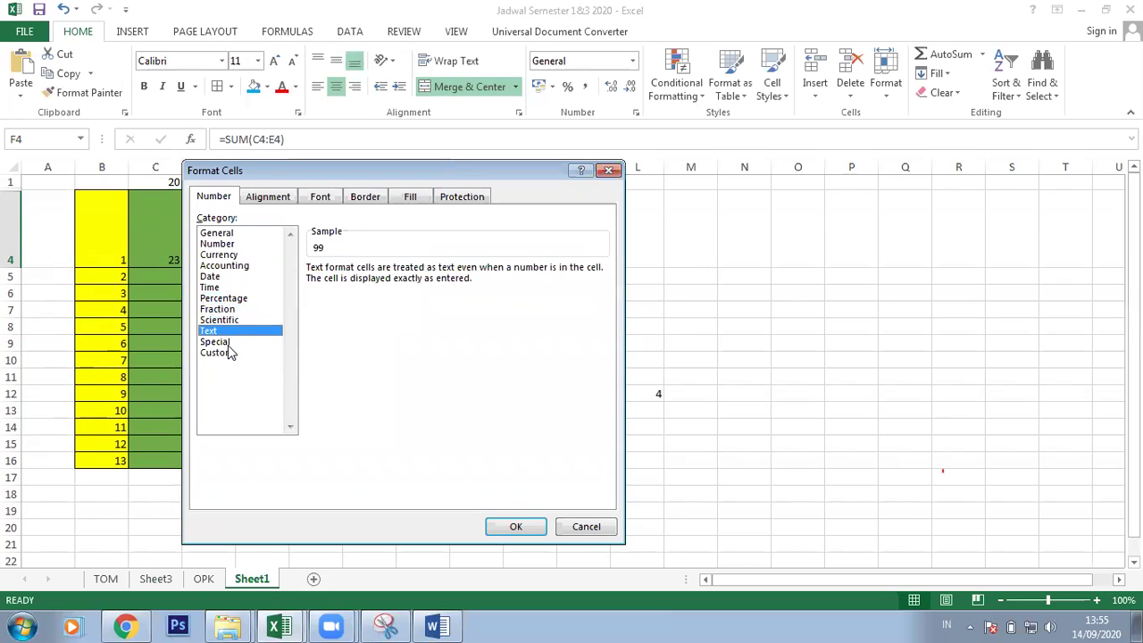
click(228, 342)
click(228, 353)
click(222, 300)
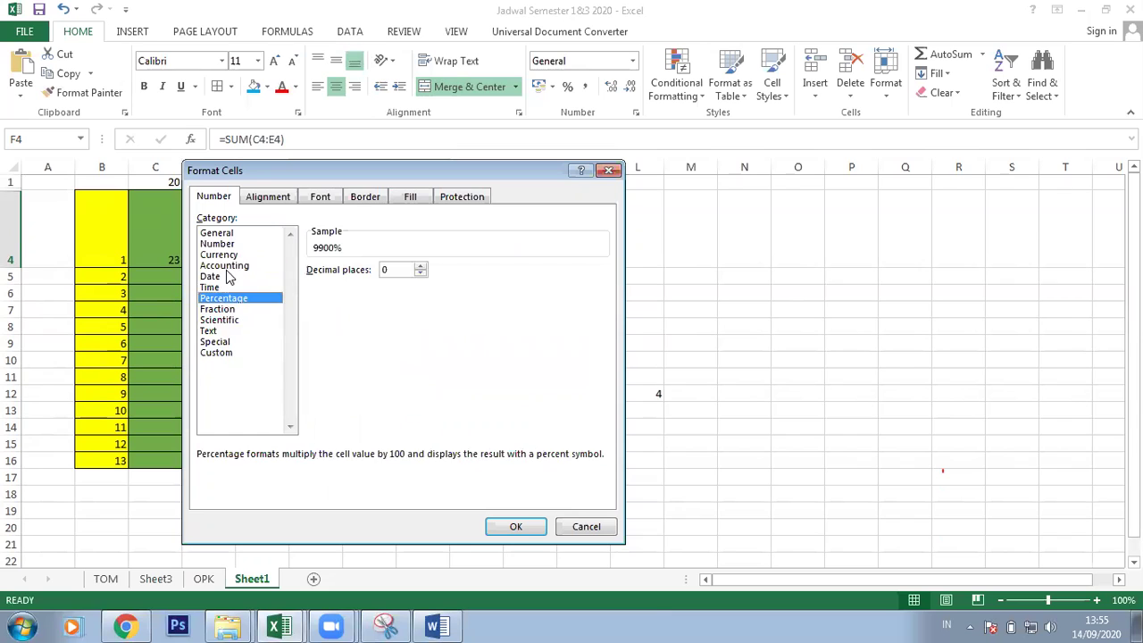
click(228, 266)
click(237, 243)
click(234, 233)
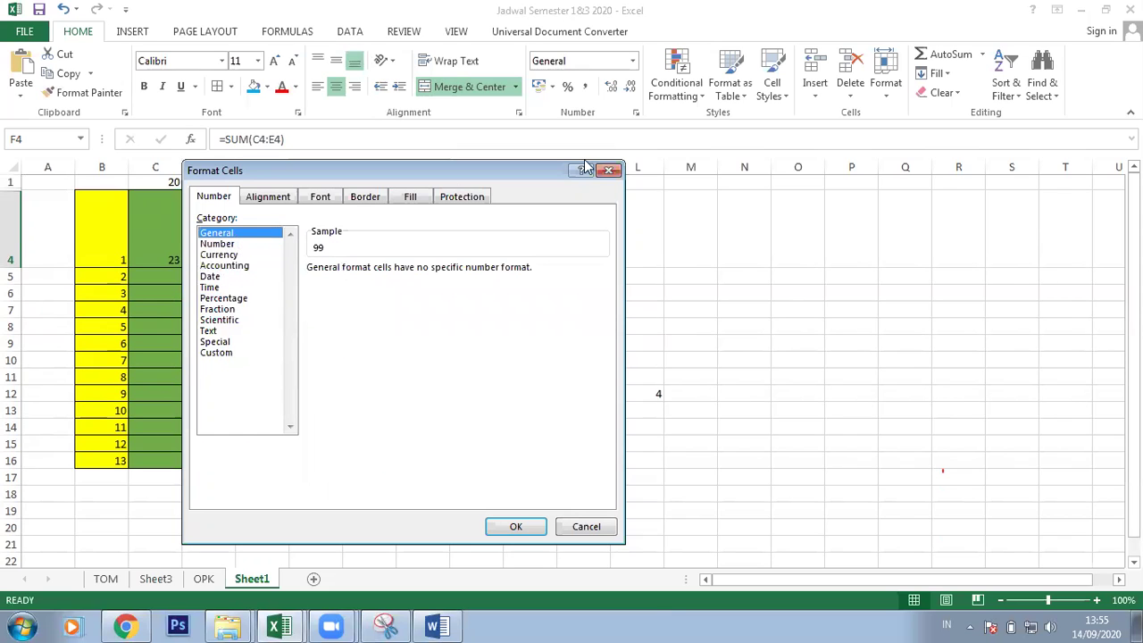
click(608, 170)
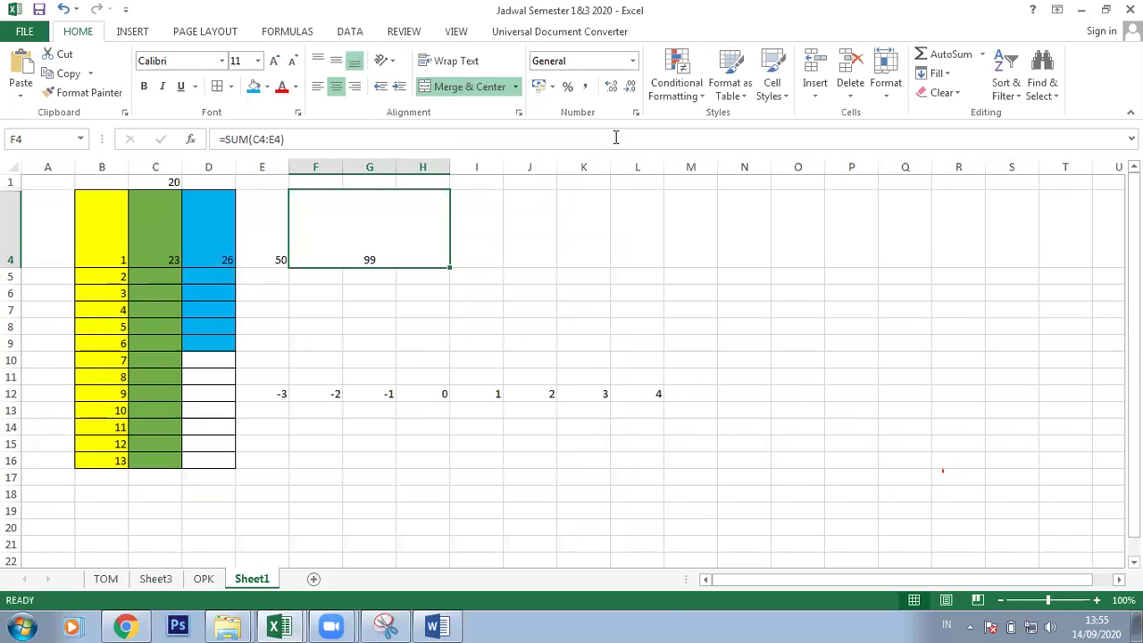
Step: Apply the green-yellow-red colour scale as conditional formatting to the merged cell F4:H4
click(705, 96)
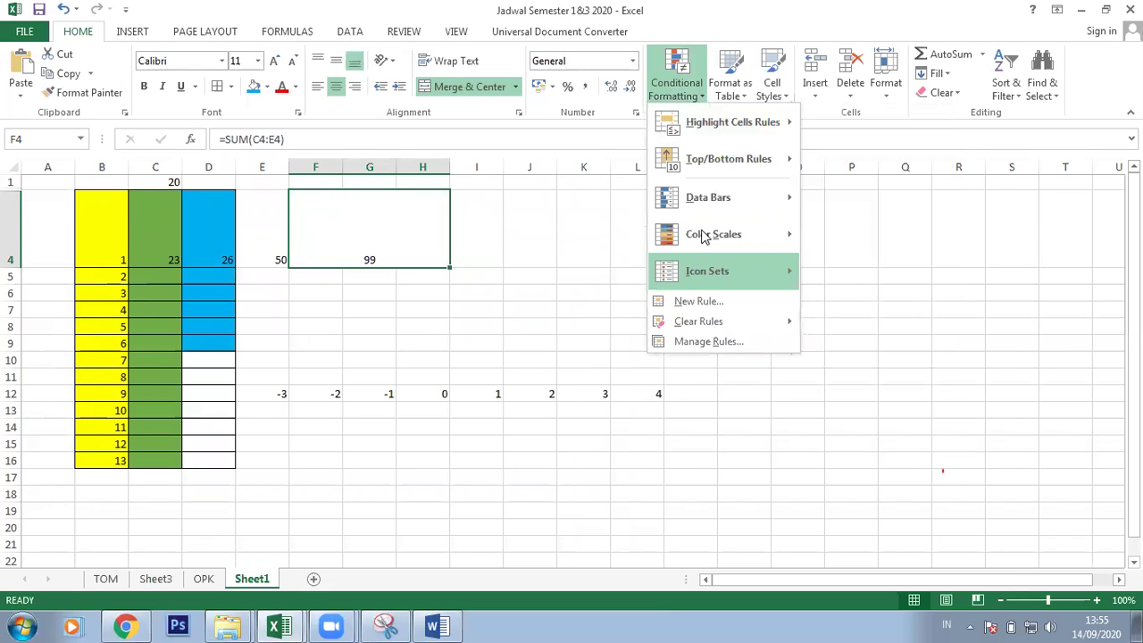
mouse_move(703, 229)
click(807, 234)
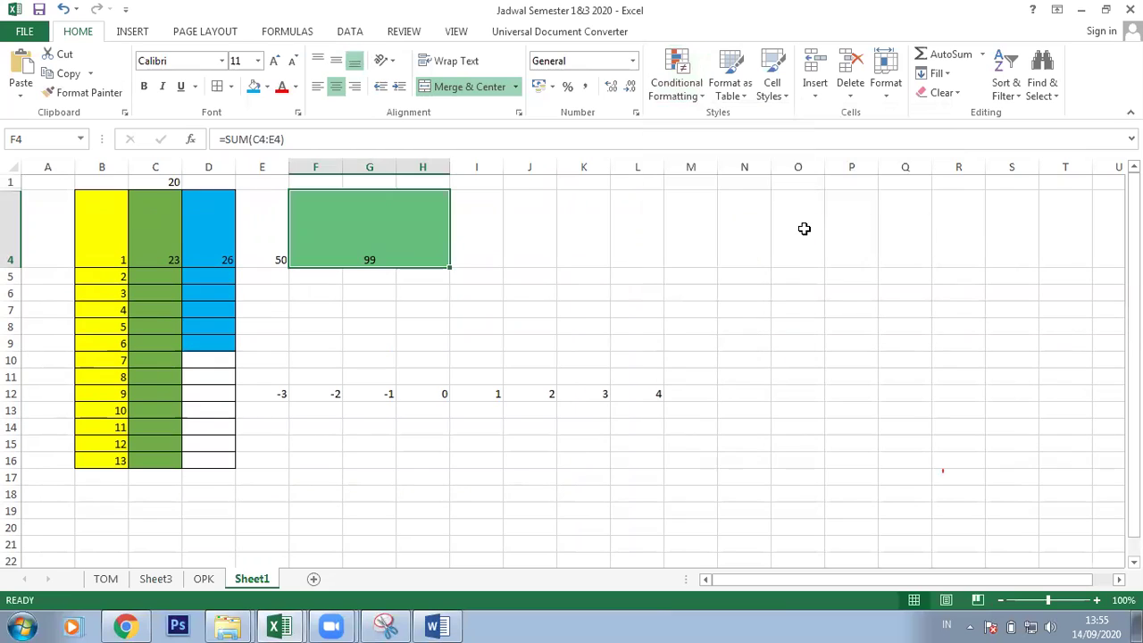
click(586, 294)
Step: Apply the green-yellow-red colour scale to range L4:Q18 and check its effect on L12
drag(641, 241, 919, 490)
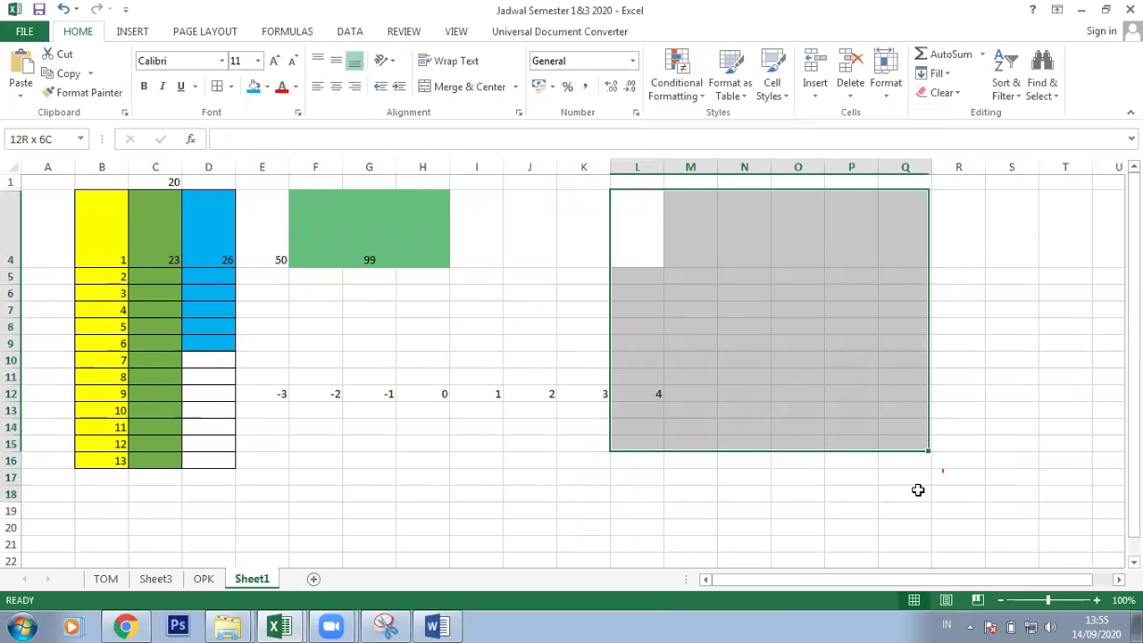
click(684, 97)
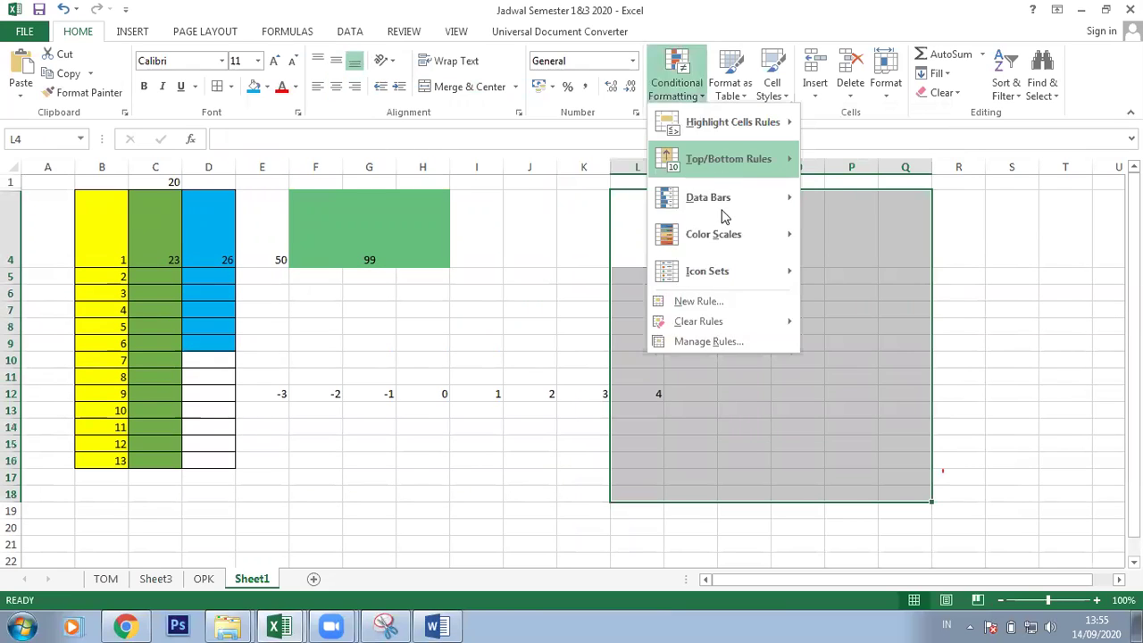
mouse_move(723, 236)
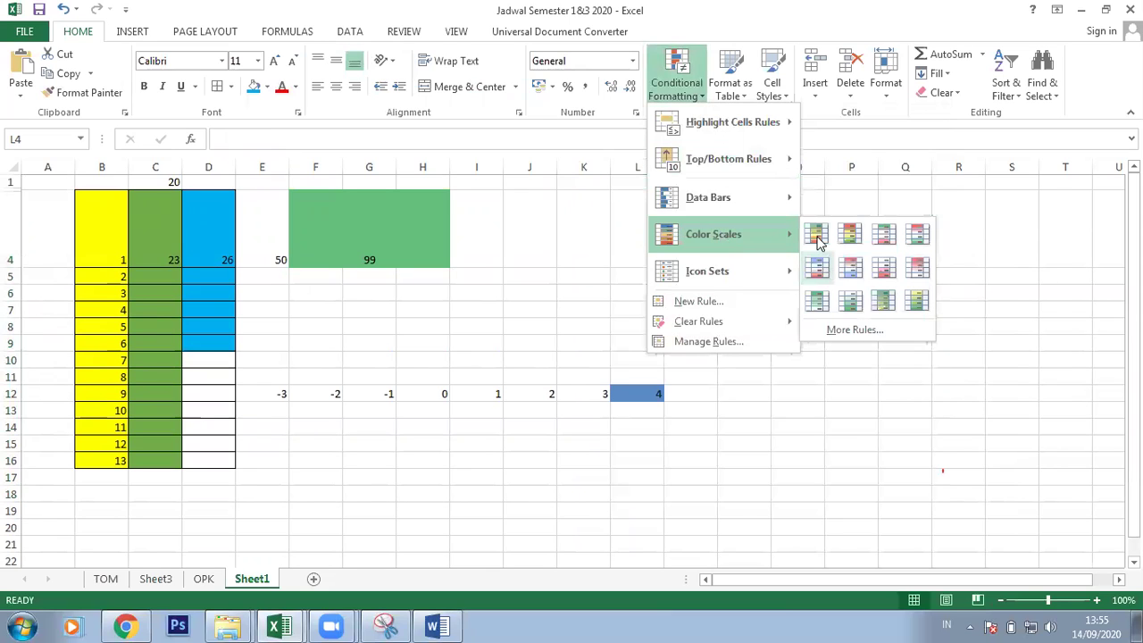
click(815, 236)
click(848, 295)
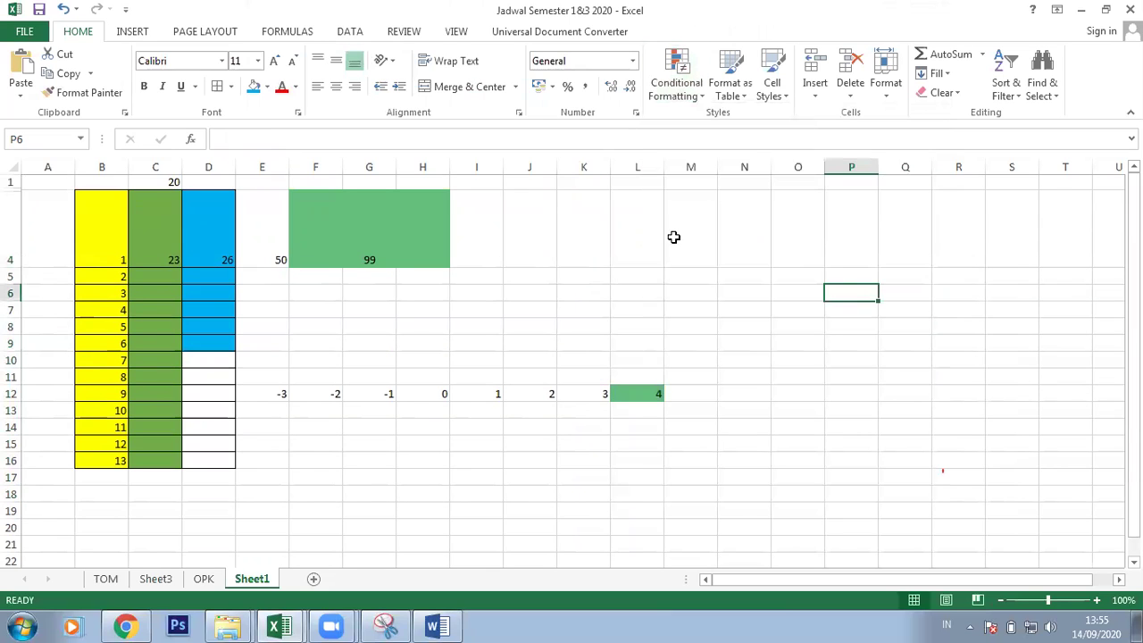
click(662, 398)
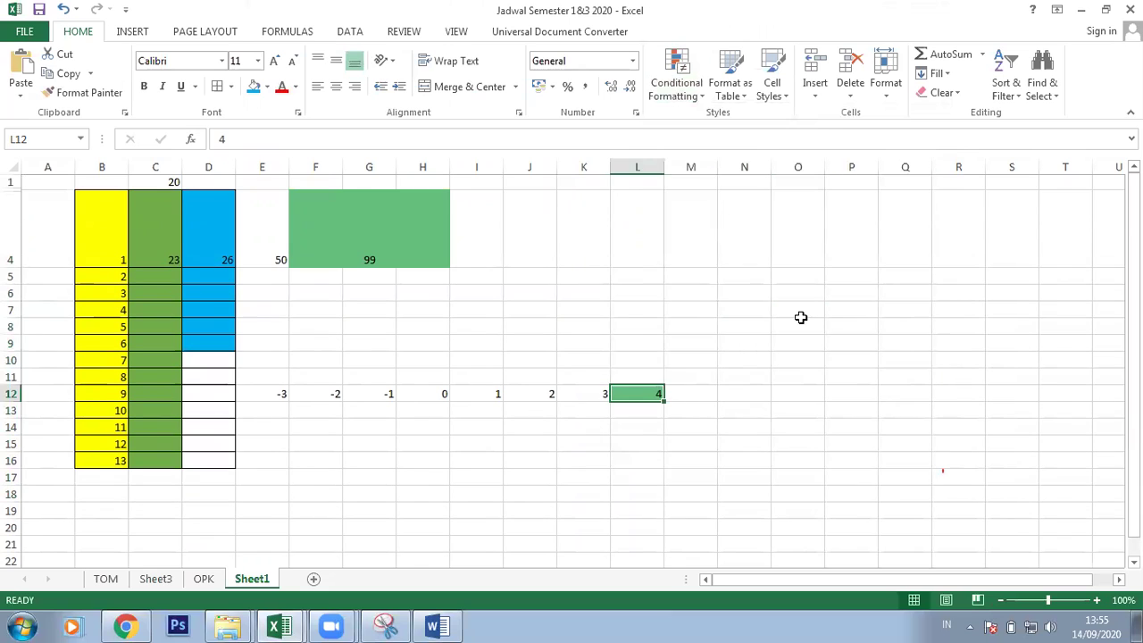
Step: Format N4:Q17 as a table without existing headers in a light blue banded style, and look at the Column1 filter options
drag(745, 263, 920, 479)
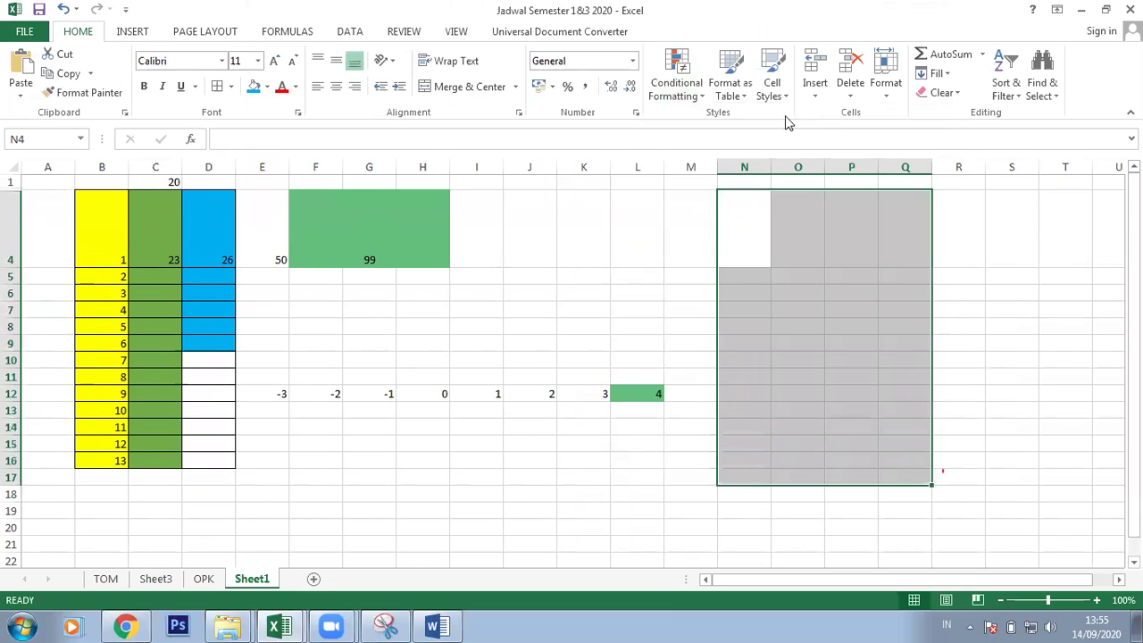
click(747, 100)
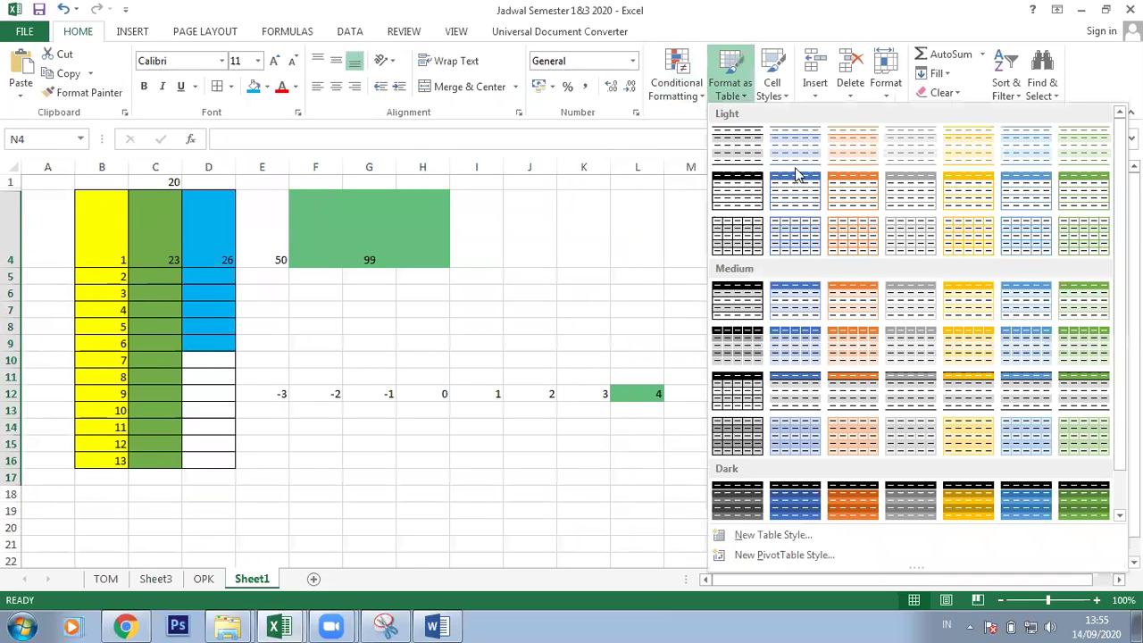
key(Escape)
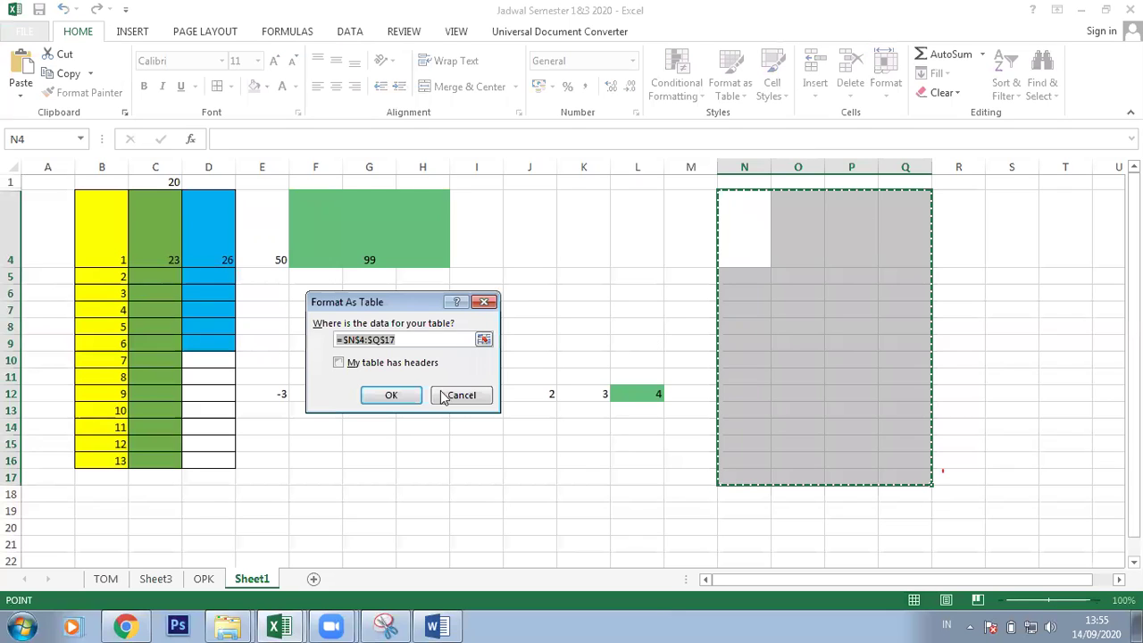
click(408, 393)
click(808, 349)
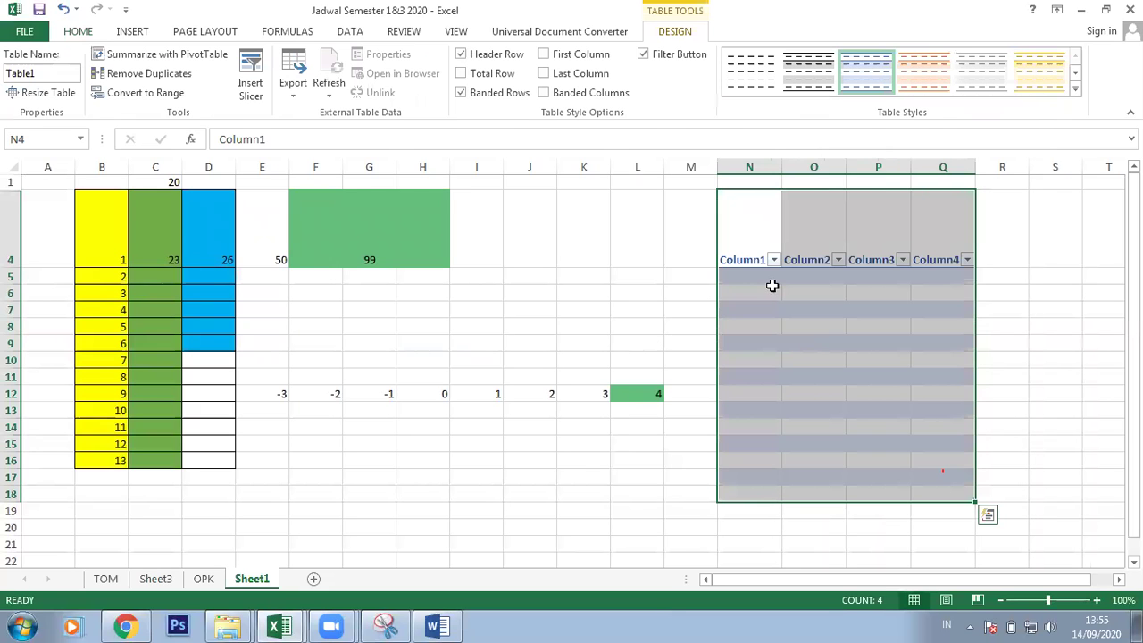
click(774, 259)
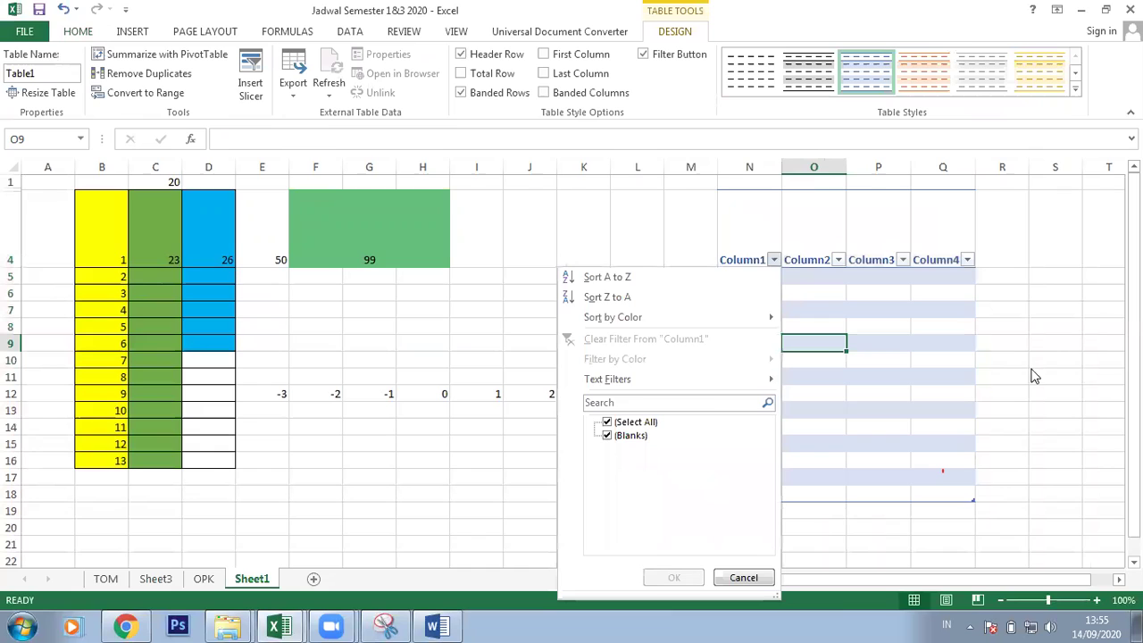
key(Escape)
key(Left)
key(Left)
key(Left)
key(Left)
key(Left)
key(Up)
key(Up)
key(Up)
key(Up)
key(Up)
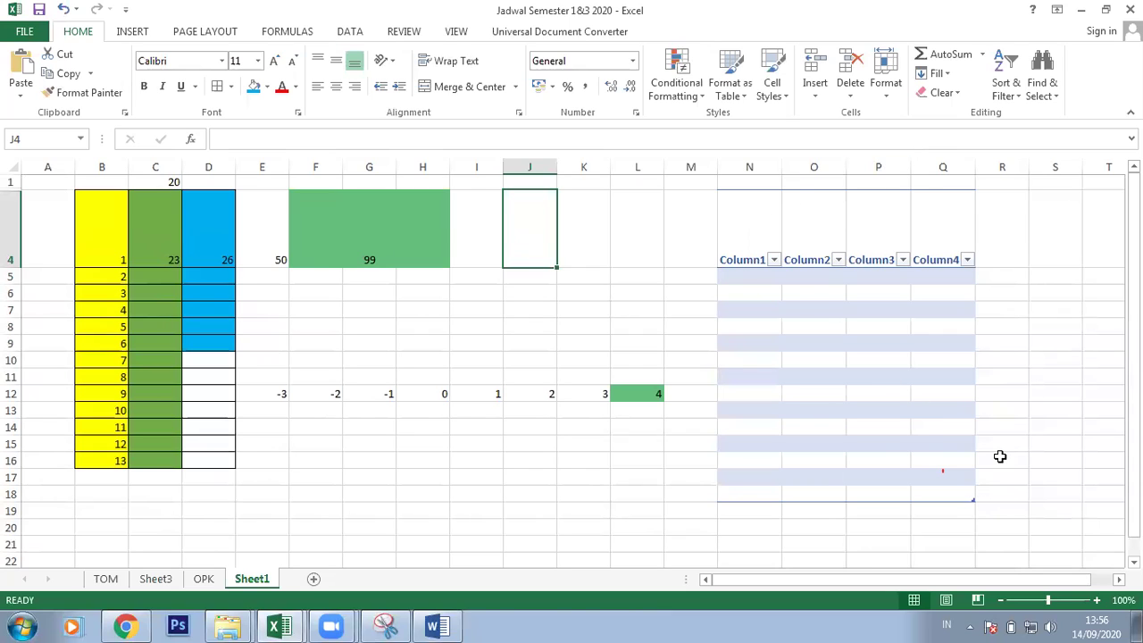
Step: Clear all contents and formatting from range A1:S20, and select the emptied range A1:P19
drag(1032, 525, 40, 182)
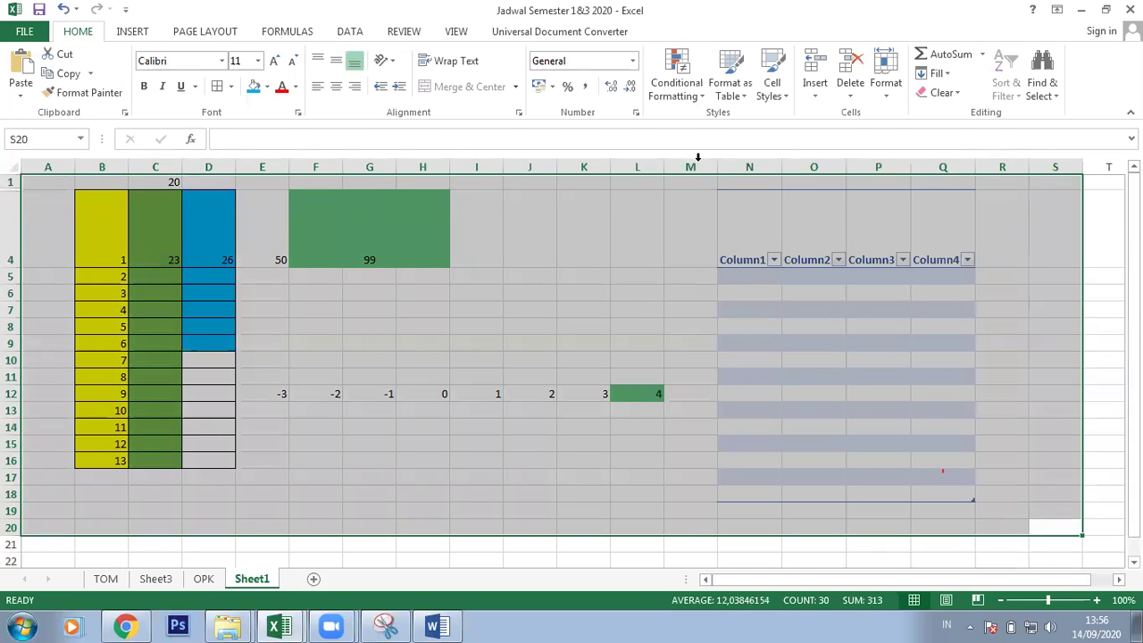
click(962, 94)
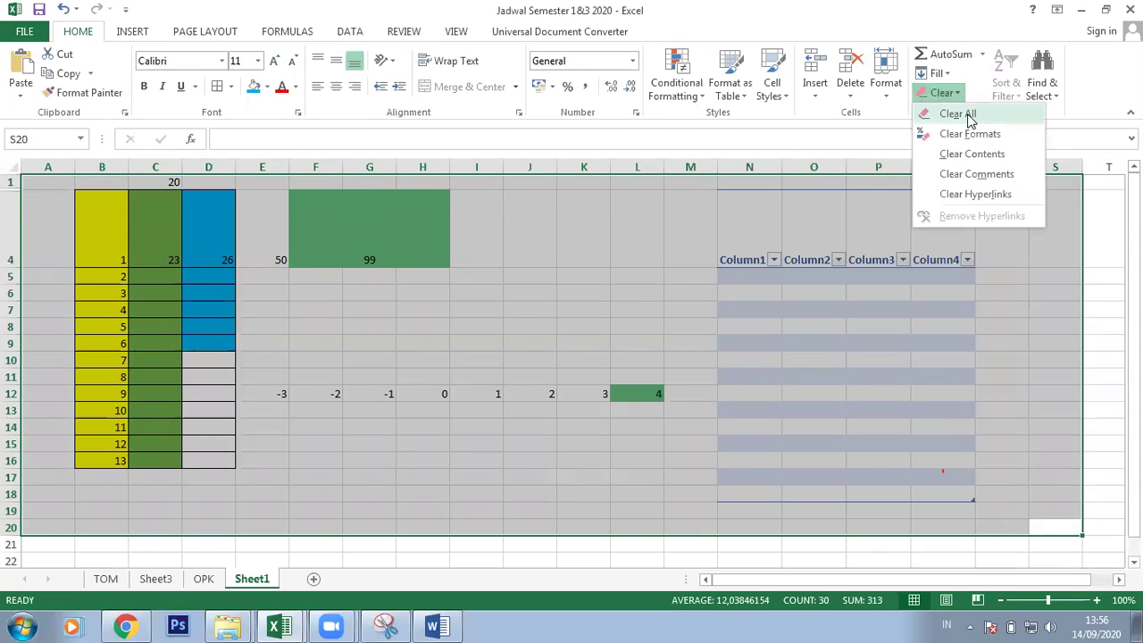
click(969, 116)
click(577, 291)
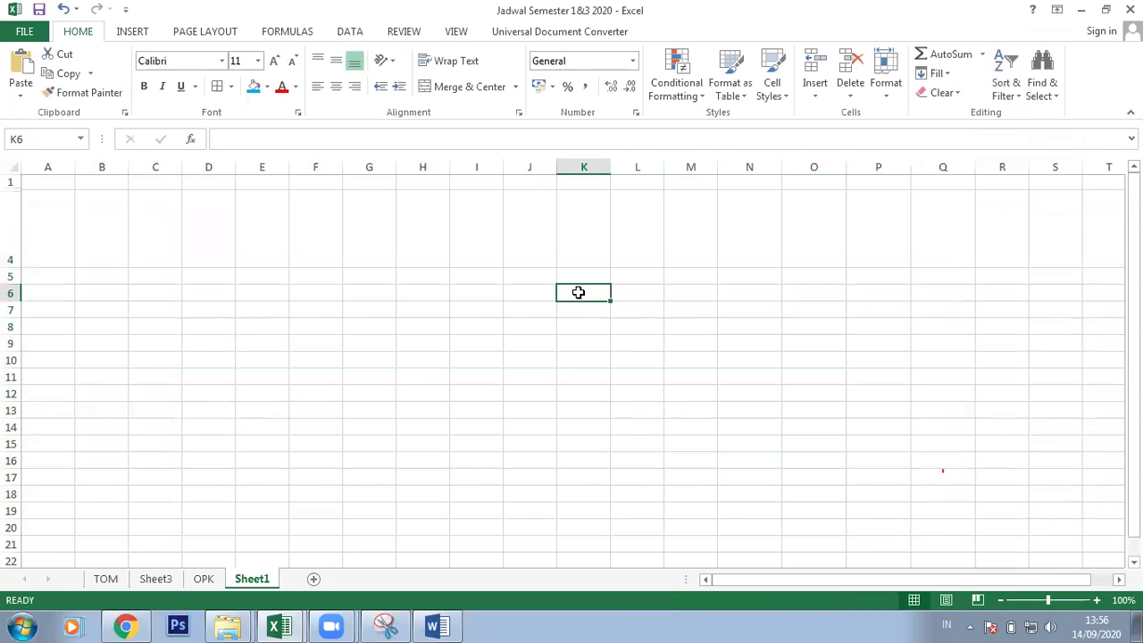
drag(853, 507, 59, 184)
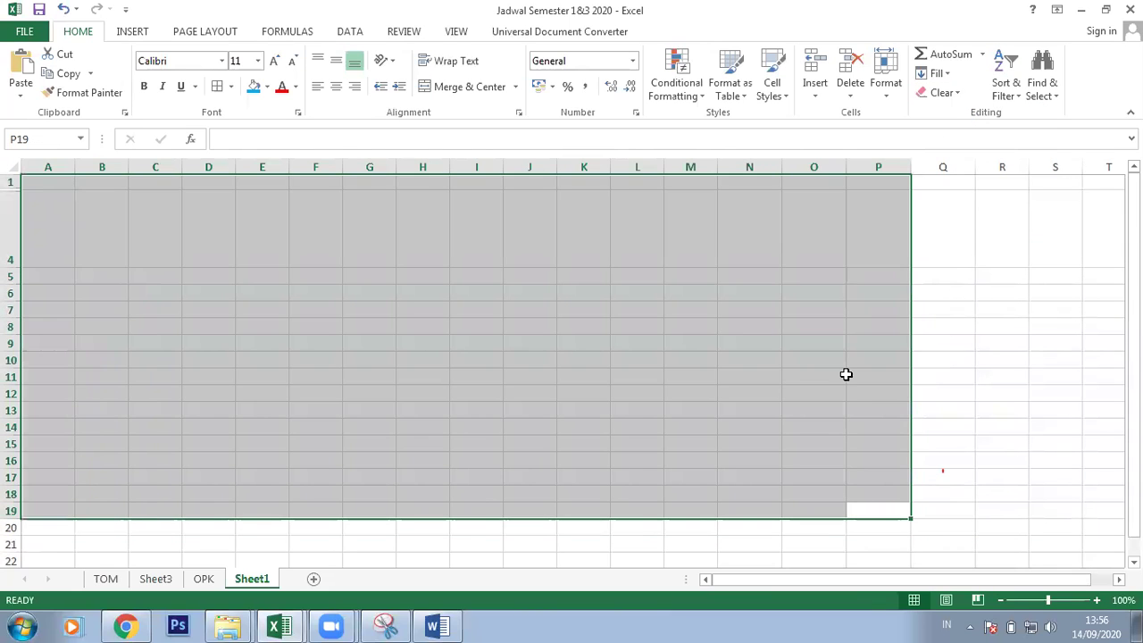
Step: Restore the cleared data and clear all contents and formatting from range A1:S20 again
click(944, 358)
key(ctrl+z)
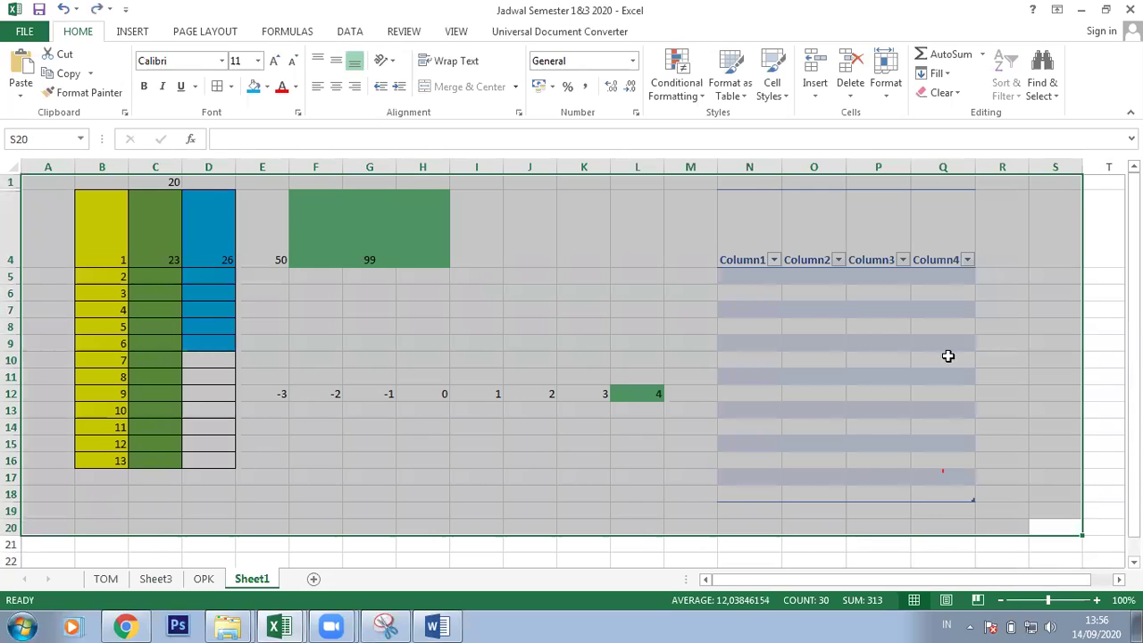
click(942, 93)
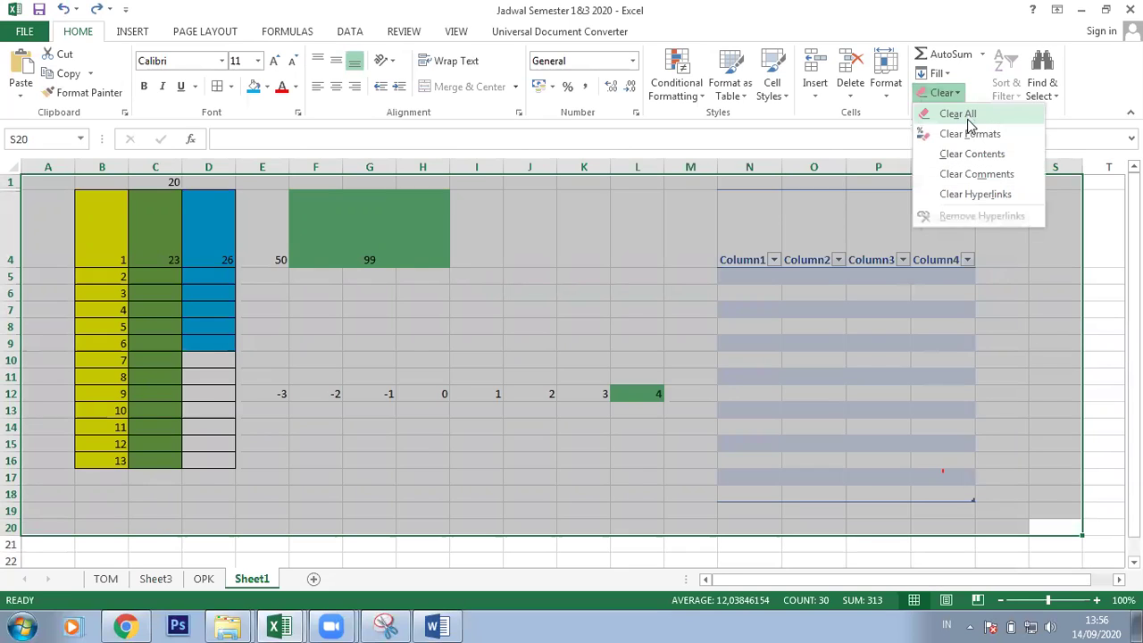
click(968, 117)
click(939, 346)
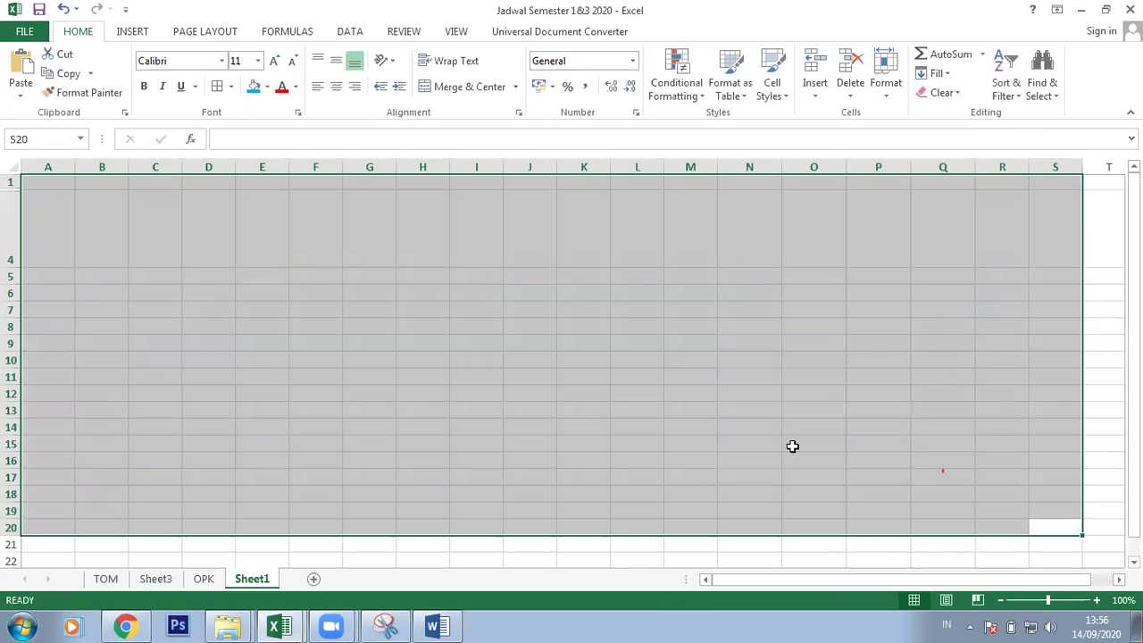
click(661, 343)
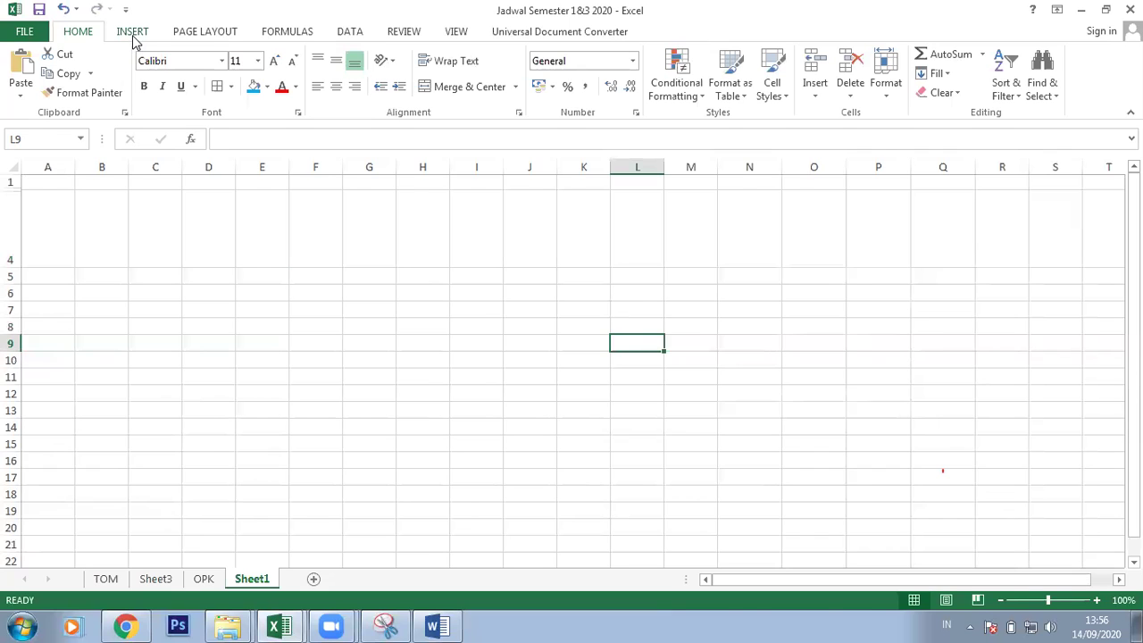
Step: Undo the last clearing of range A1:S20 and deselect the range
key(ctrl+z)
click(276, 212)
click(348, 408)
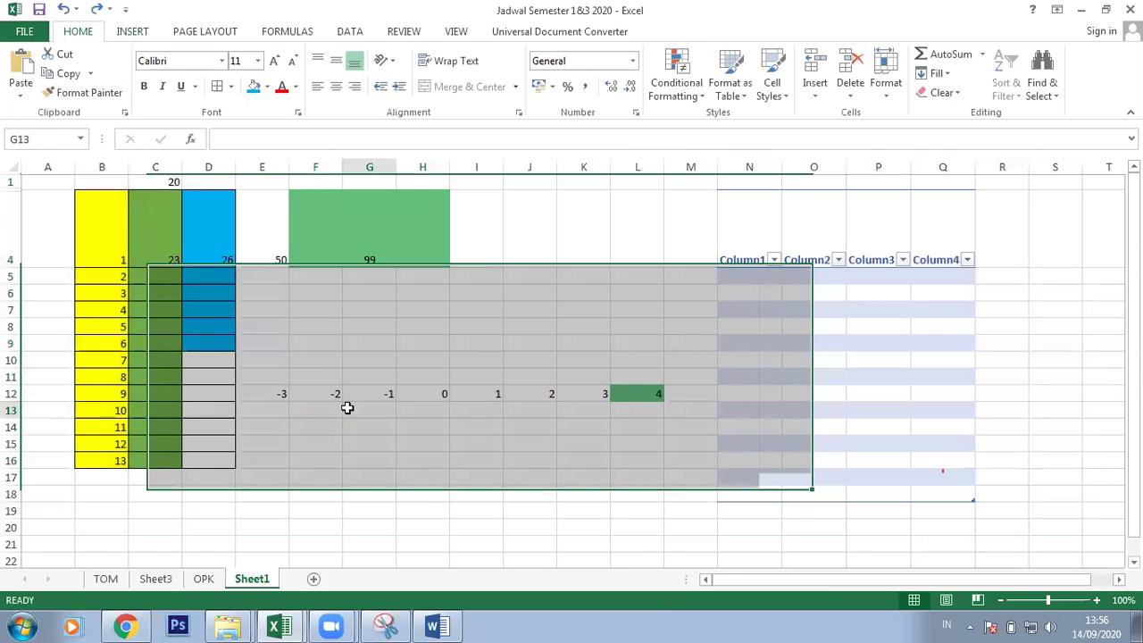
Step: Begin creating a line sparkline with B4:B16 as its data range
click(134, 32)
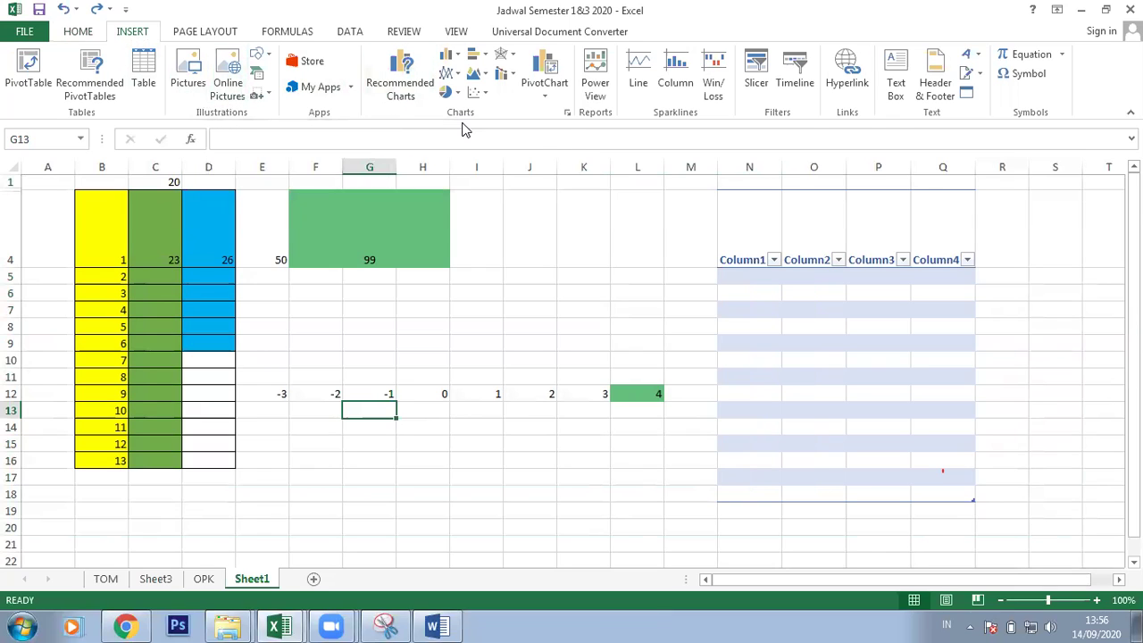
drag(107, 240, 93, 465)
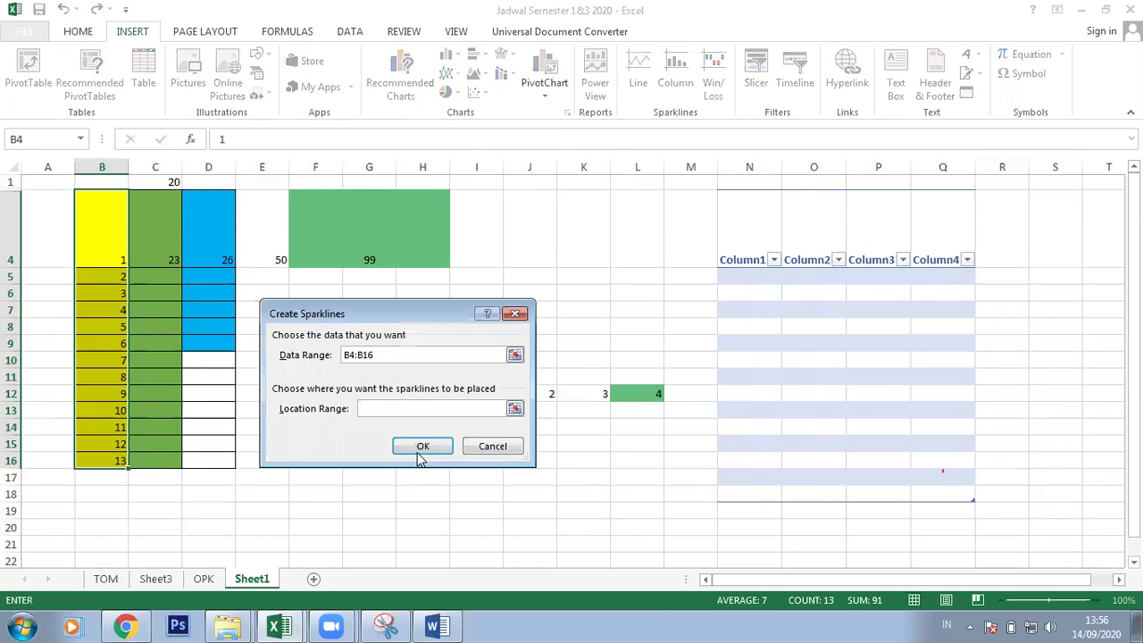
click(514, 355)
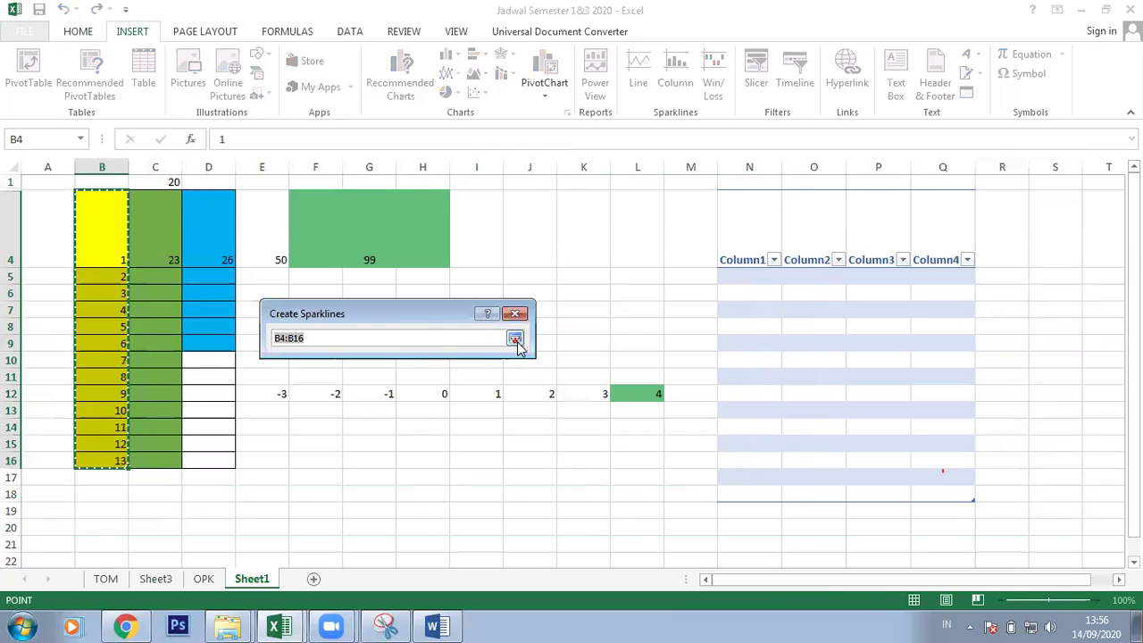
click(515, 339)
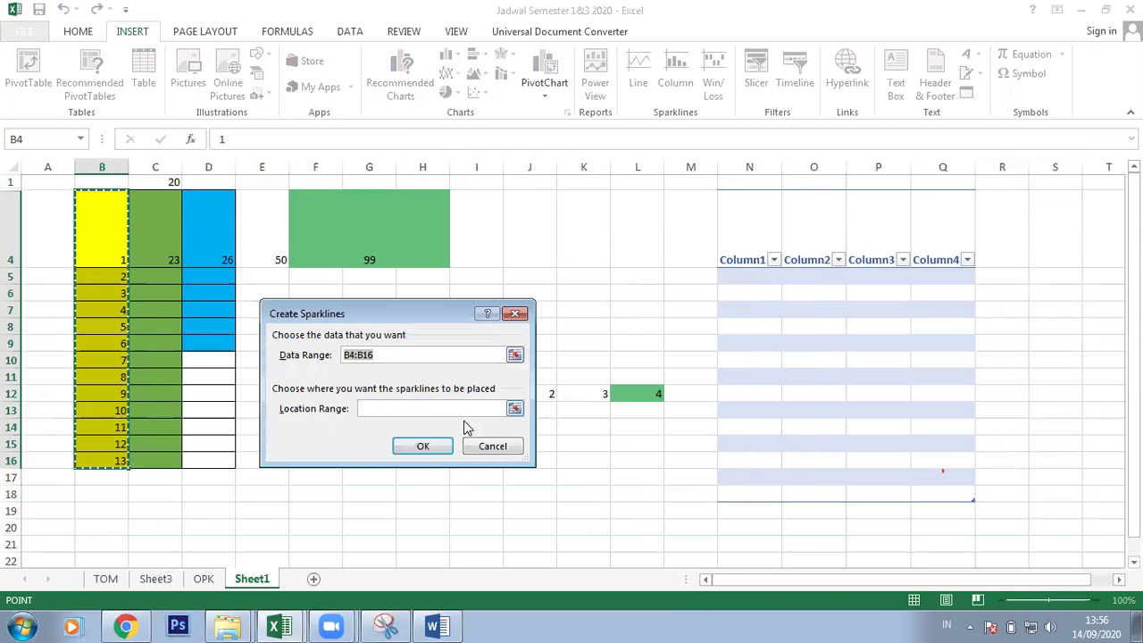
Step: Try to use the block H16:J27 as the sparkline's location range
click(515, 409)
drag(423, 461, 505, 552)
key(Return)
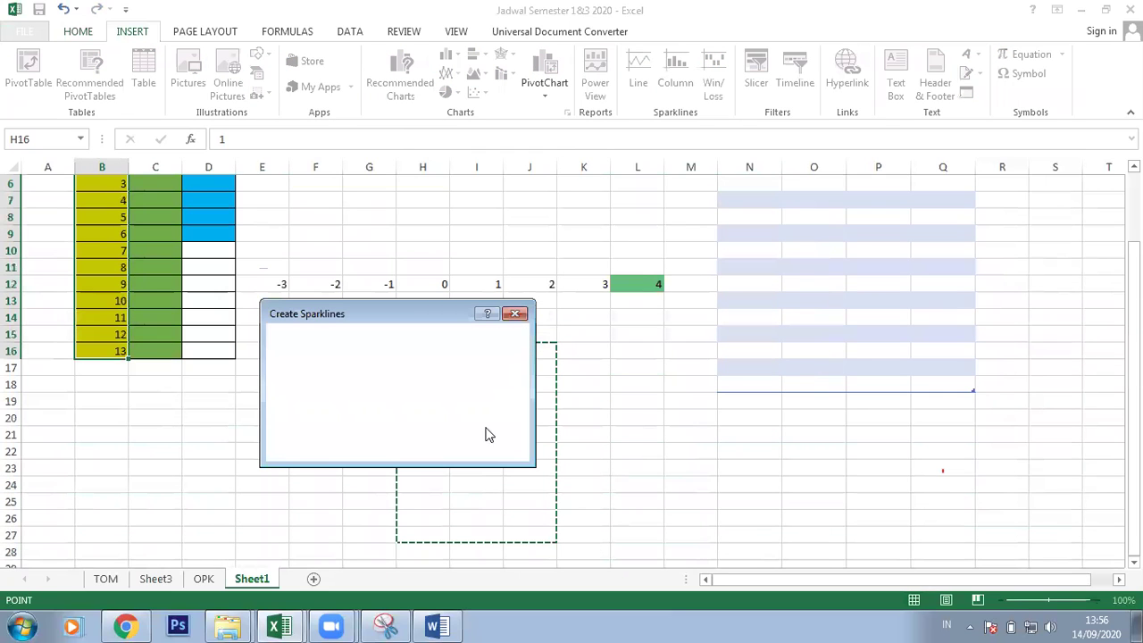
click(438, 447)
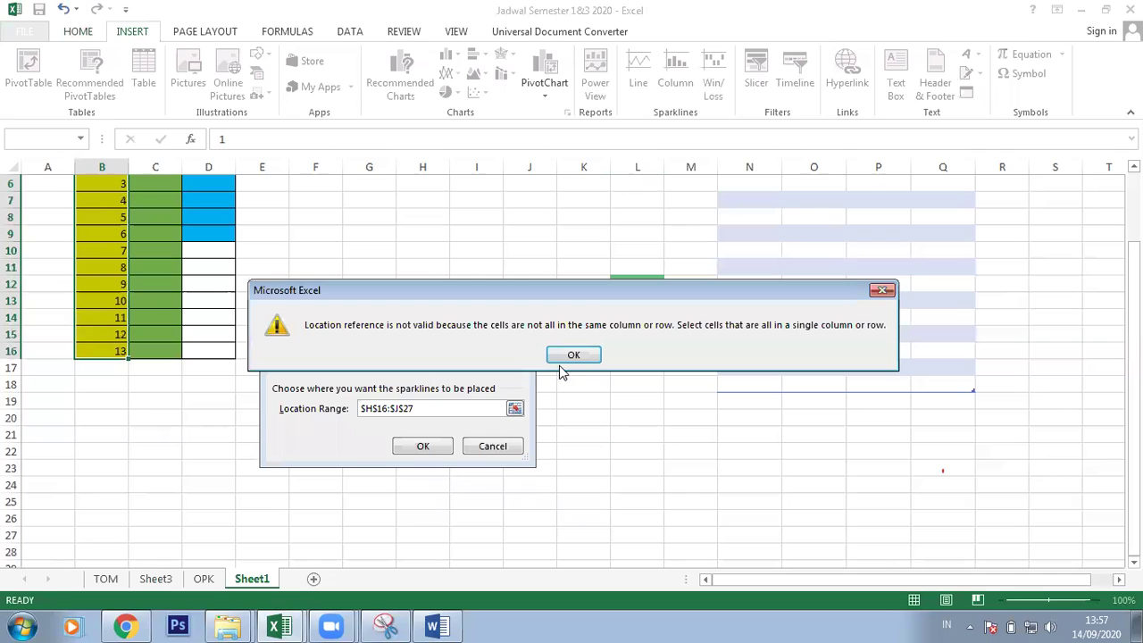
click(555, 355)
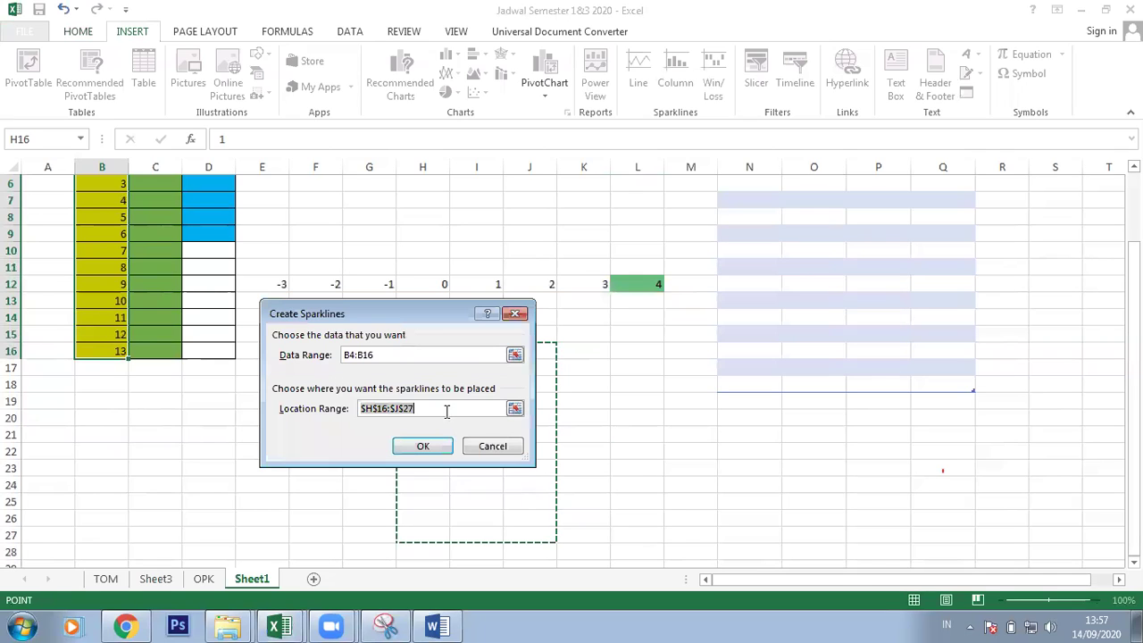
Step: Set the sparkline's location to the single cell I20 and create the sparkline
click(515, 408)
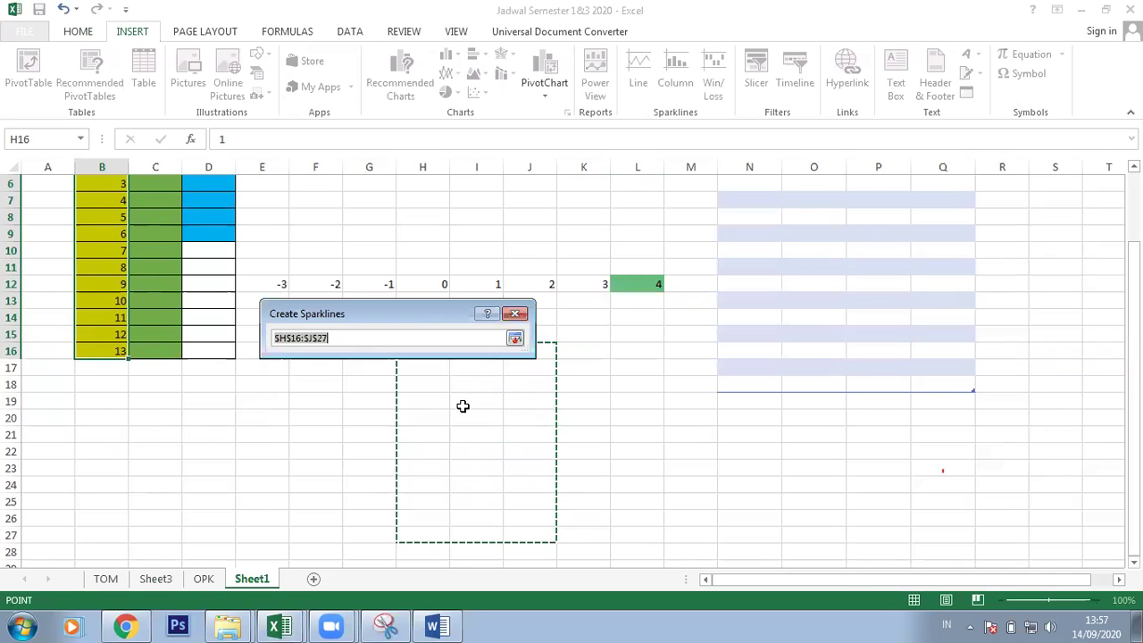
click(472, 417)
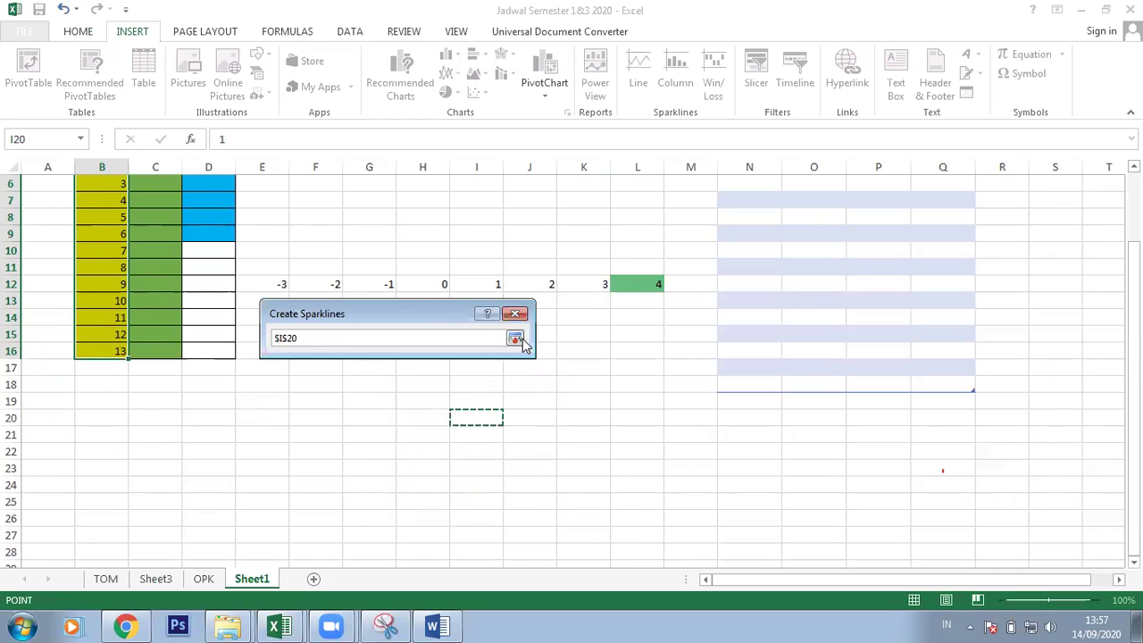
click(516, 339)
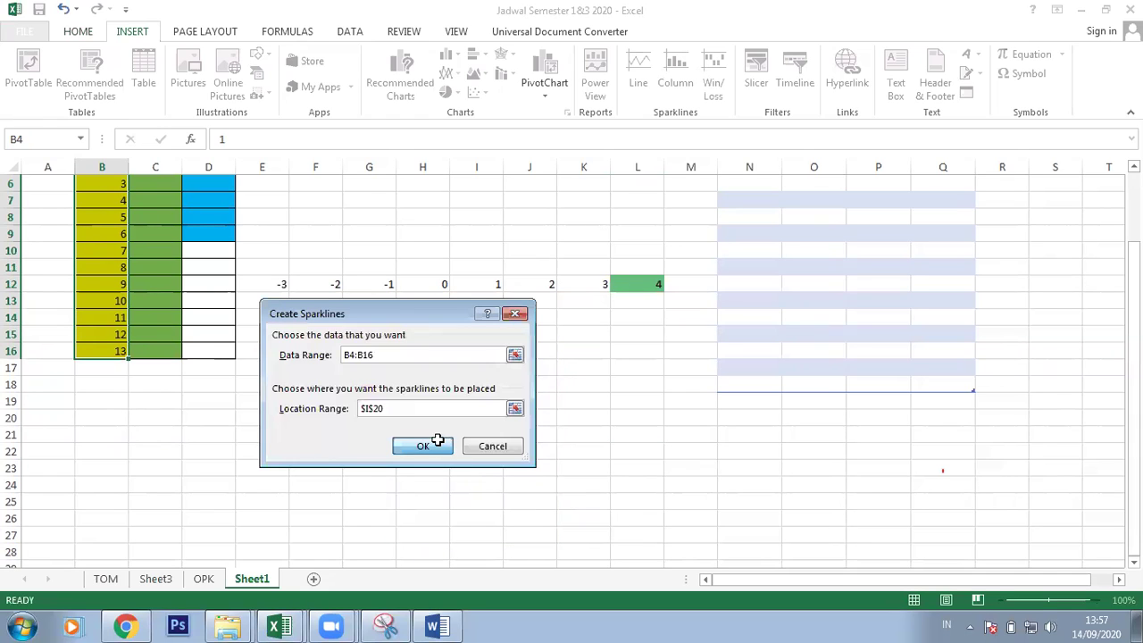
click(439, 444)
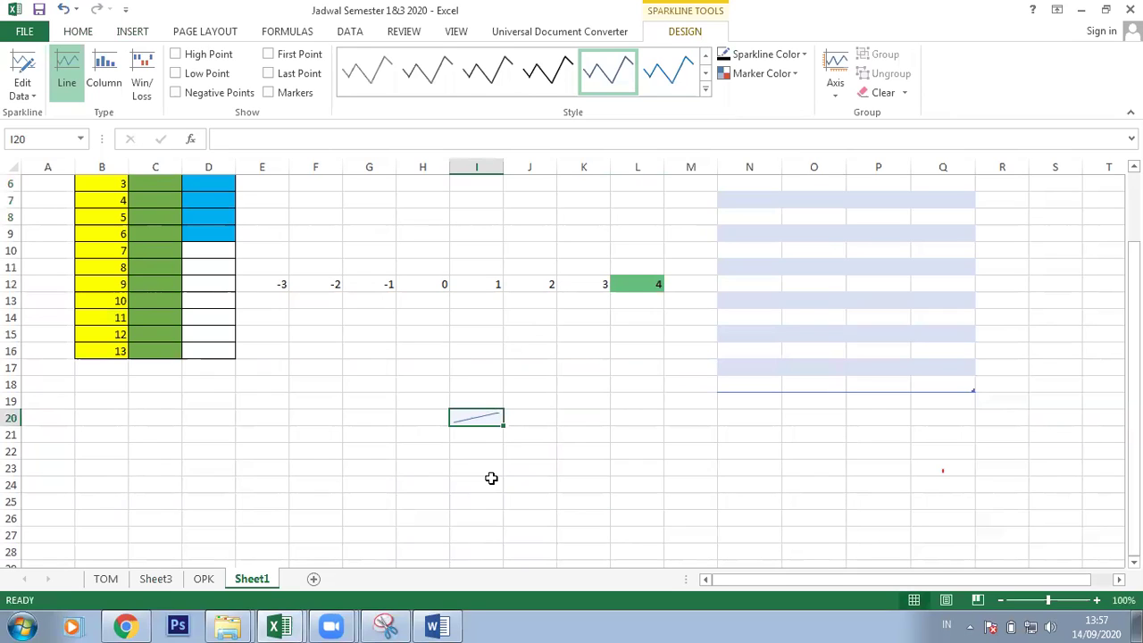
click(491, 478)
click(482, 418)
scroll(117, 319, up, 2)
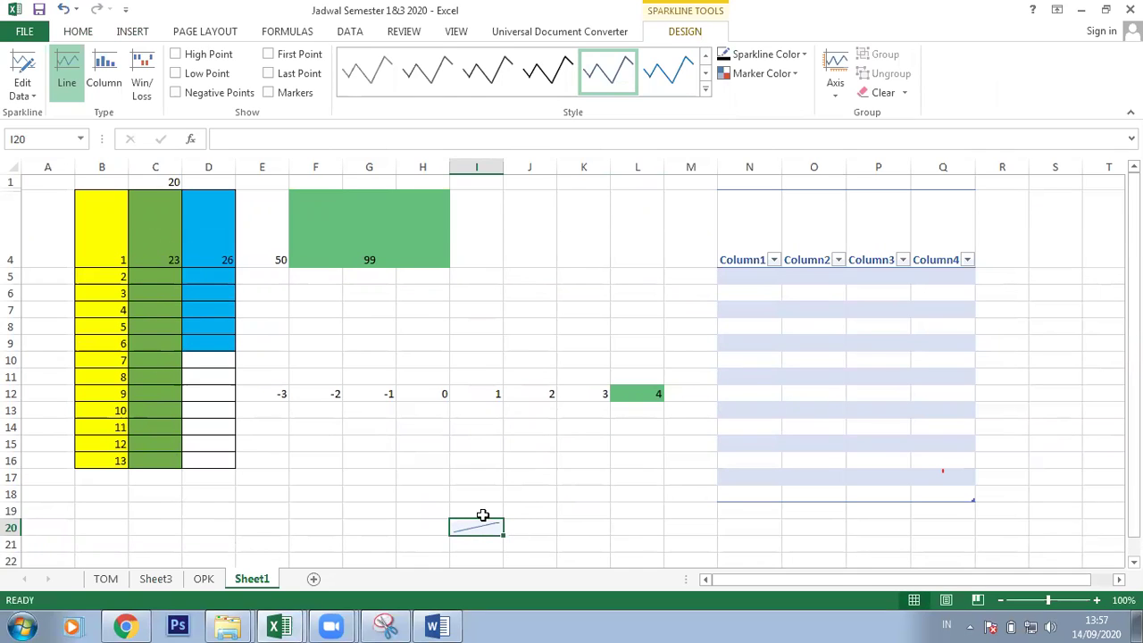
drag(472, 515, 499, 536)
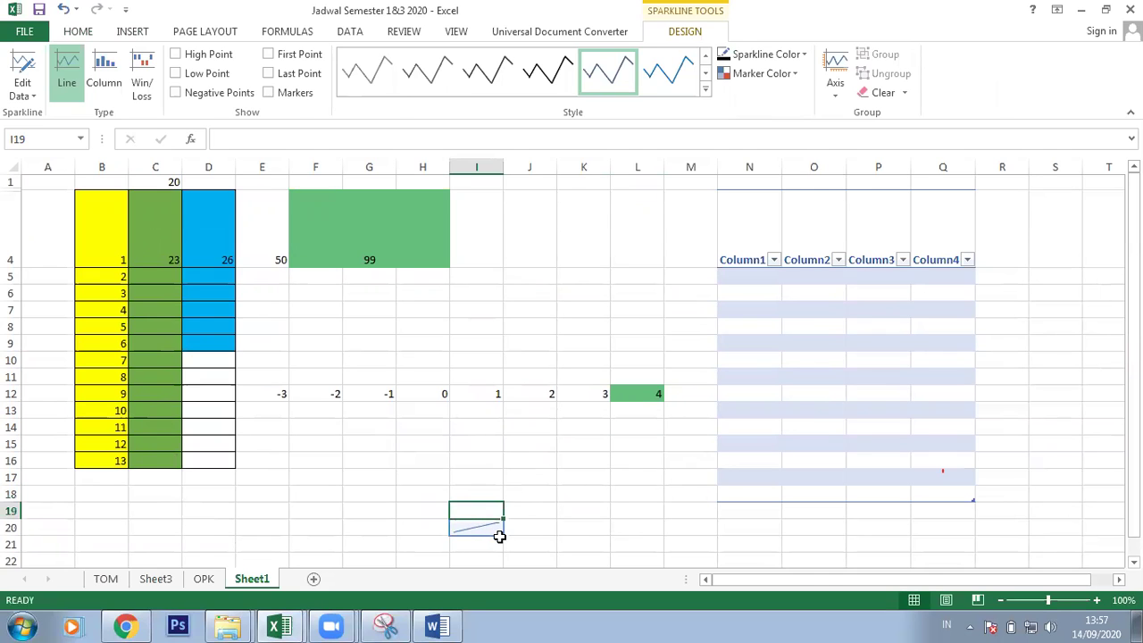
click(562, 510)
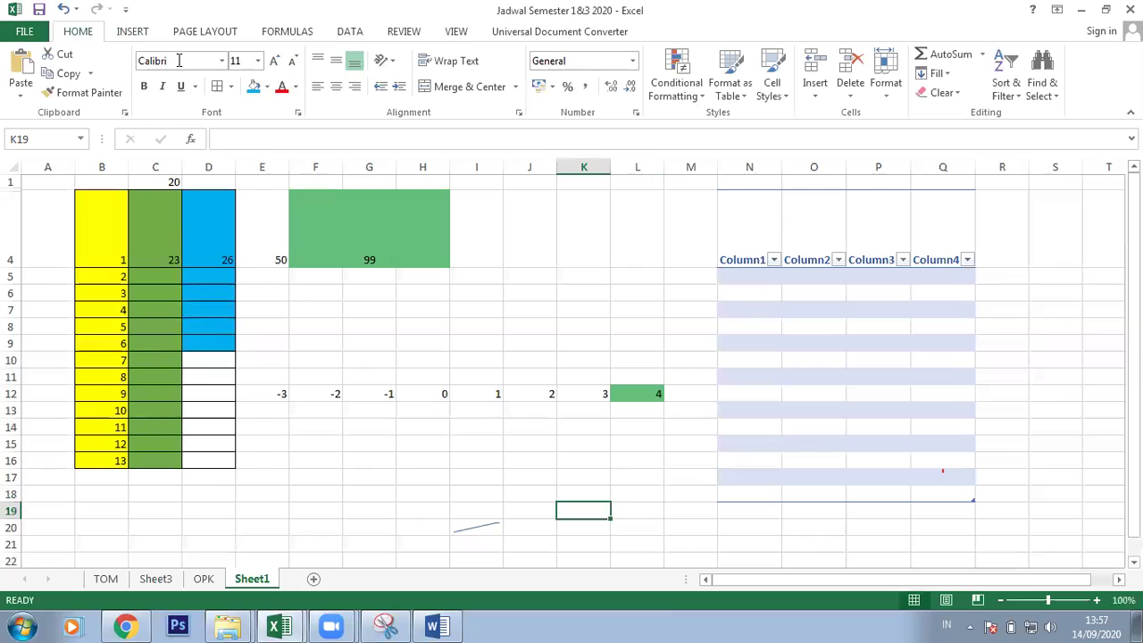
Step: Insert a 2-D pie chart from B4:B16 and shift the pie slightly down and right within its chart area
click(138, 34)
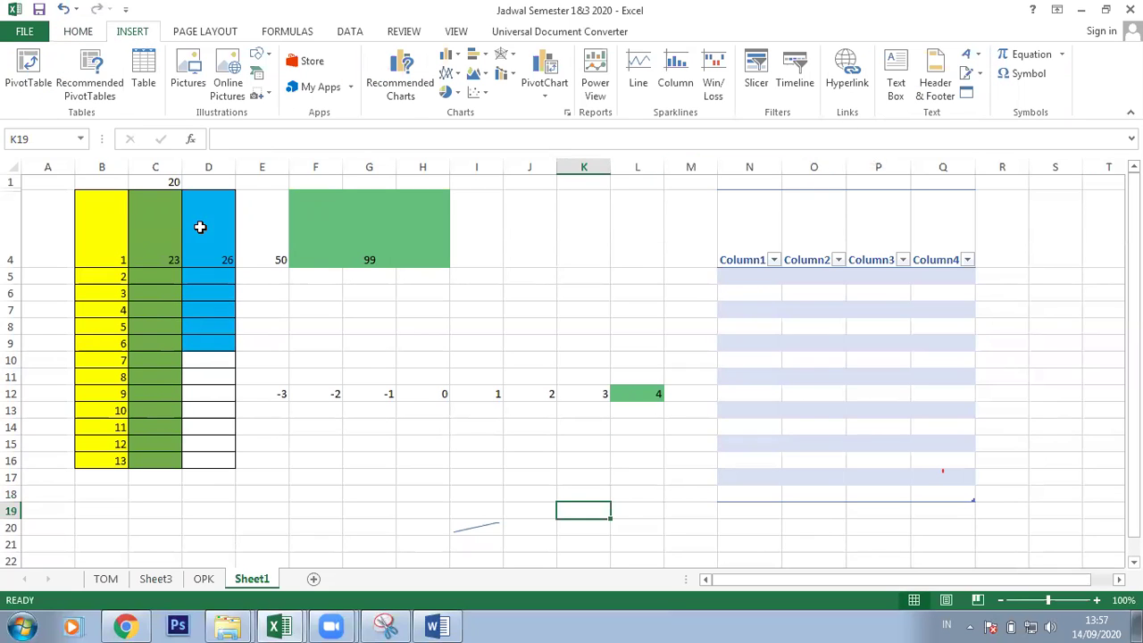
click(105, 214)
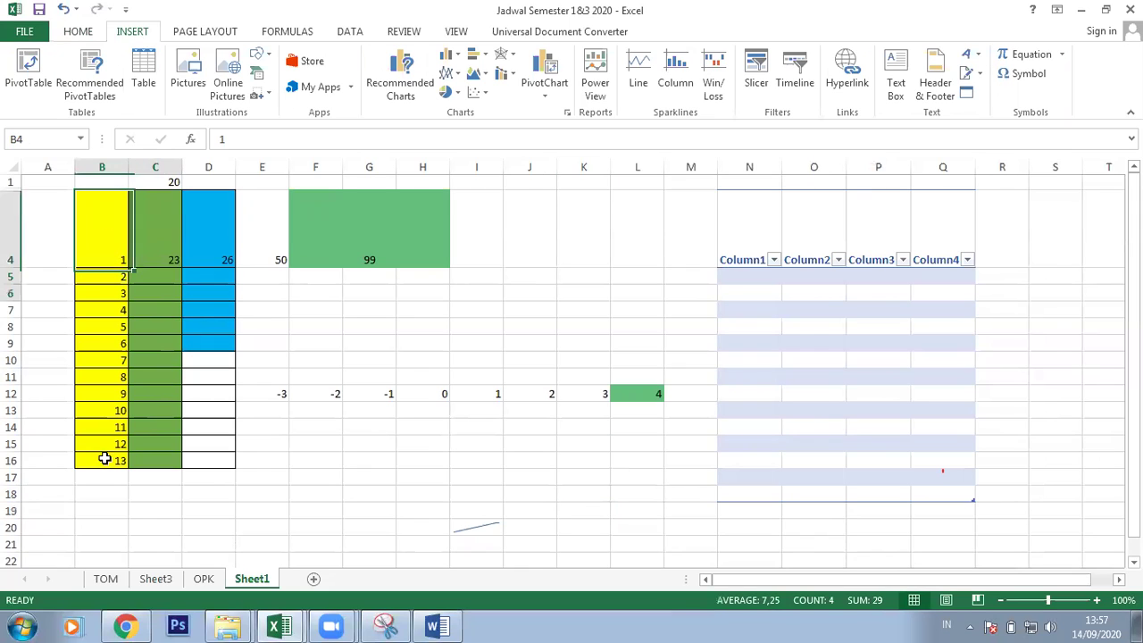
shift+click(105, 459)
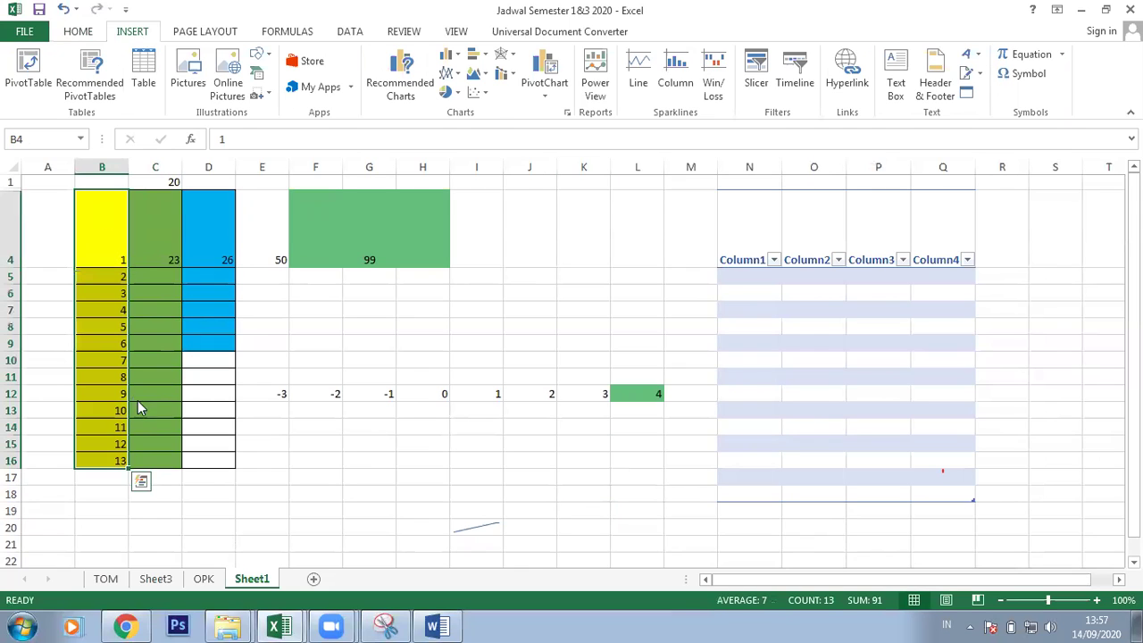
click(453, 94)
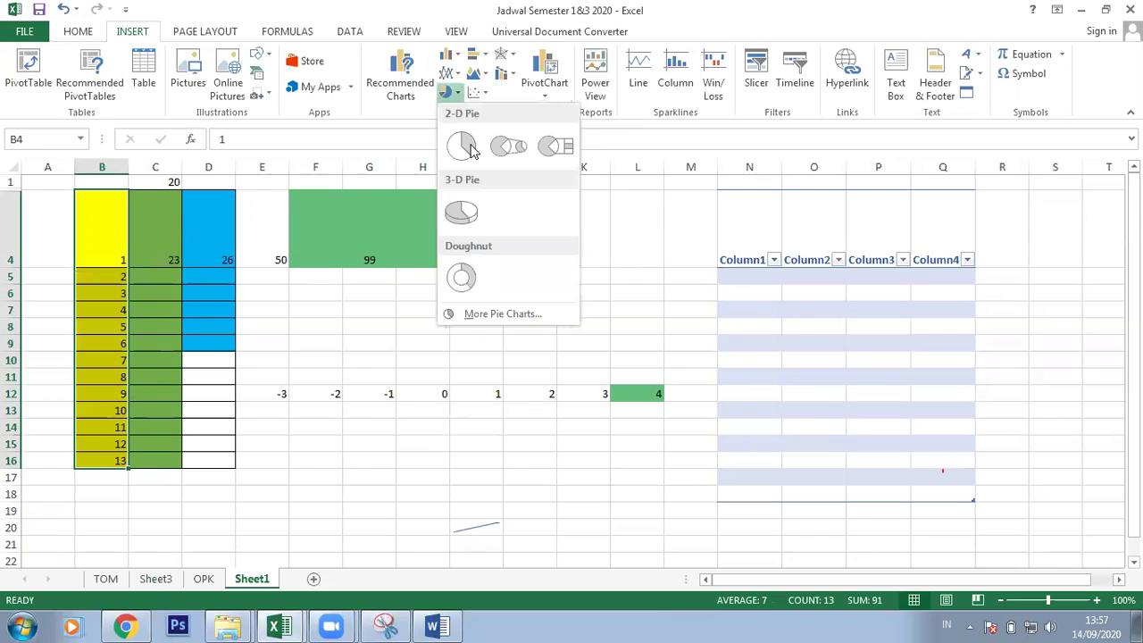
click(463, 148)
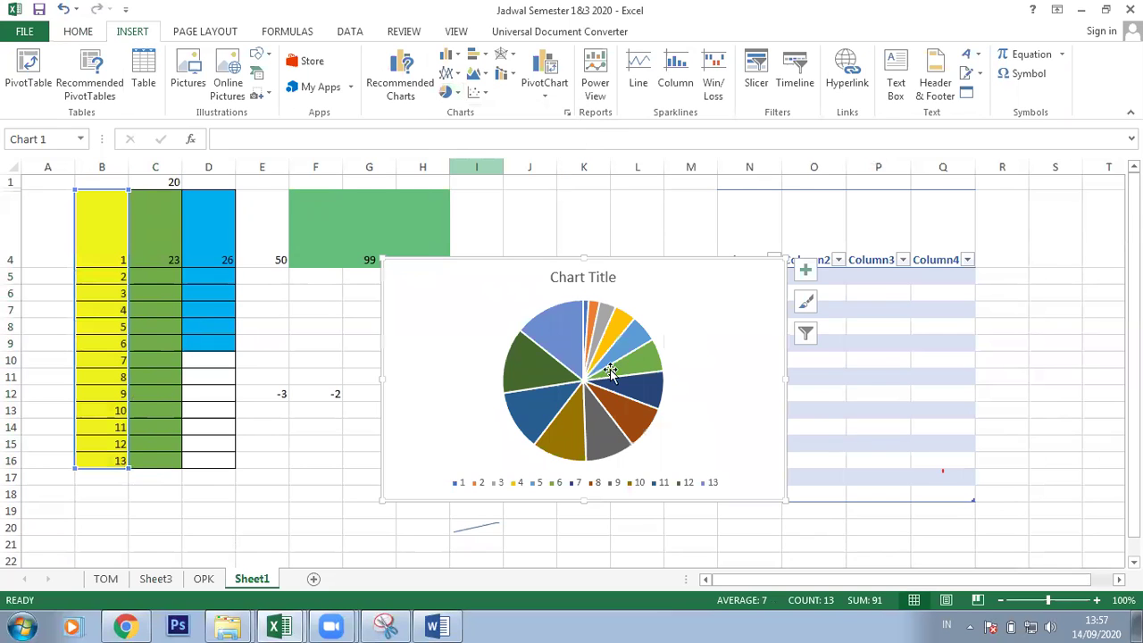
drag(642, 304, 666, 363)
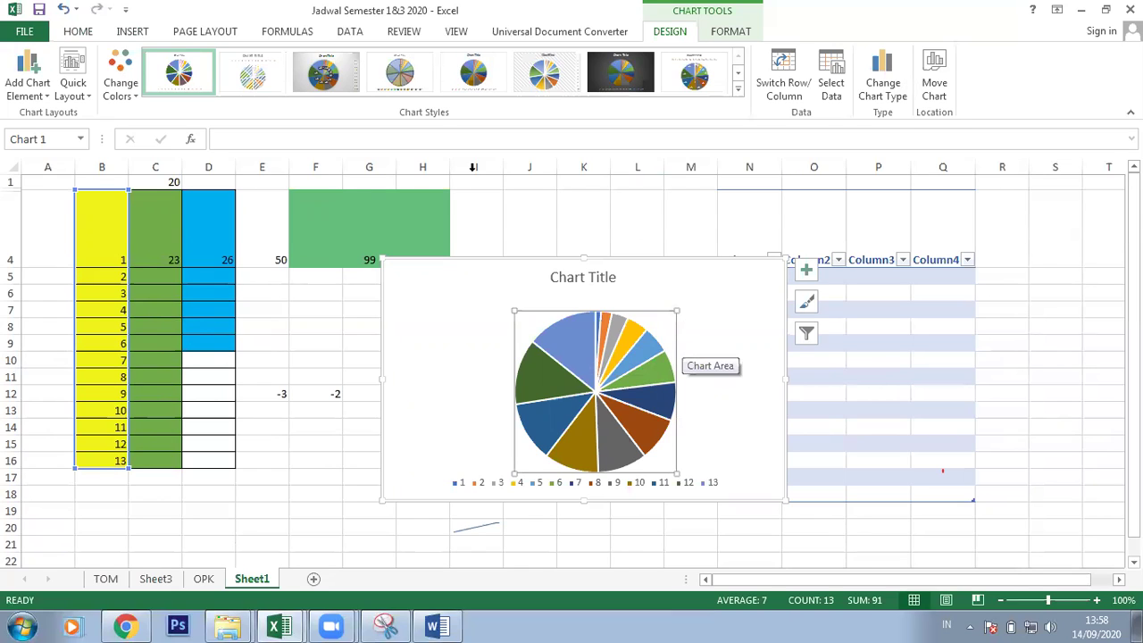
Step: Set range A1:E16 as the sheet's print area and deselect the range
click(143, 33)
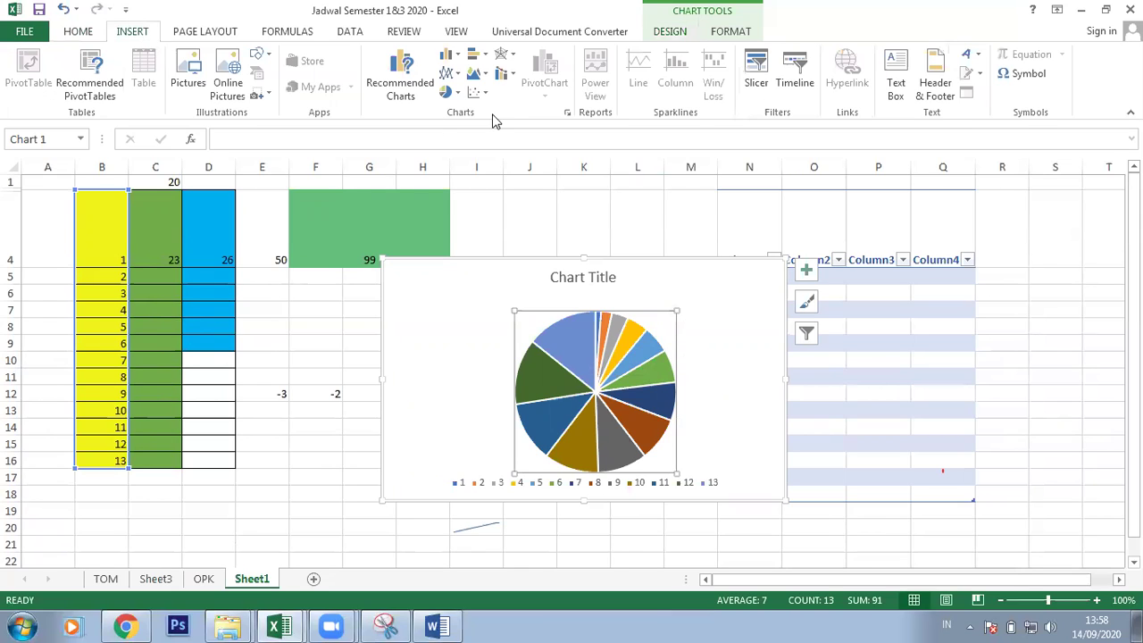
click(207, 36)
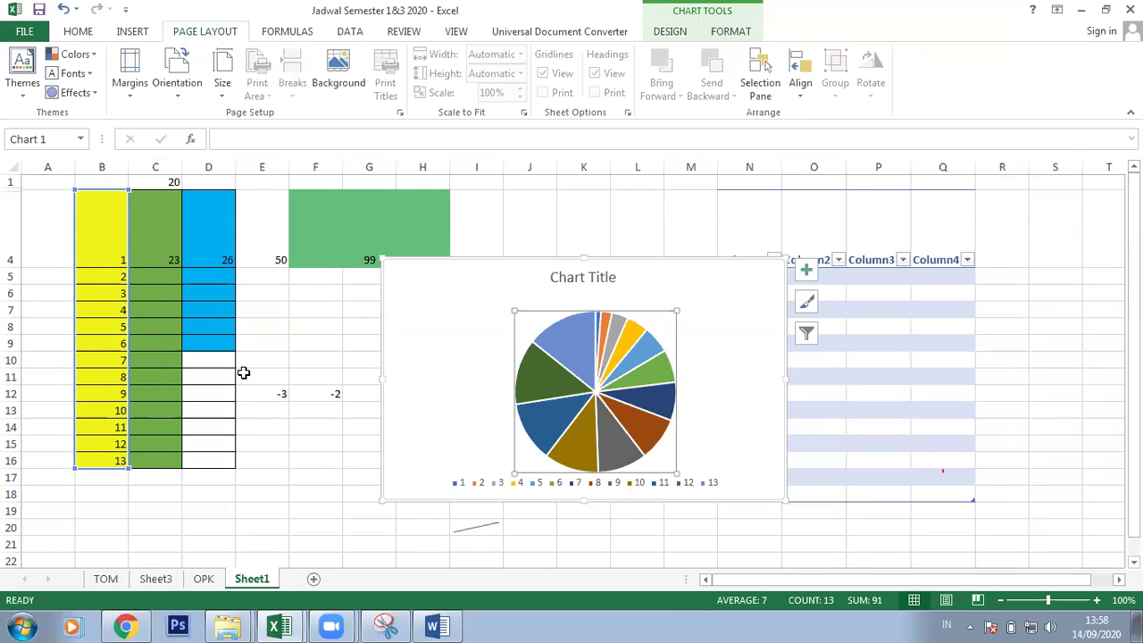
click(187, 358)
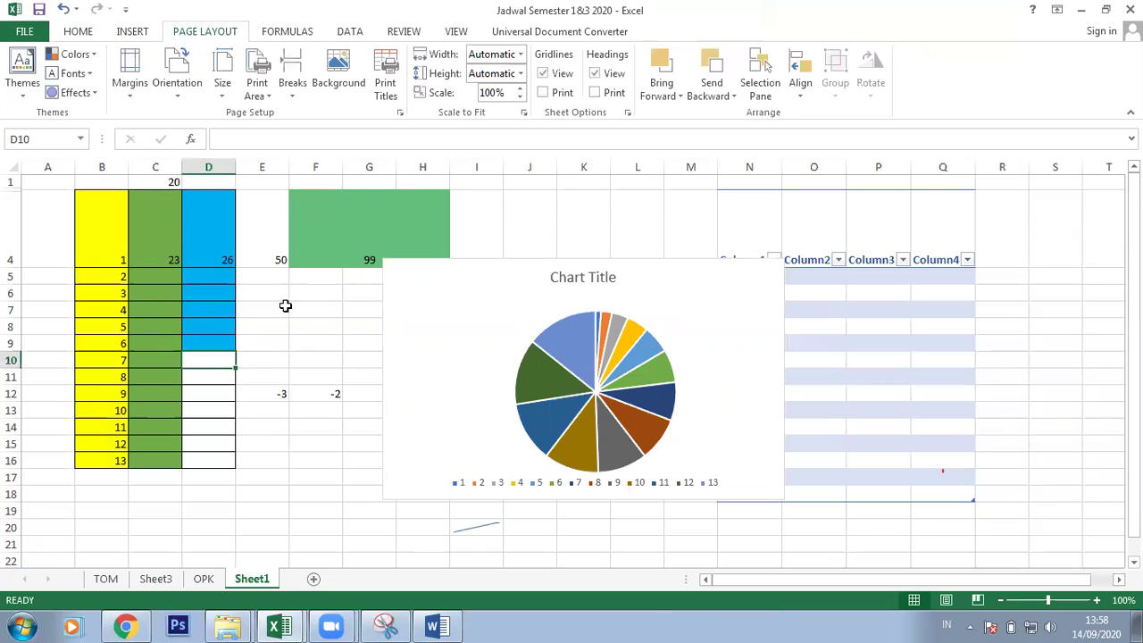
drag(66, 186, 280, 462)
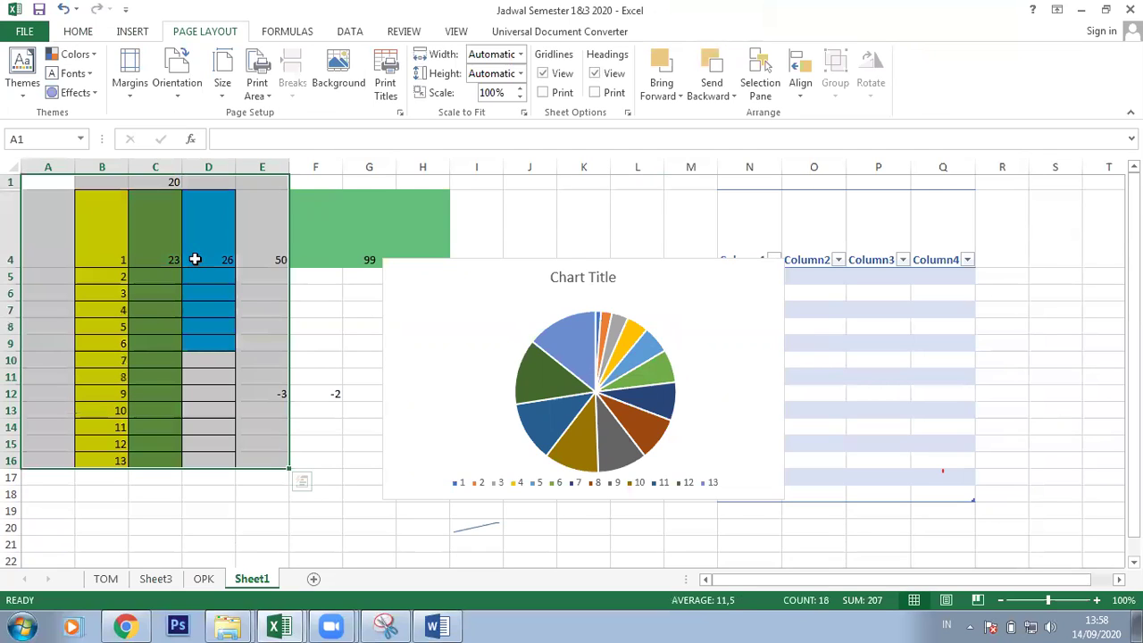
click(259, 91)
click(277, 121)
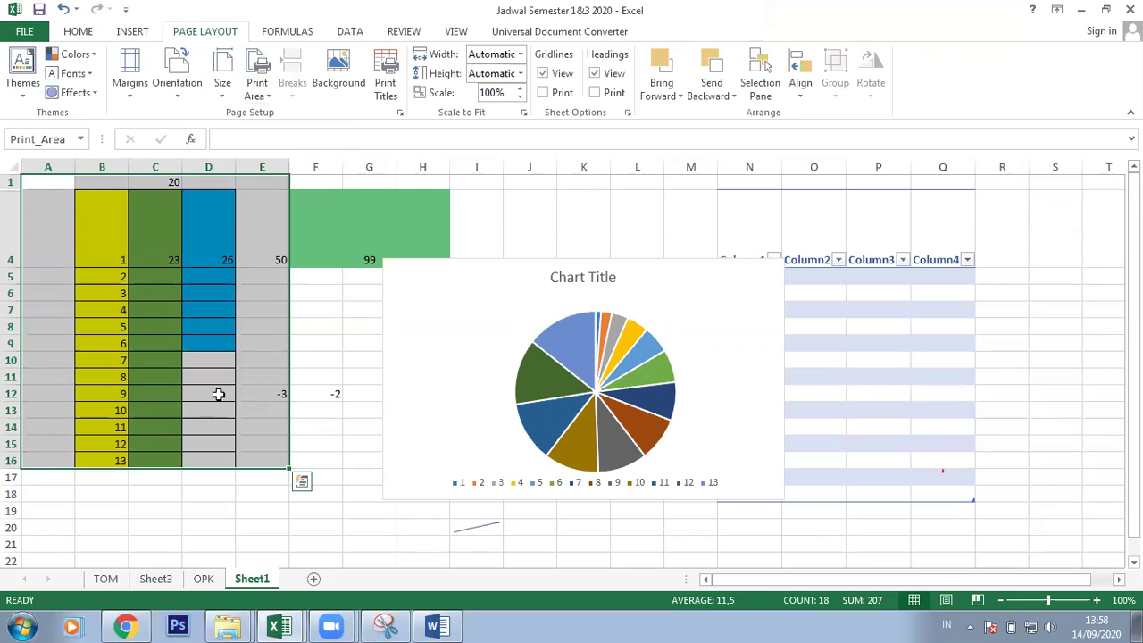
click(252, 227)
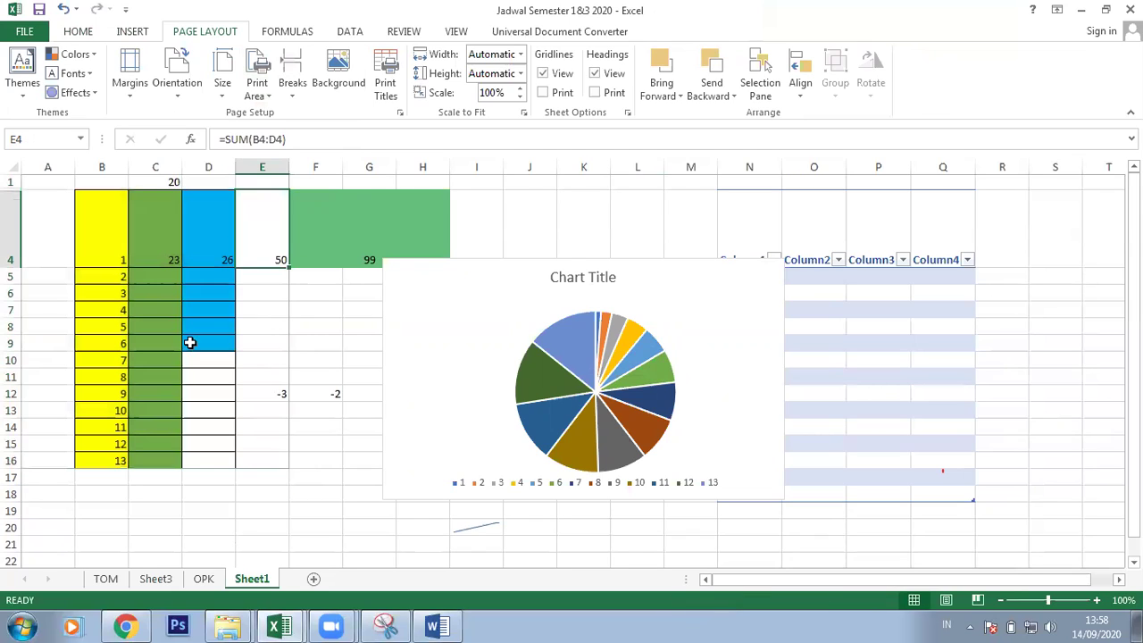
click(262, 360)
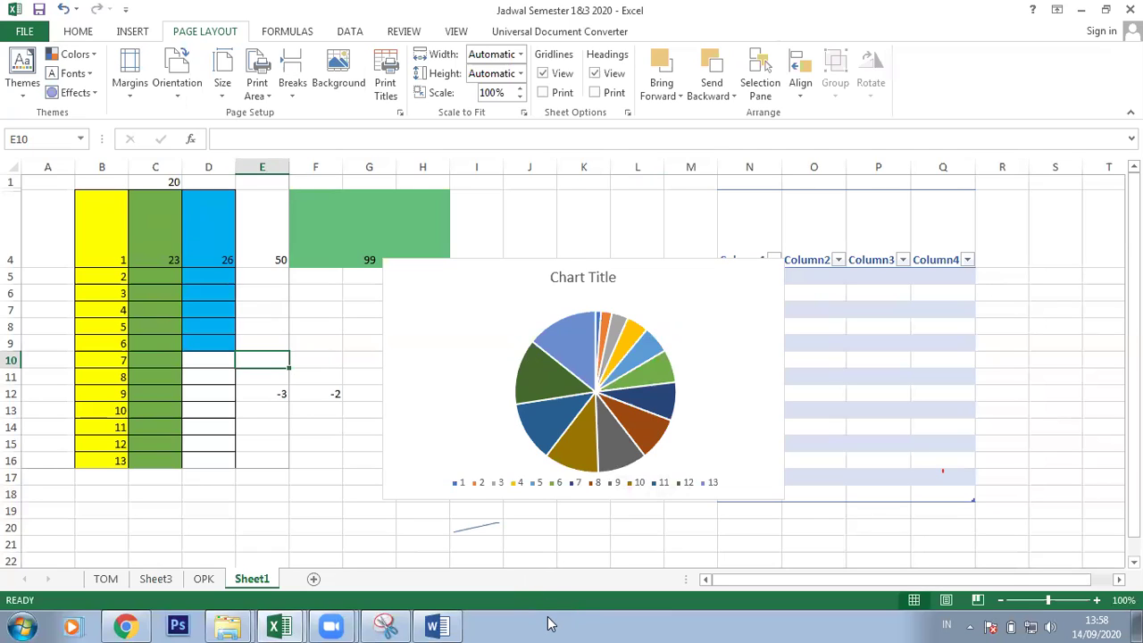
mouse_move(427, 625)
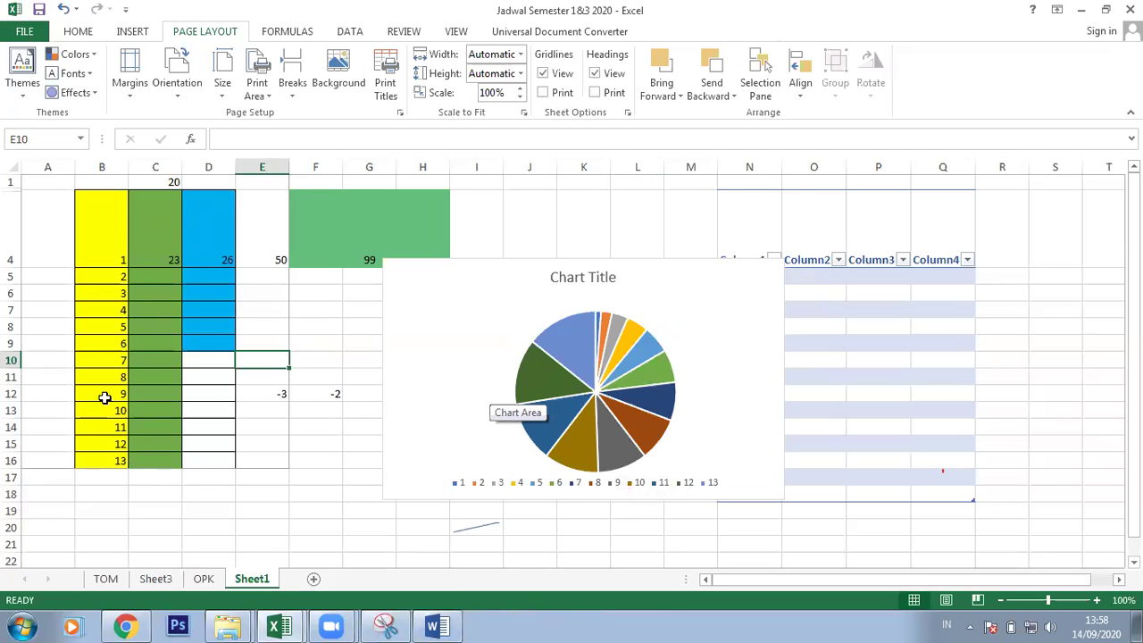
drag(115, 248, 111, 360)
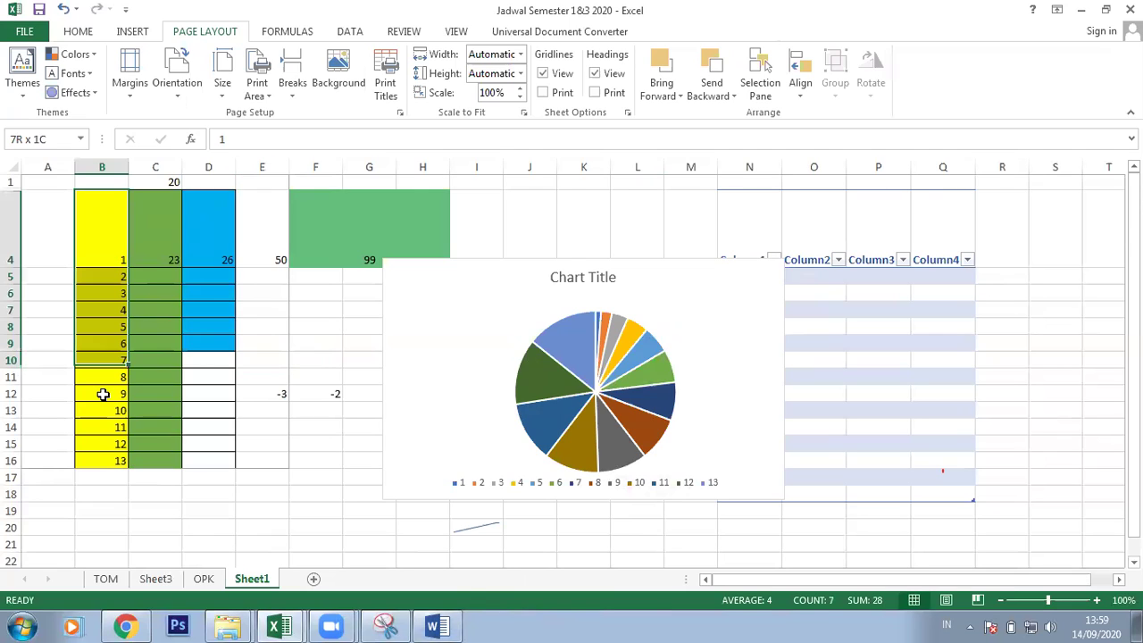
drag(128, 461, 131, 466)
click(142, 441)
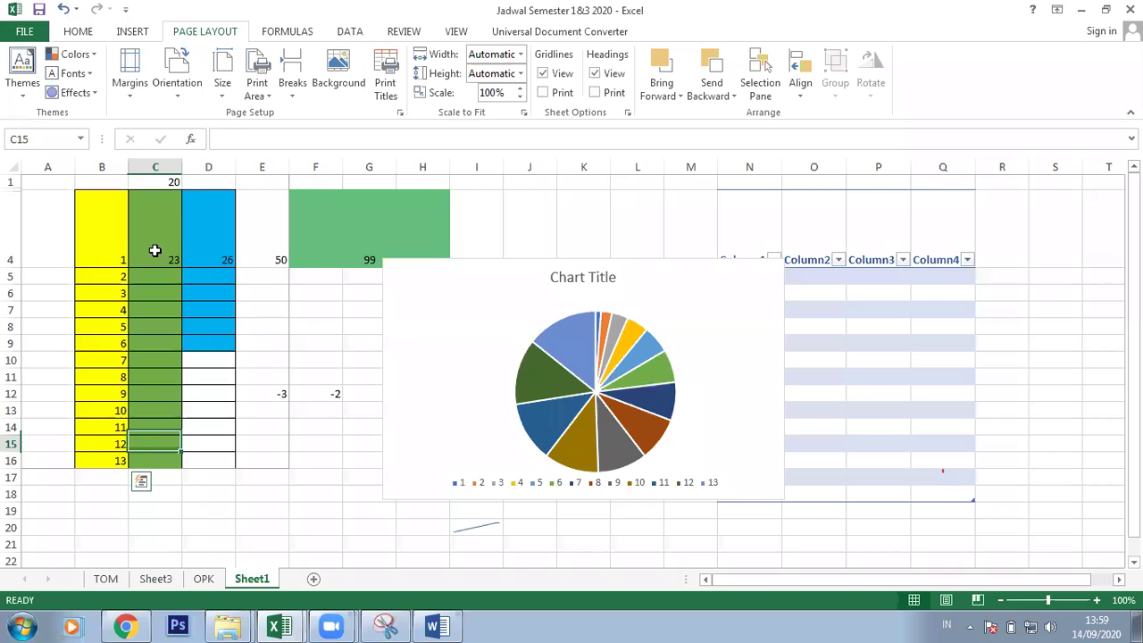
drag(155, 250, 158, 459)
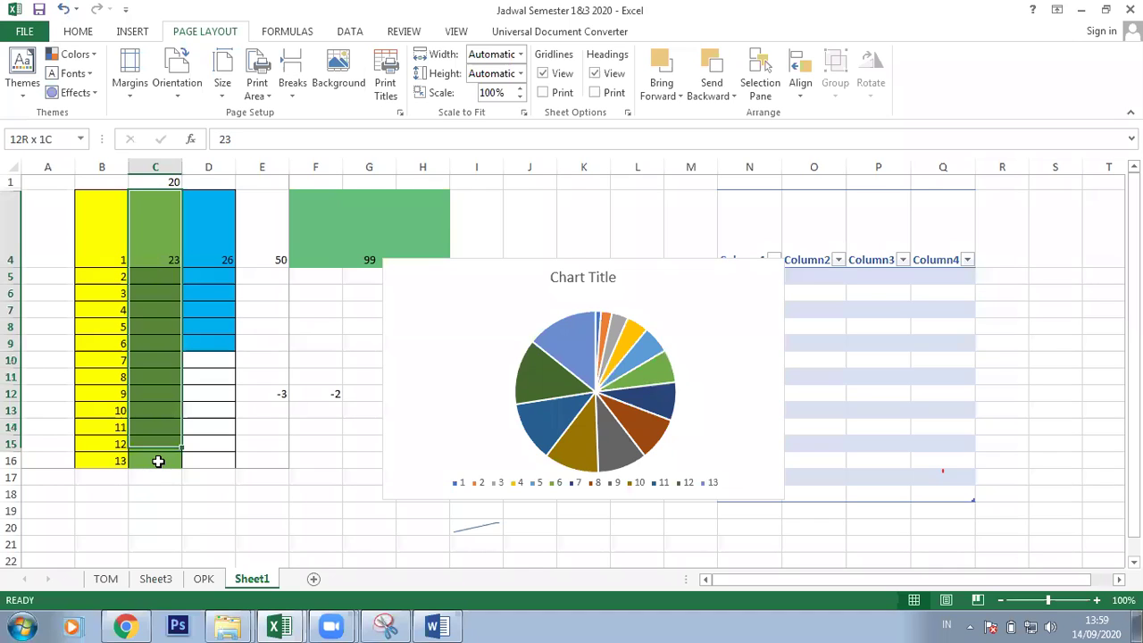
click(120, 249)
shift+click(183, 428)
drag(185, 456, 189, 456)
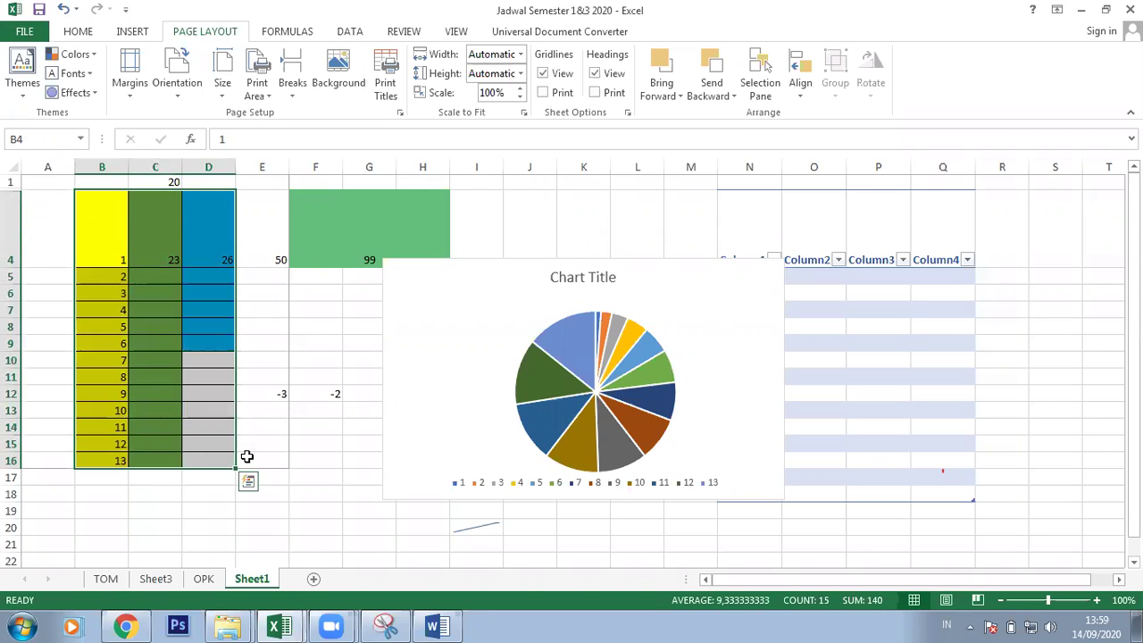
drag(156, 264, 208, 460)
click(208, 461)
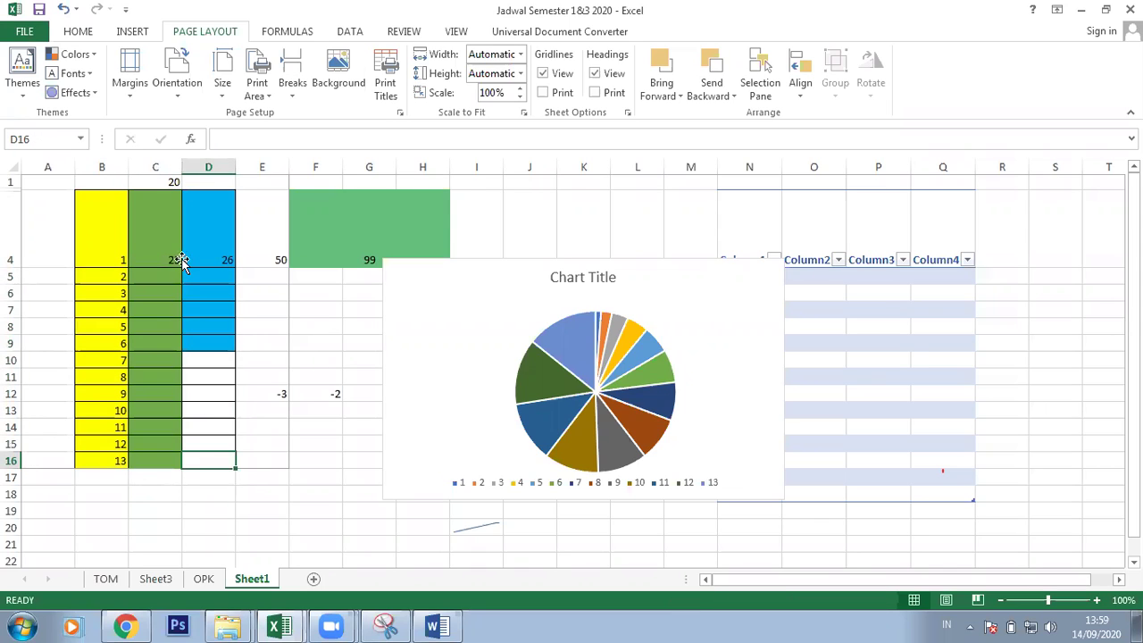
click(156, 243)
click(104, 360)
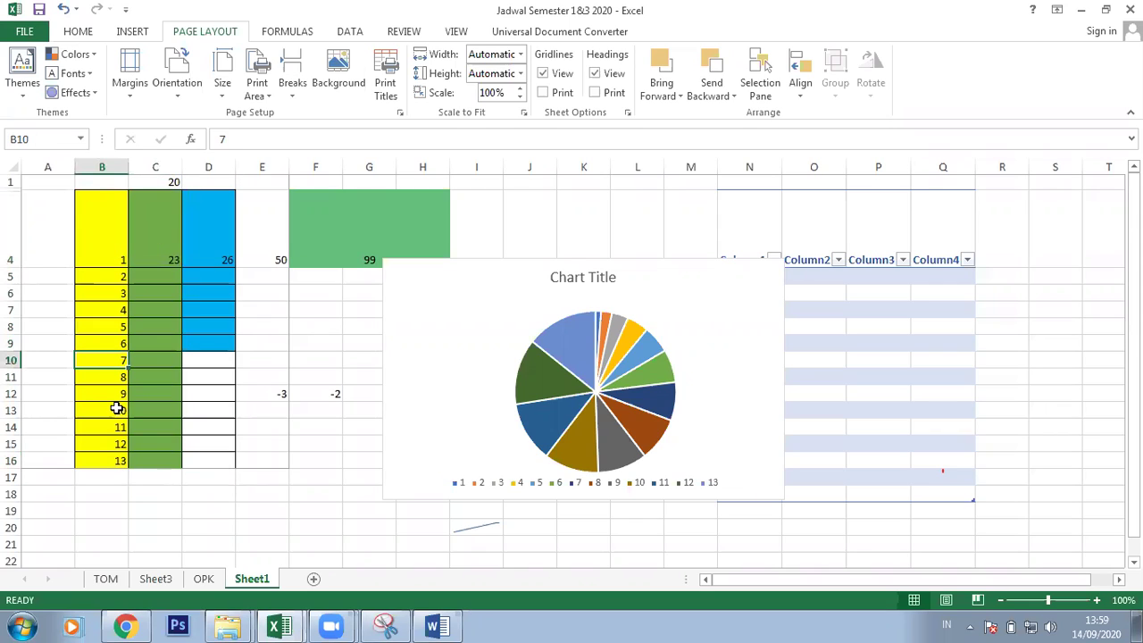
key(Down)
key(Down)
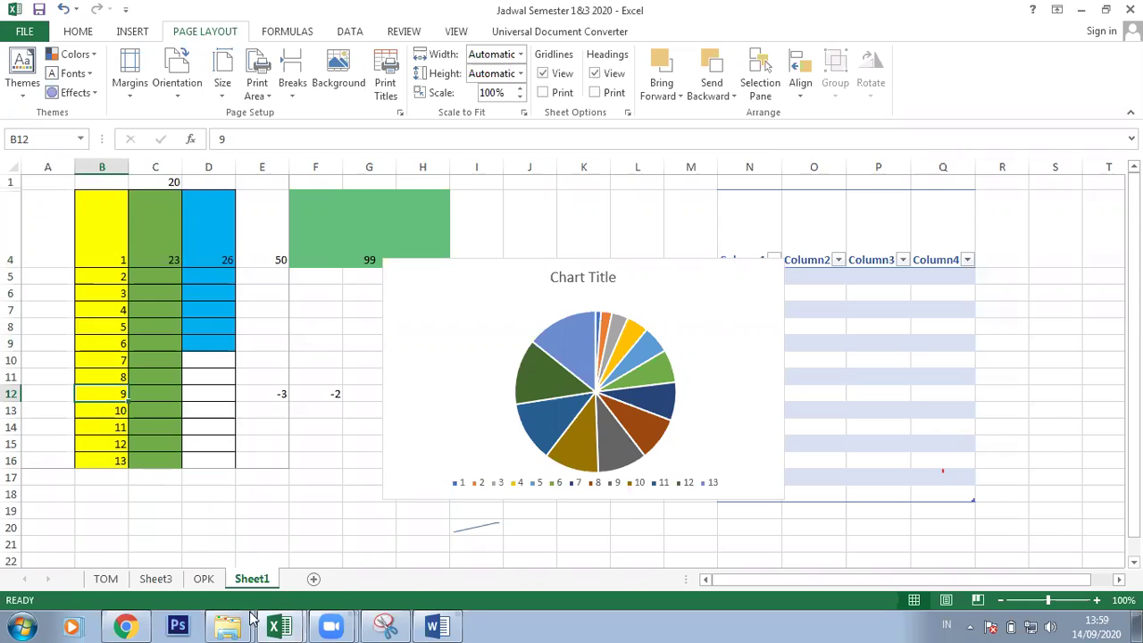
mouse_move(251, 617)
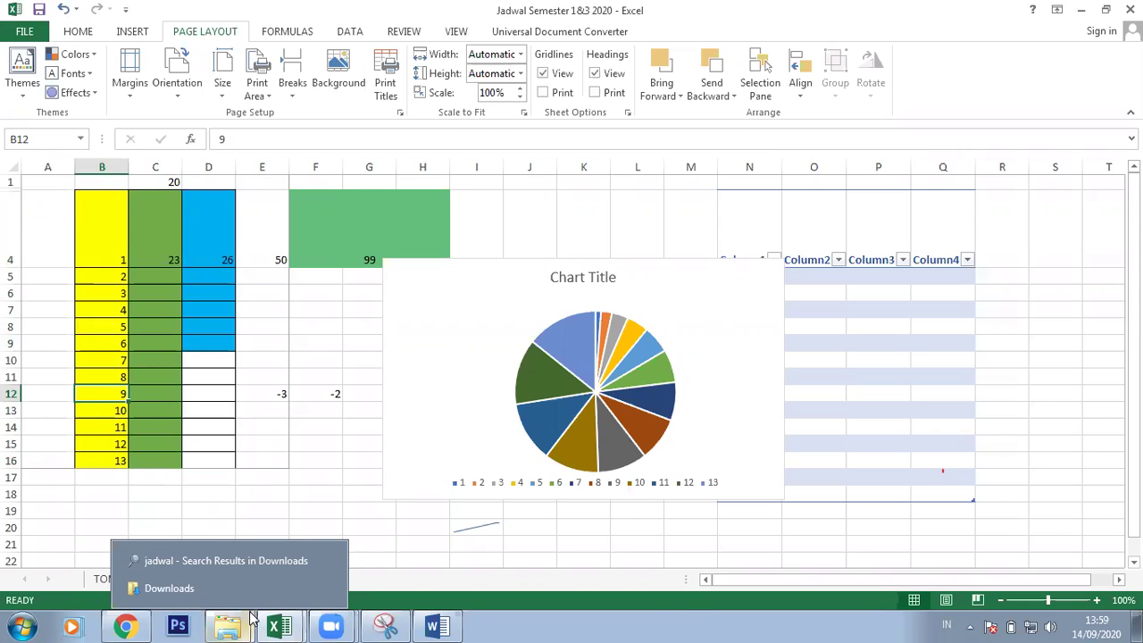
mouse_move(346, 611)
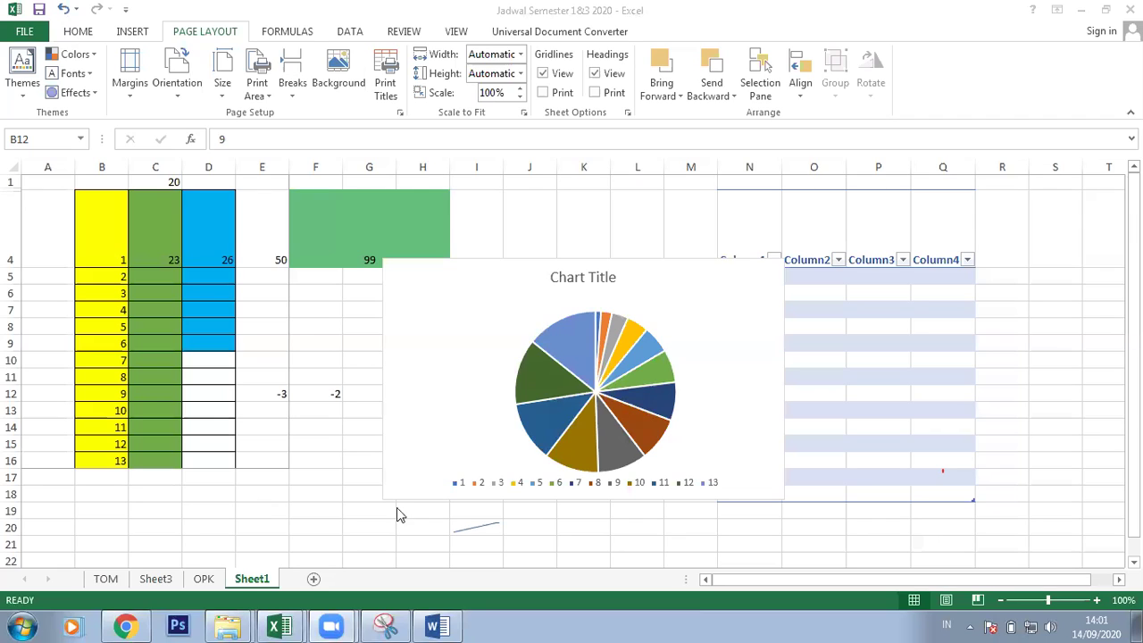
Step: Switch to the Downloads window in Windows Explorer, dismiss the AutoPlay prompt and open the KERJAAN (H:) drive
mouse_move(250, 625)
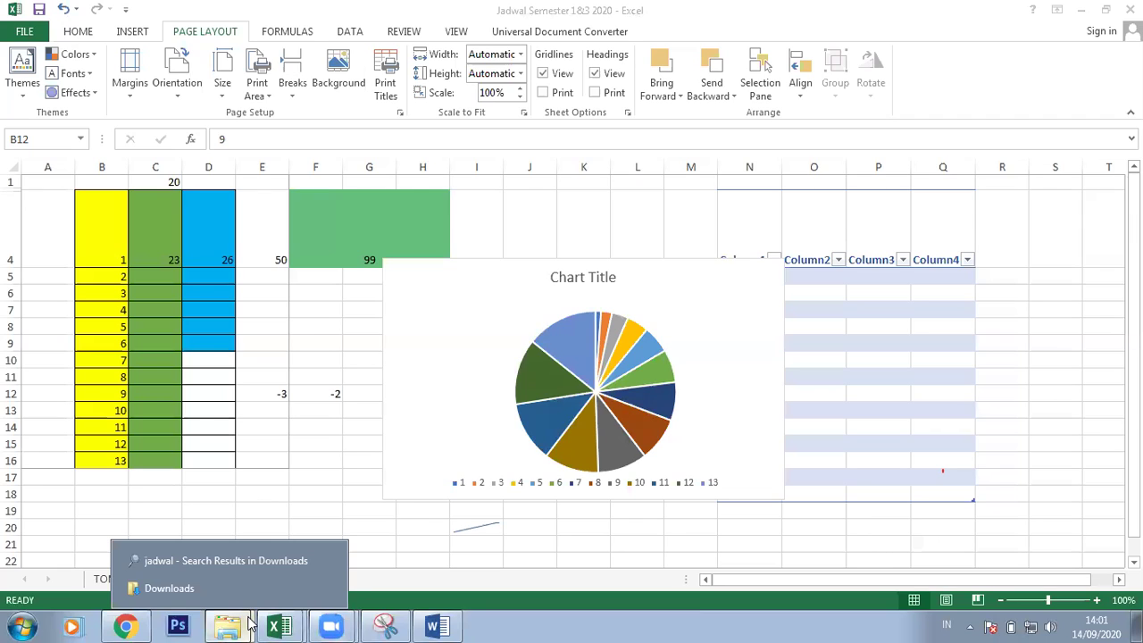
click(238, 592)
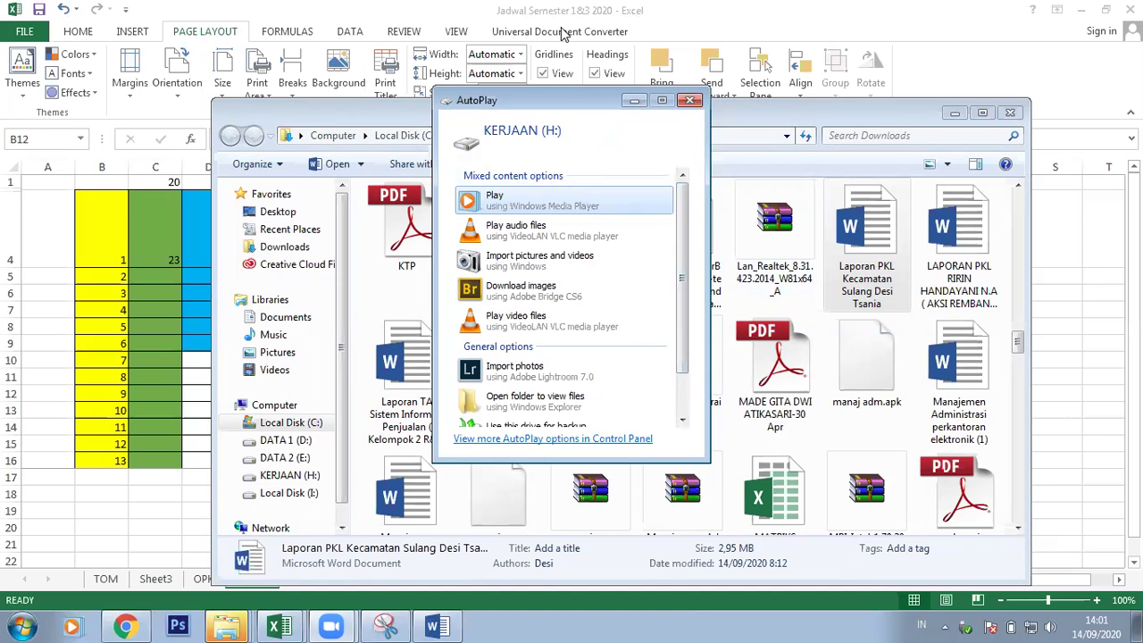
click(689, 100)
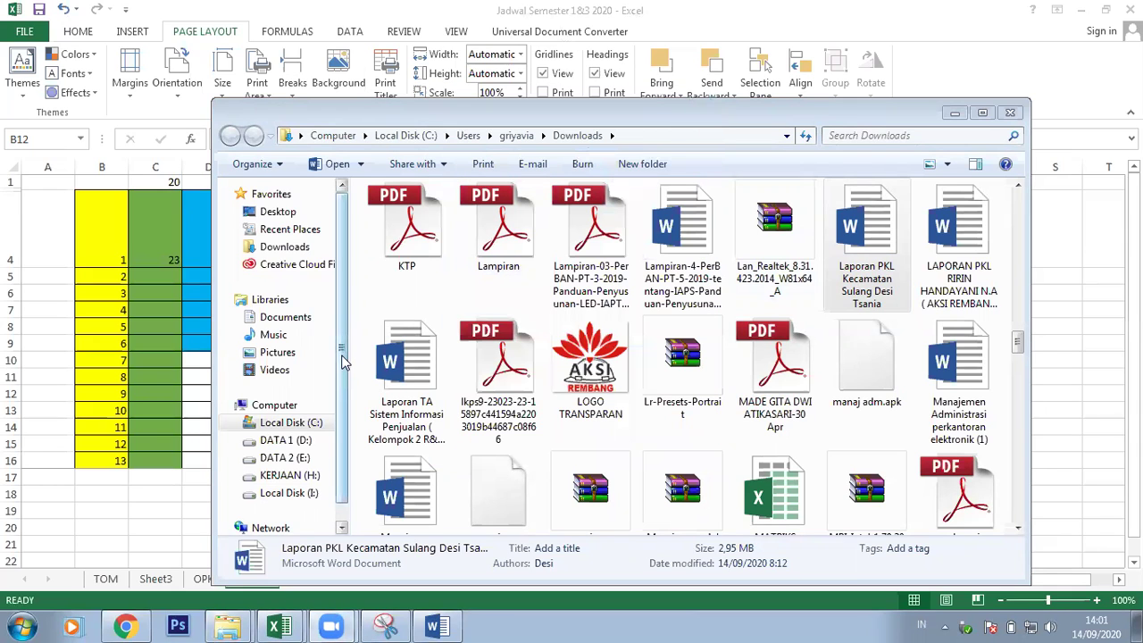
drag(344, 362, 348, 395)
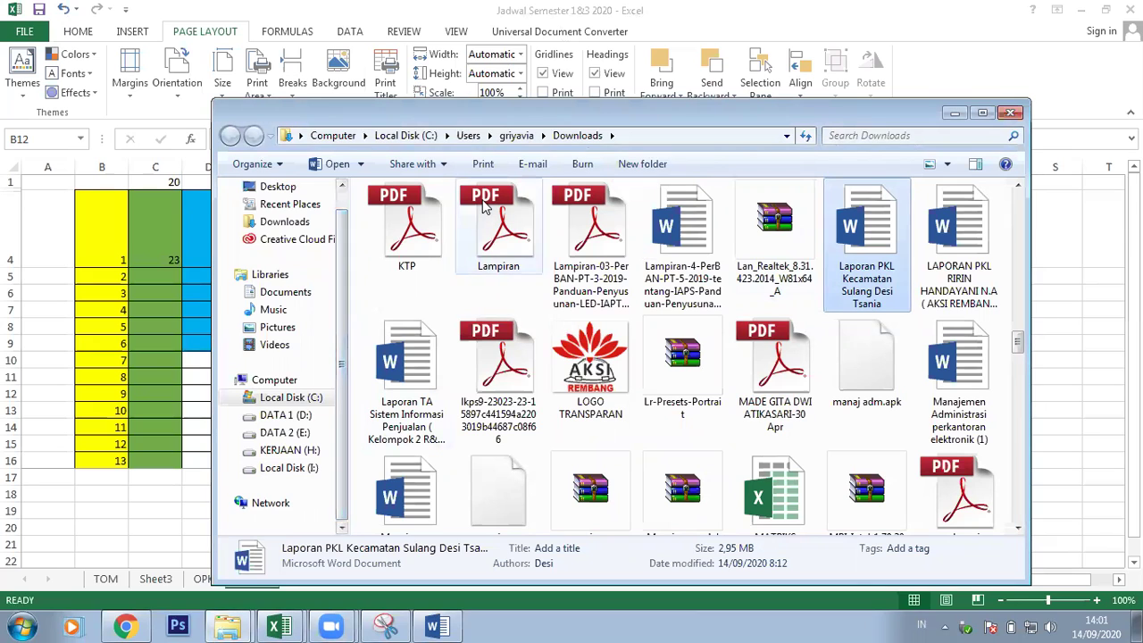
click(299, 466)
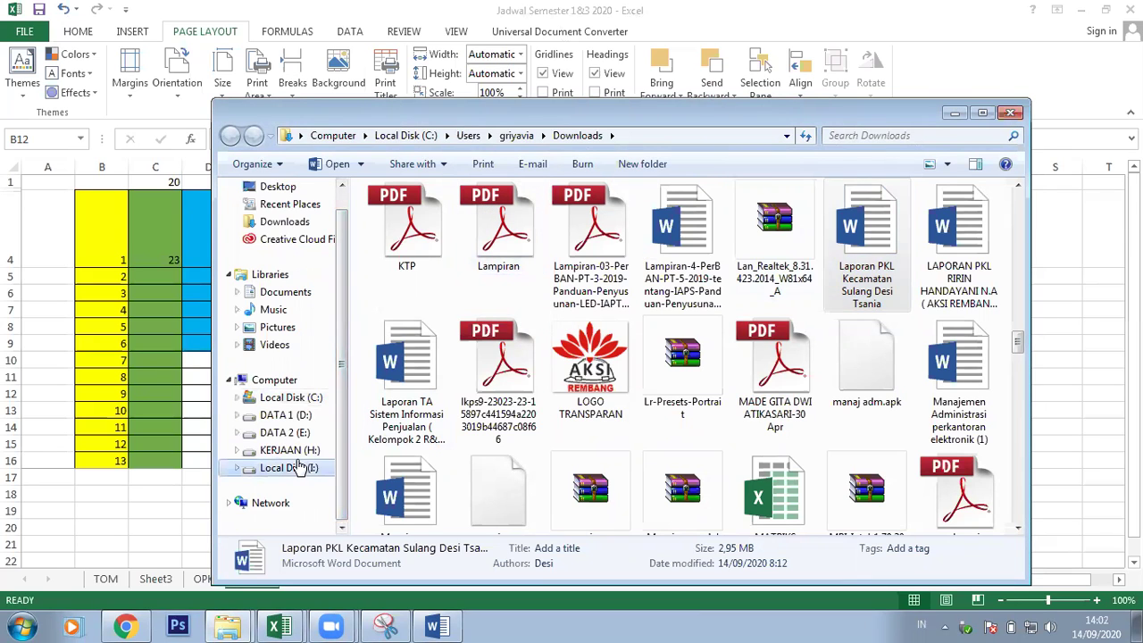
click(298, 454)
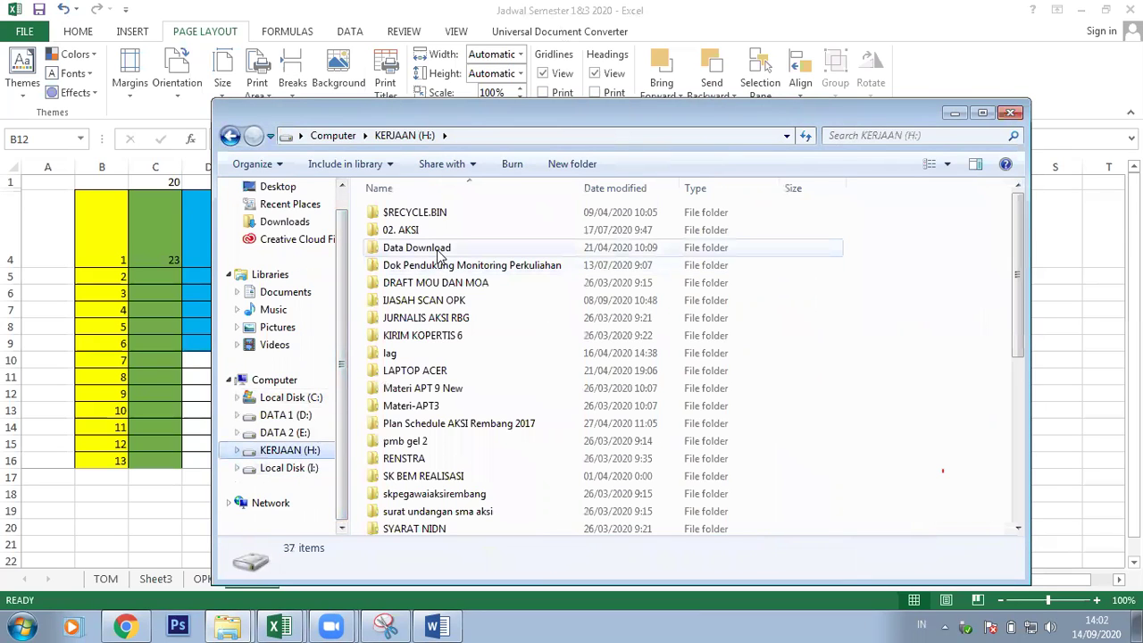
Step: Open the KURIKULUM OPK FIX 2017 folder inside 02. AKSI on the KERJAAN drive
click(440, 232)
double_click(440, 230)
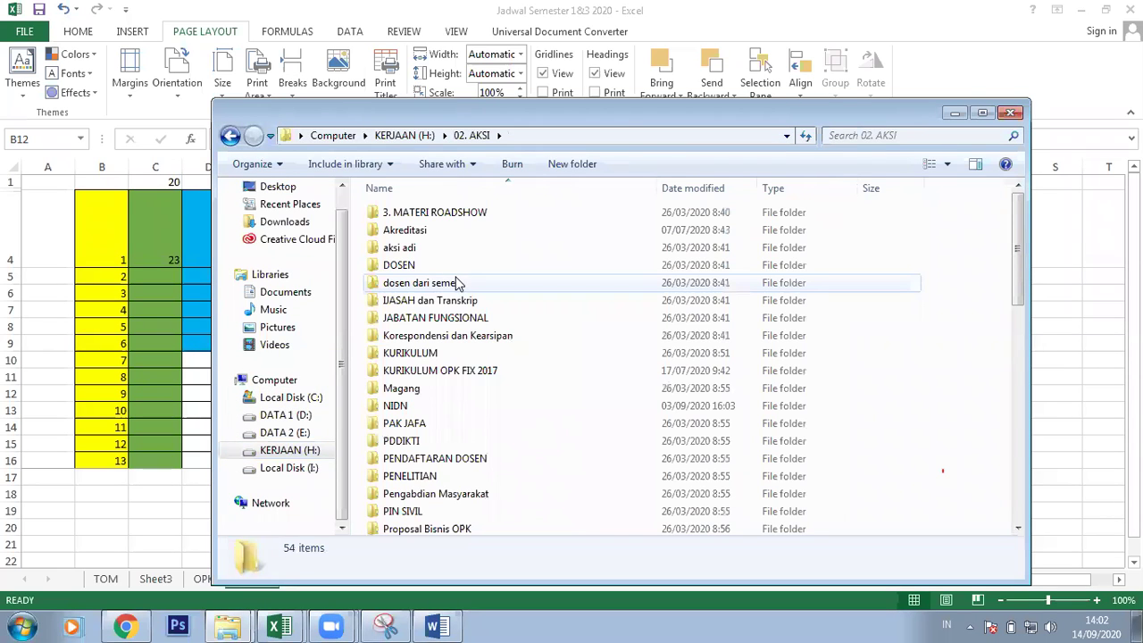
double_click(504, 376)
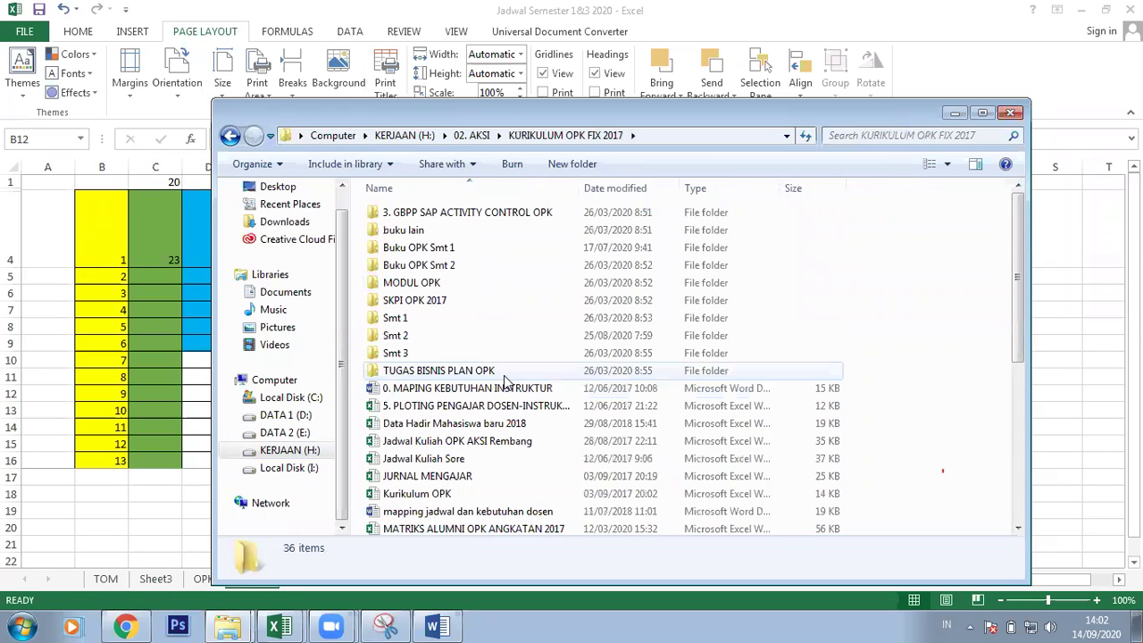
Step: Look through the Buku OPK Smt 1 folder for course material, checking its Analisis basis data, Sistem _ TI and Sistem database subfolders
double_click(462, 250)
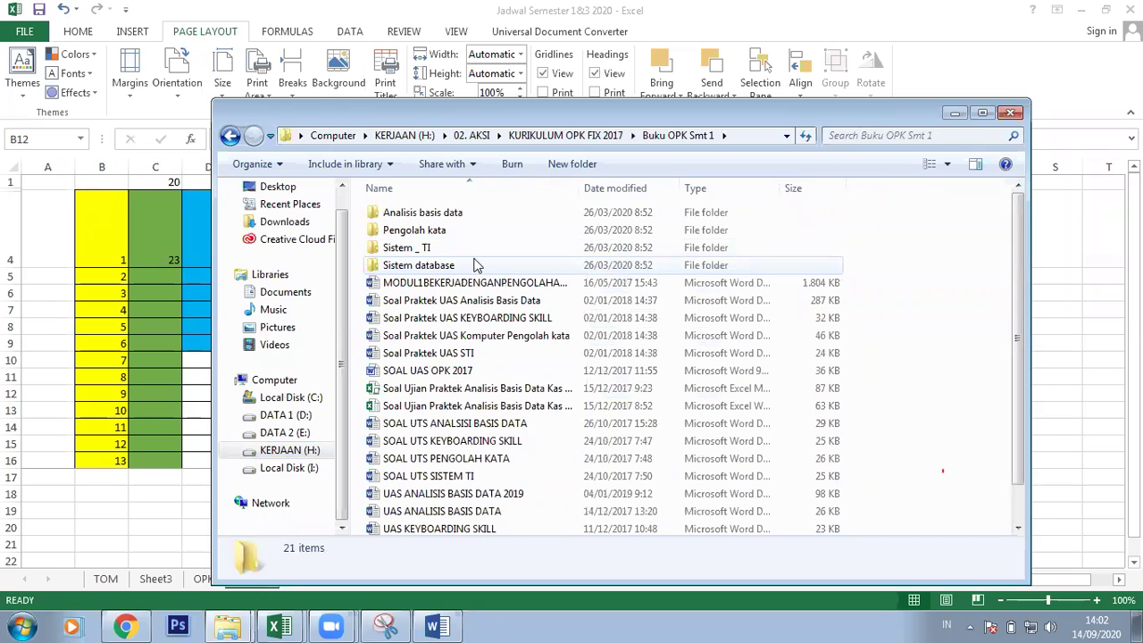
double_click(464, 214)
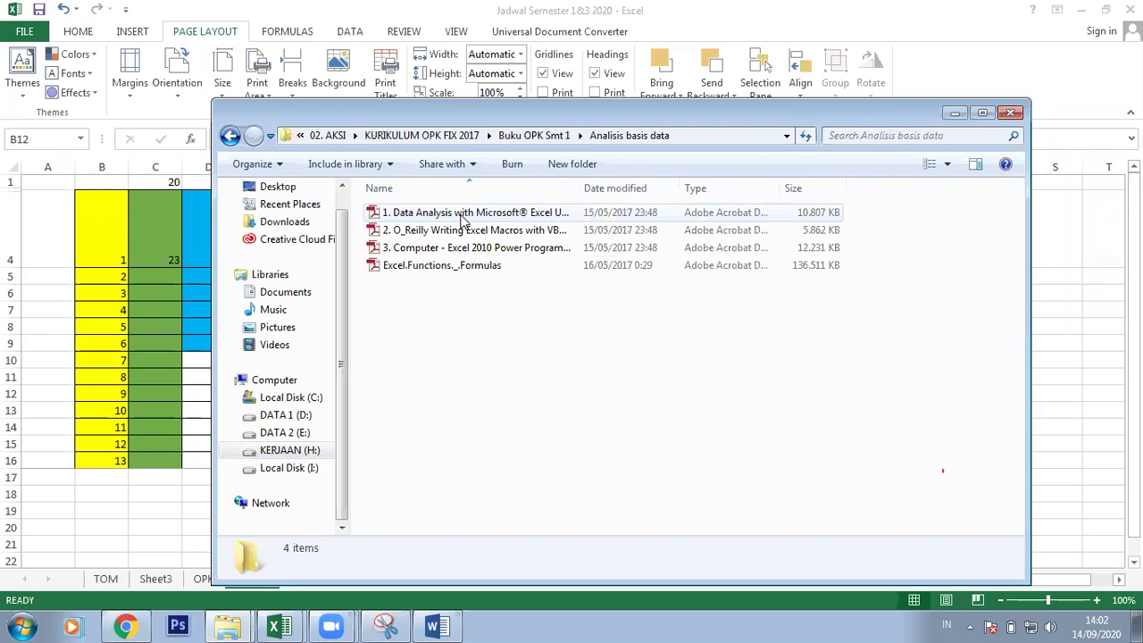
key(BackSpace)
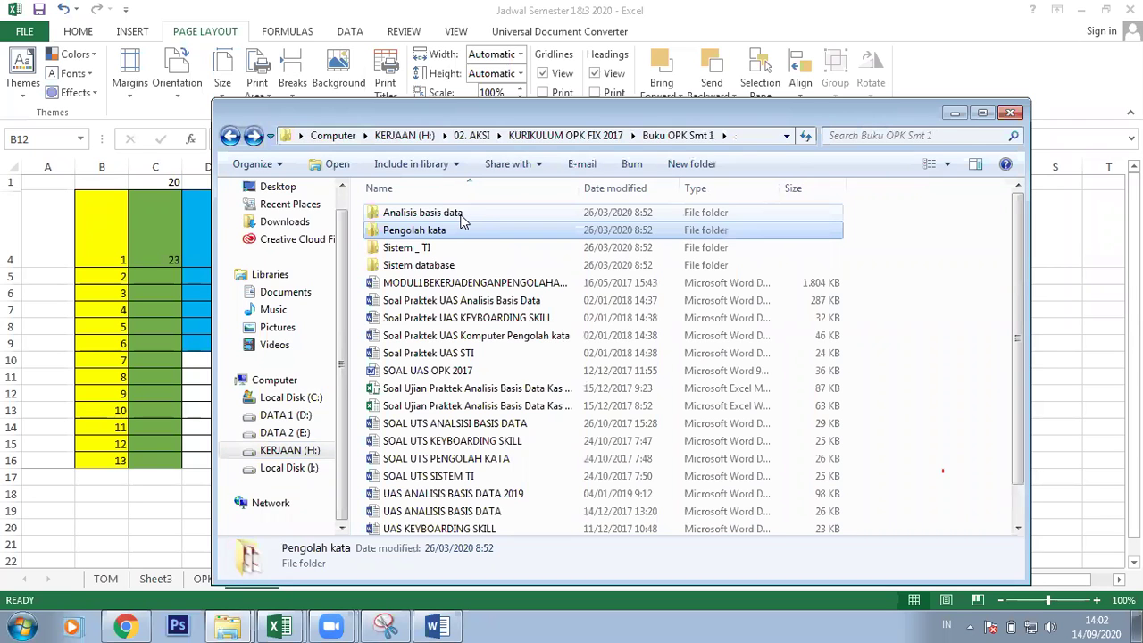
key(Down)
key(Return)
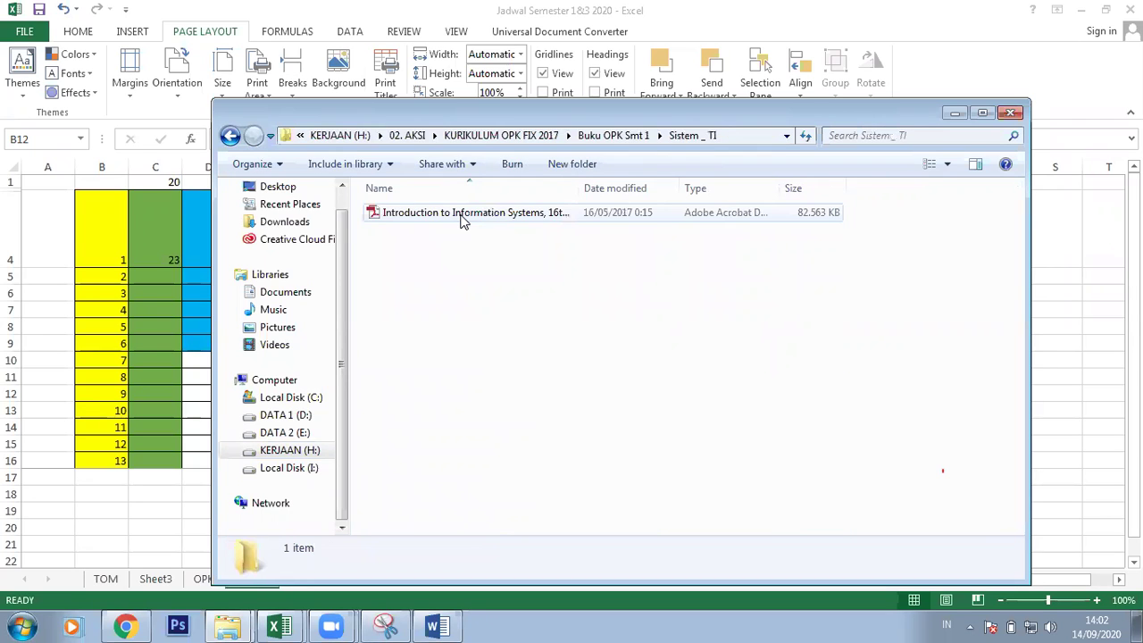
key(BackSpace)
key(Down)
key(Return)
key(BackSpace)
key(Down)
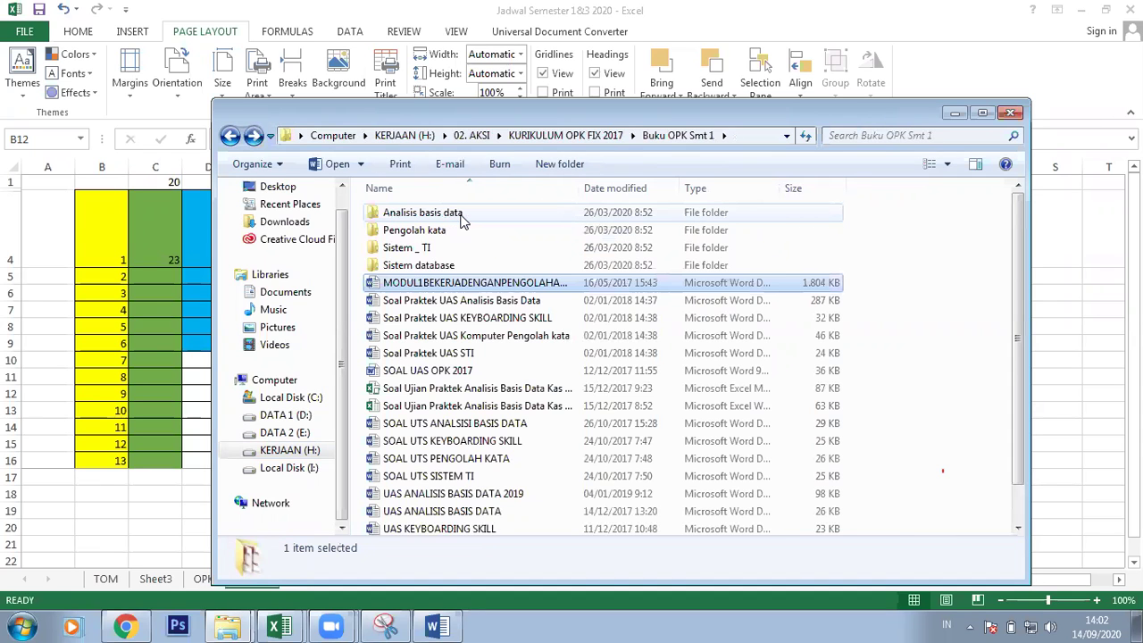
key(End)
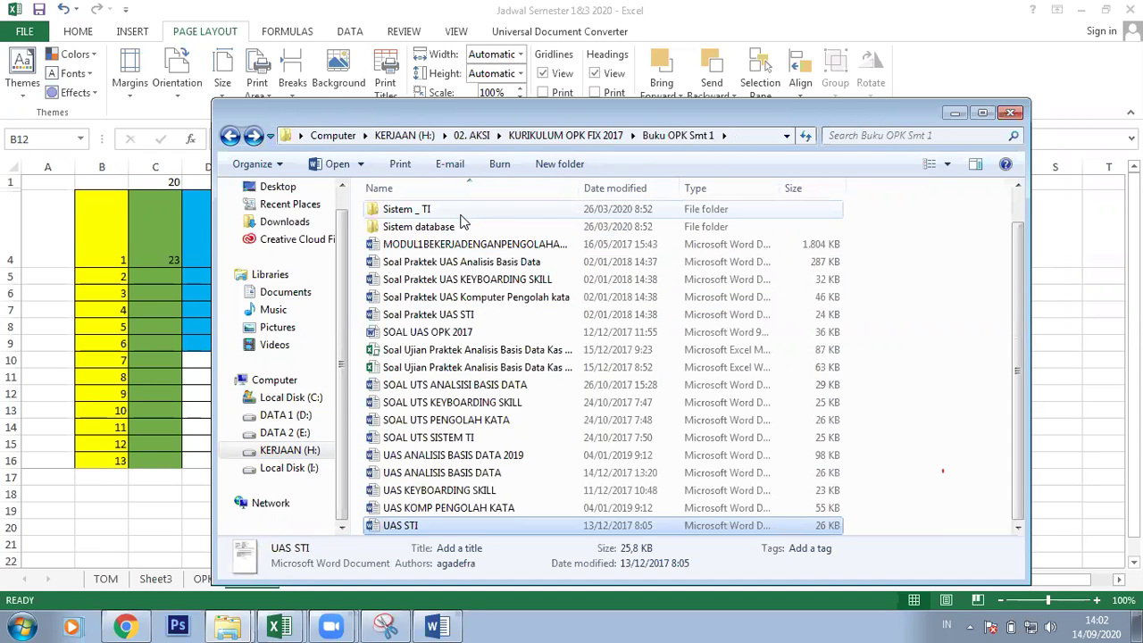
Step: Return to KURIKULUM OPK FIX 2017 and open the Komputer untuk Analisis Data folder inside Smt 1
key(BackSpace)
text(sm)
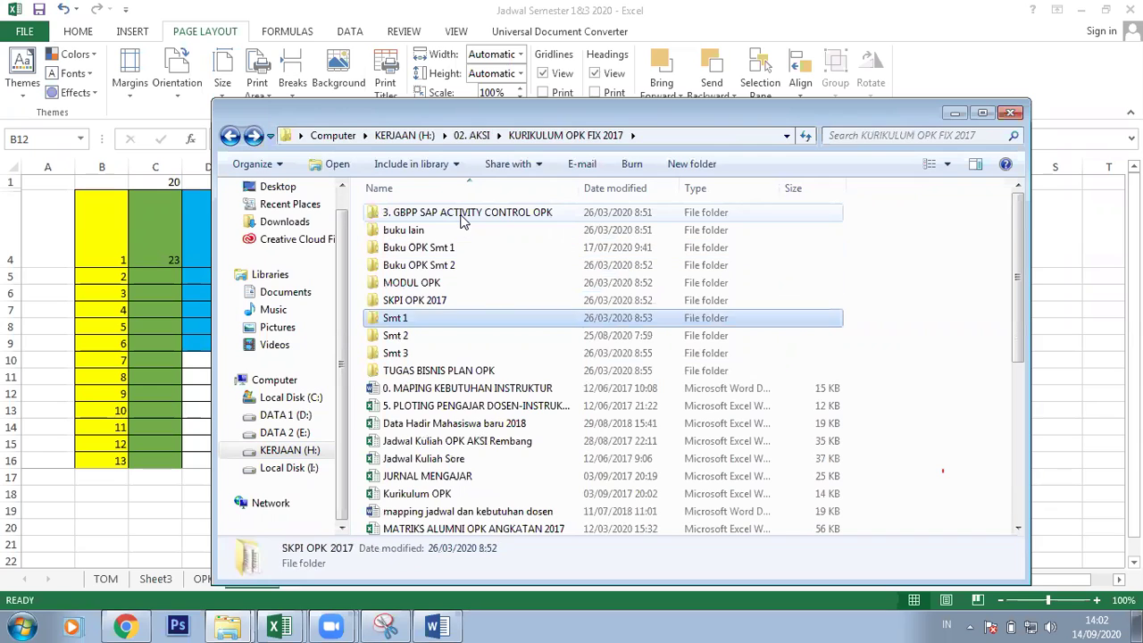
key(Return)
key(Down)
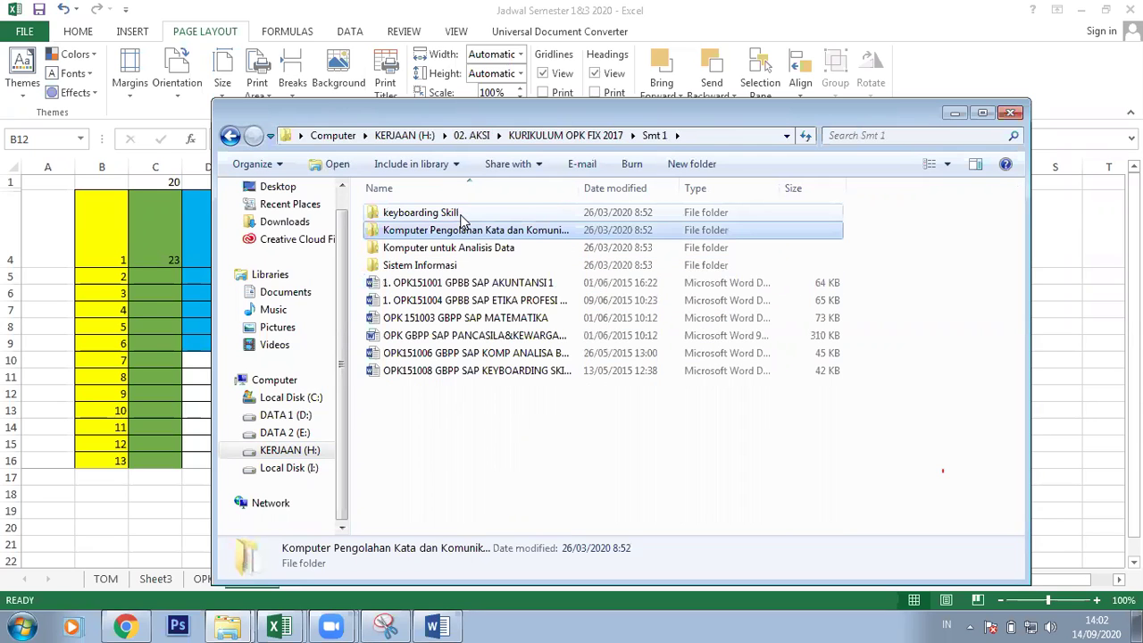
key(Return)
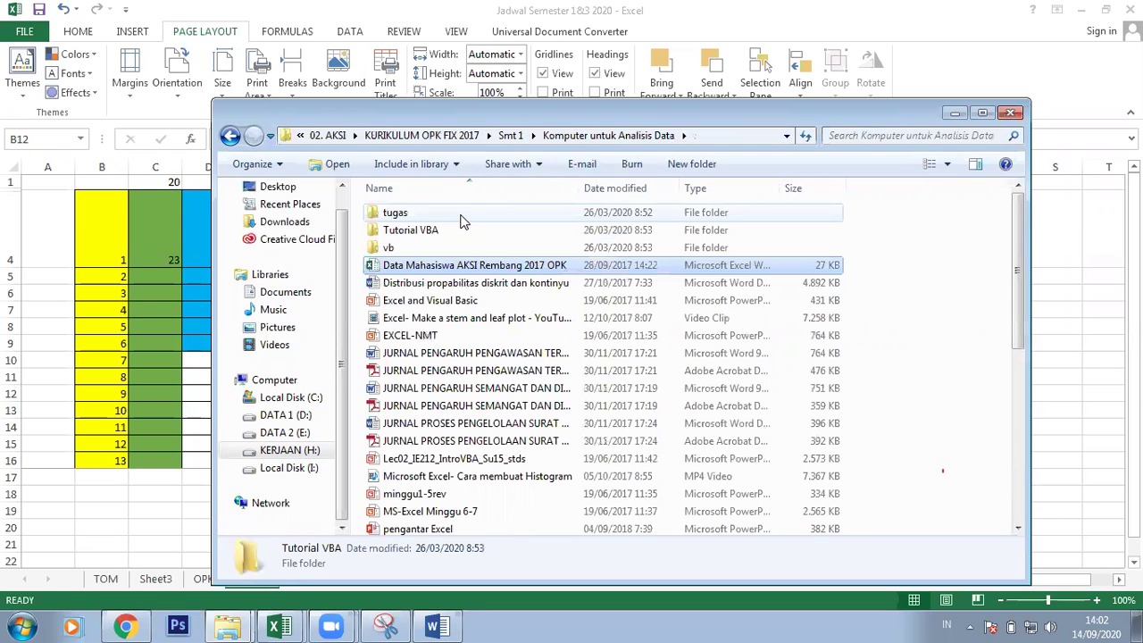
Step: Open the Excel and Visual Basic presentation from the Komputer untuk Analisis Data folder
key(Down)
key(Down)
key(Down)
key(Up)
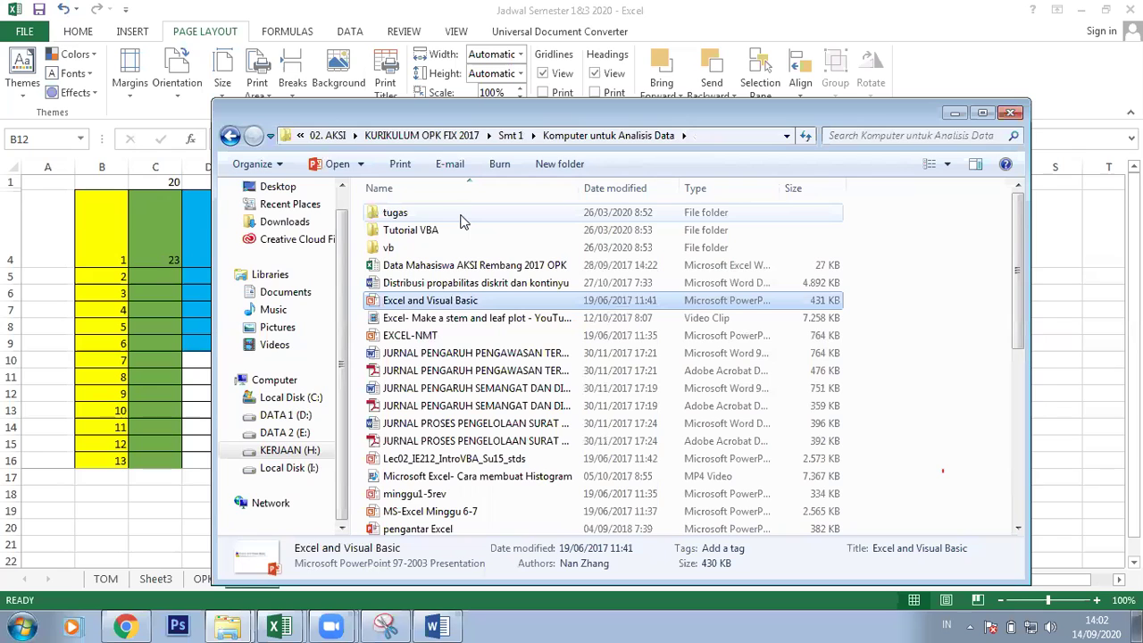
key(Return)
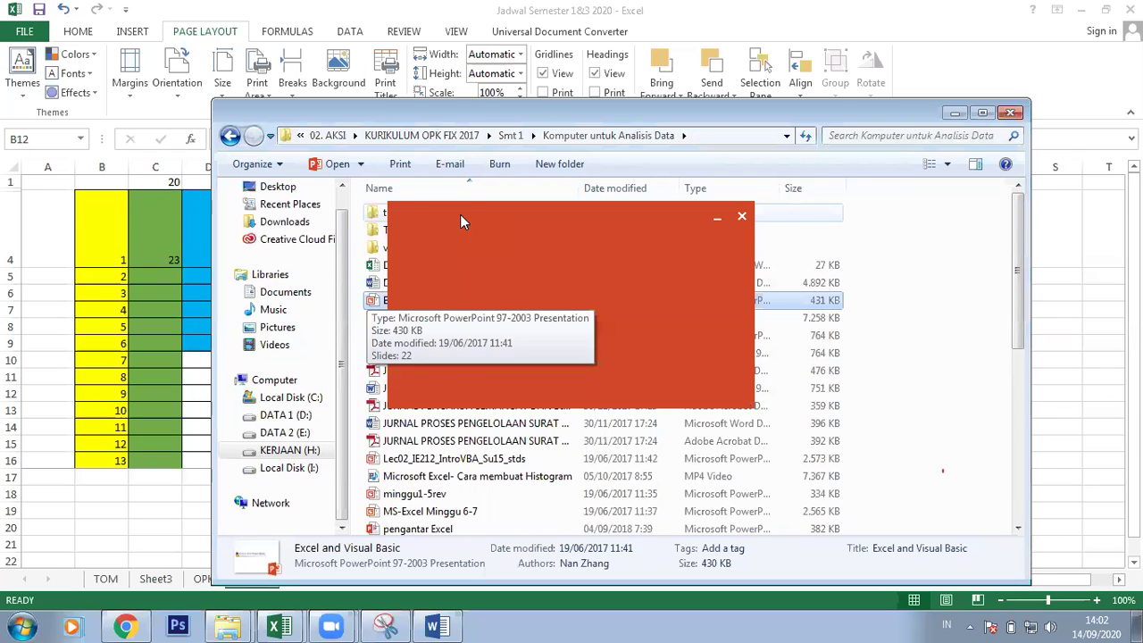